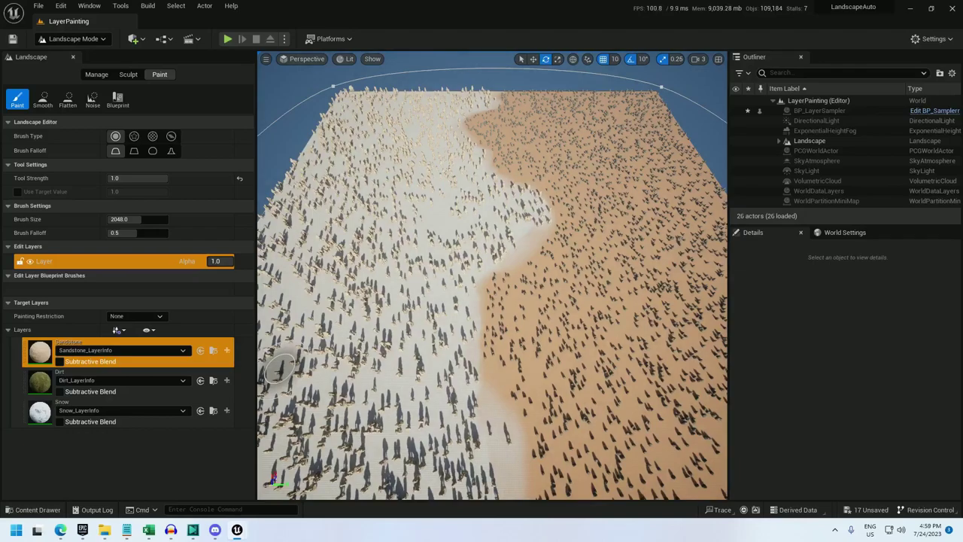
Paint the Dirt layer in a band crossing the Snow and Sandstone areas from one side of the landscape to the other
{"action": "key", "text": "w"}
{"action": "mouse_move", "coordinate": [284, 397]}
{"action": "right_mouse_down"}
{"action": "mouse_move", "coordinate": [284, 407]}
{"action": "mouse_move", "coordinate": [283, 376]}
{"action": "right_mouse_up"}
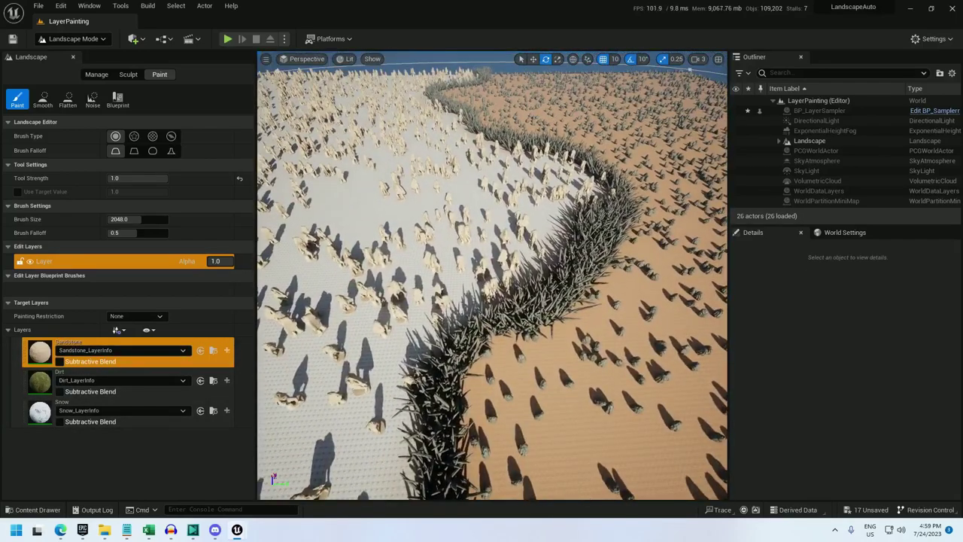
{"action": "left_click", "coordinate": [94, 371]}
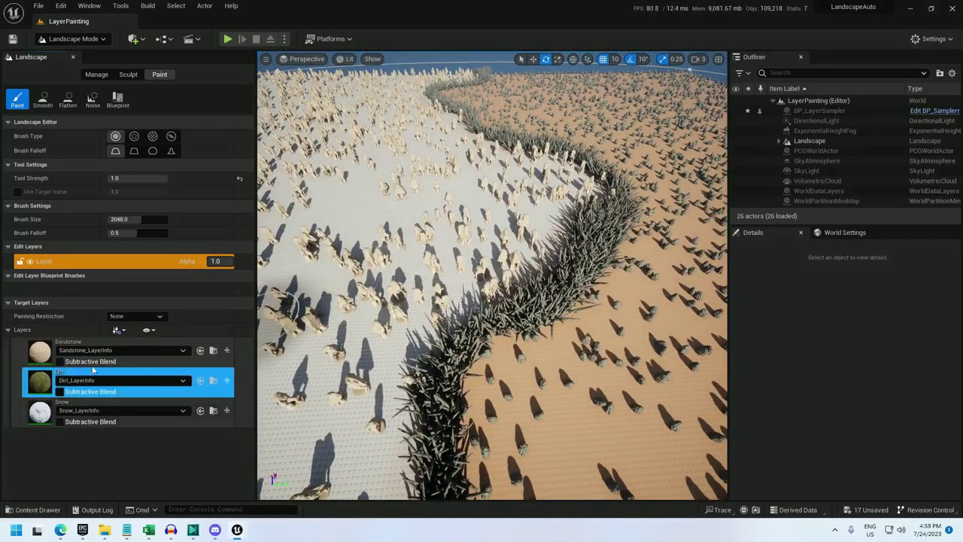
{"action": "mouse_move", "coordinate": [324, 286]}
{"action": "left_mouse_down"}
{"action": "mouse_move", "coordinate": [335, 279]}
{"action": "mouse_move", "coordinate": [640, 304]}
{"action": "mouse_move", "coordinate": [693, 296]}
{"action": "left_mouse_up"}
{"action": "right_click_drag", "start_coordinate": [693, 295], "coordinate": [692, 295]}
{"action": "key", "text": "s"}
{"action": "key", "text": "d"}
{"action": "left_click_drag", "start_coordinate": [512, 279], "coordinate": [703, 235]}
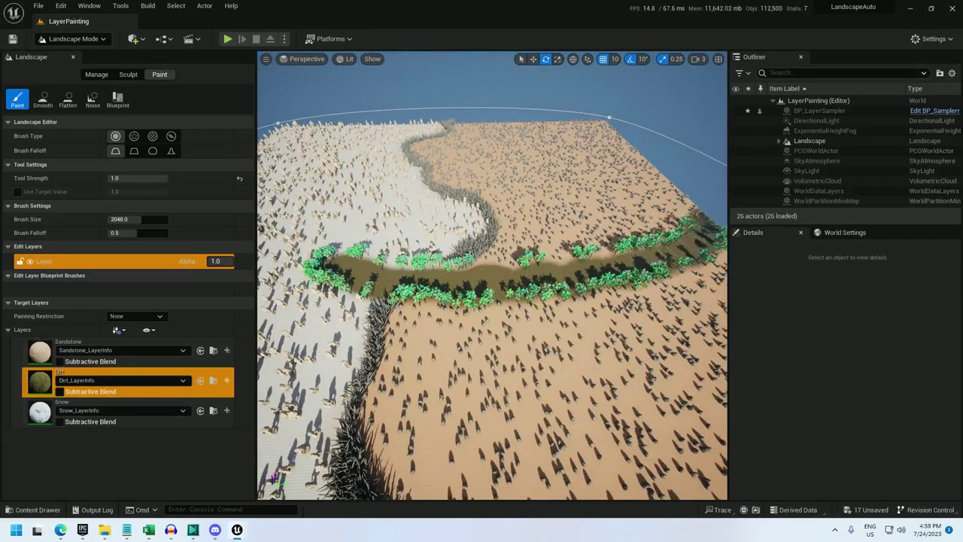
{"action": "right_click_drag", "start_coordinate": [492, 275], "coordinate": [452, 275]}
{"action": "mouse_move", "coordinate": [410, 270]}
{"action": "left_mouse_down"}
{"action": "mouse_move", "coordinate": [350, 262]}
{"action": "mouse_move", "coordinate": [264, 226]}
{"action": "left_mouse_up"}
{"action": "key", "text": "w"}
{"action": "key", "text": "d"}
{"action": "mouse_move", "coordinate": [493, 275]}
{"action": "right_mouse_down"}
{"action": "mouse_move", "coordinate": [316, 275]}
{"action": "mouse_move", "coordinate": [496, 226]}
{"action": "mouse_move", "coordinate": [500, 207]}
{"action": "mouse_move", "coordinate": [489, 214]}
{"action": "mouse_move", "coordinate": [504, 316]}
{"action": "mouse_move", "coordinate": [602, 339]}
{"action": "right_mouse_up"}
{"action": "key", "text": "w"}
{"action": "key", "text": "s"}
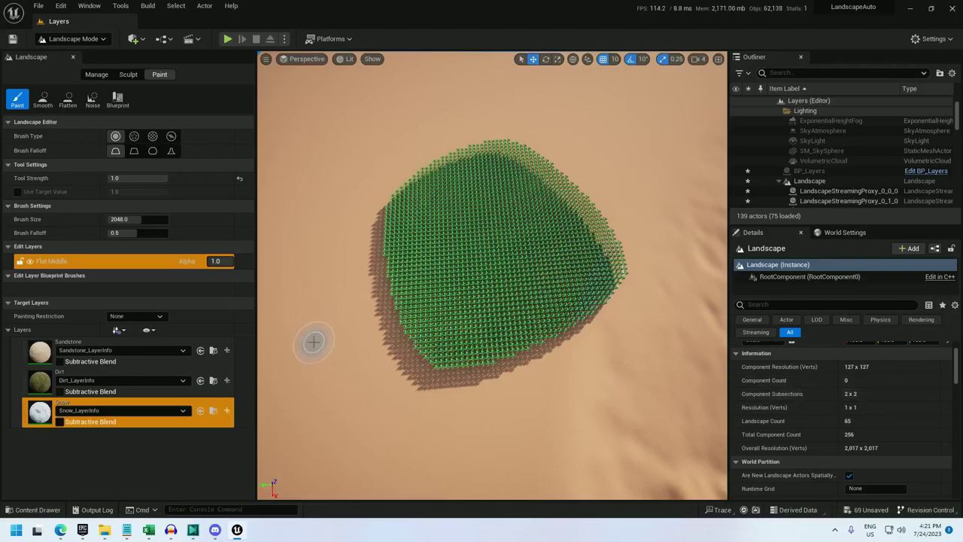
Paint three parallel Snow layer stripes across the patch of green points in the Layers level
{"action": "left_click_drag", "start_coordinate": [314, 342], "coordinate": [627, 333]}
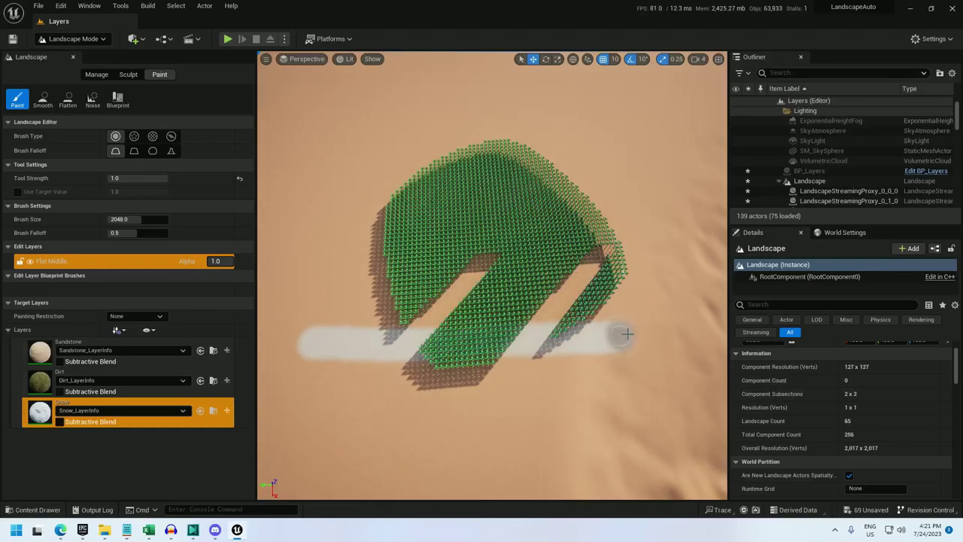
{"action": "left_click_drag", "start_coordinate": [328, 266], "coordinate": [640, 262]}
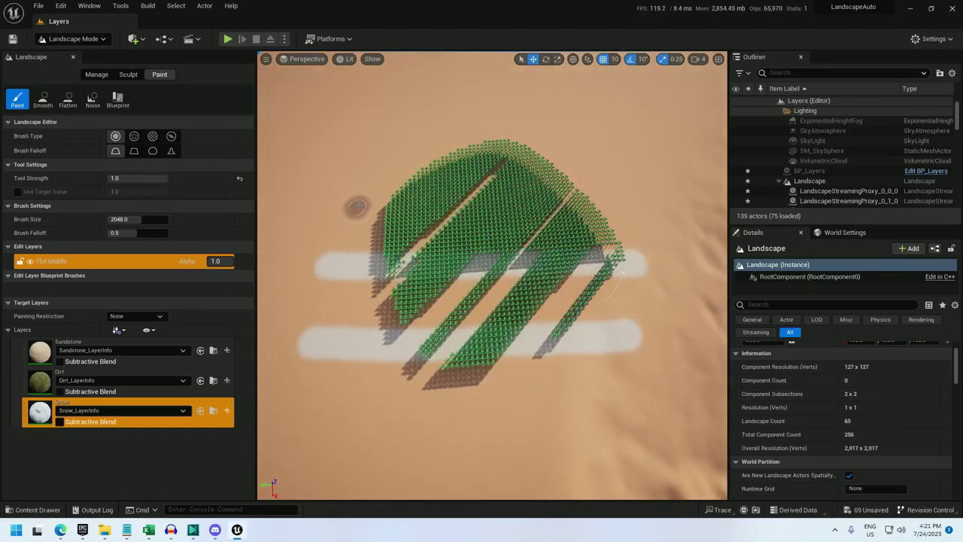
{"action": "left_click_drag", "start_coordinate": [359, 203], "coordinate": [621, 197]}
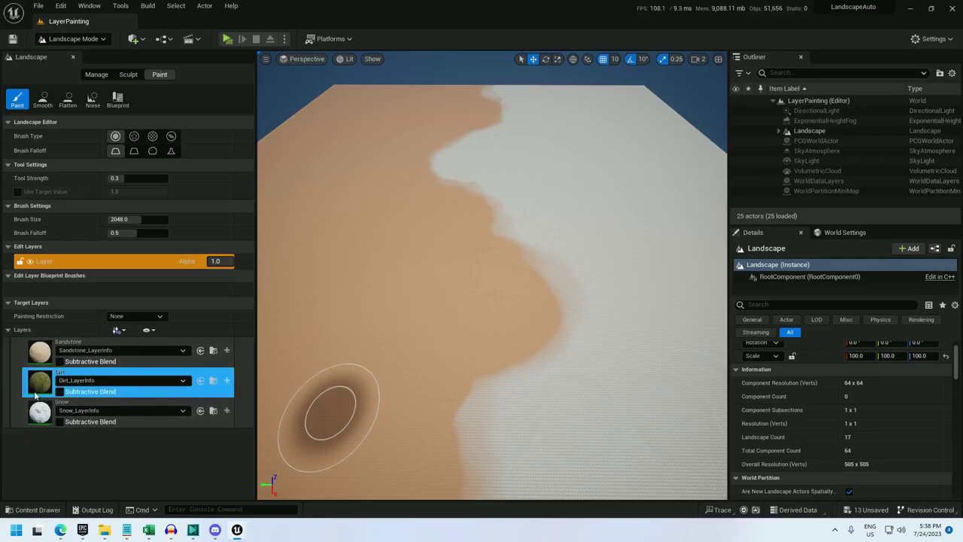
Leave landscape painting for Selection mode and create a PCG graph named PCG_LandscapeLayers in the Tutorial folder
{"action": "left_click", "coordinate": [329, 418]}
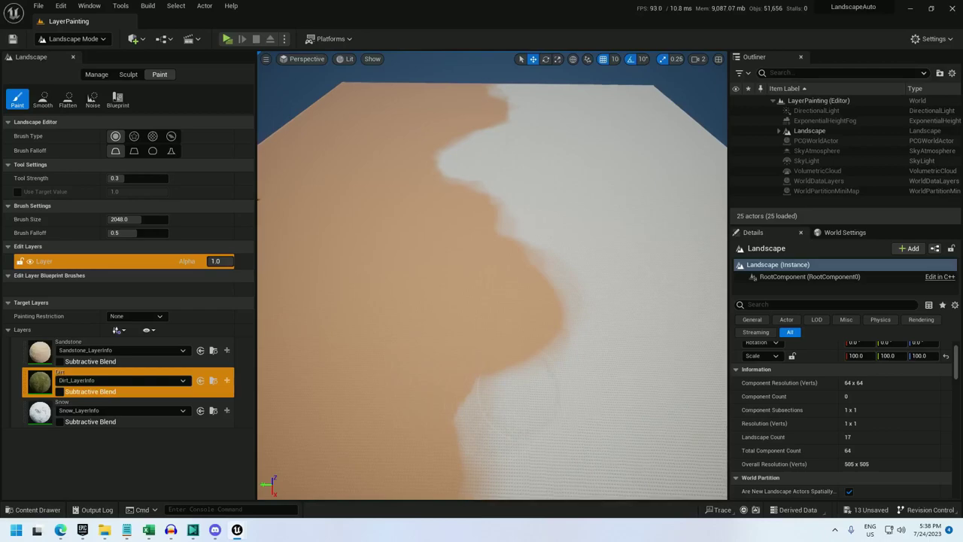
{"action": "key", "text": "shift+1"}
{"action": "key", "text": "ctrl+space"}
{"action": "right_click", "coordinate": [215, 401]}
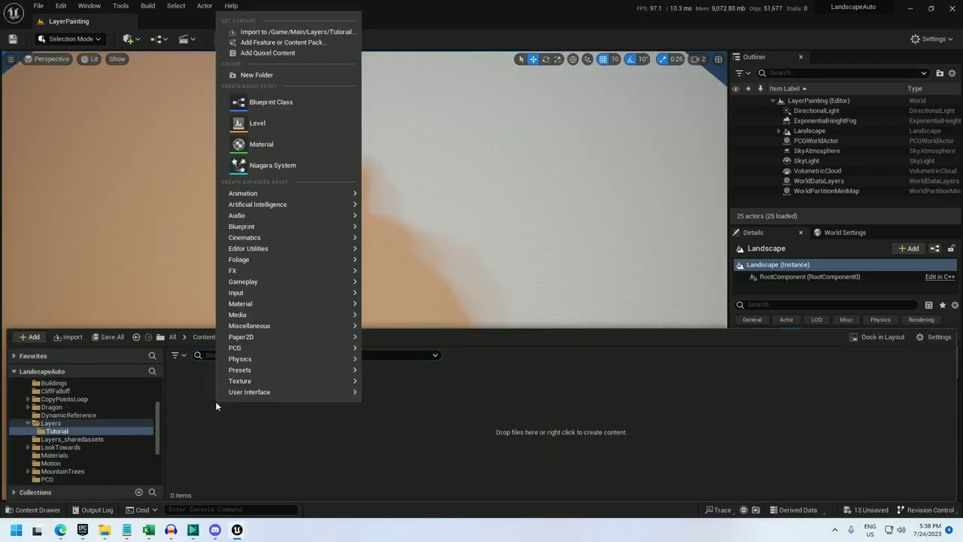
{"action": "left_click", "coordinate": [406, 354]}
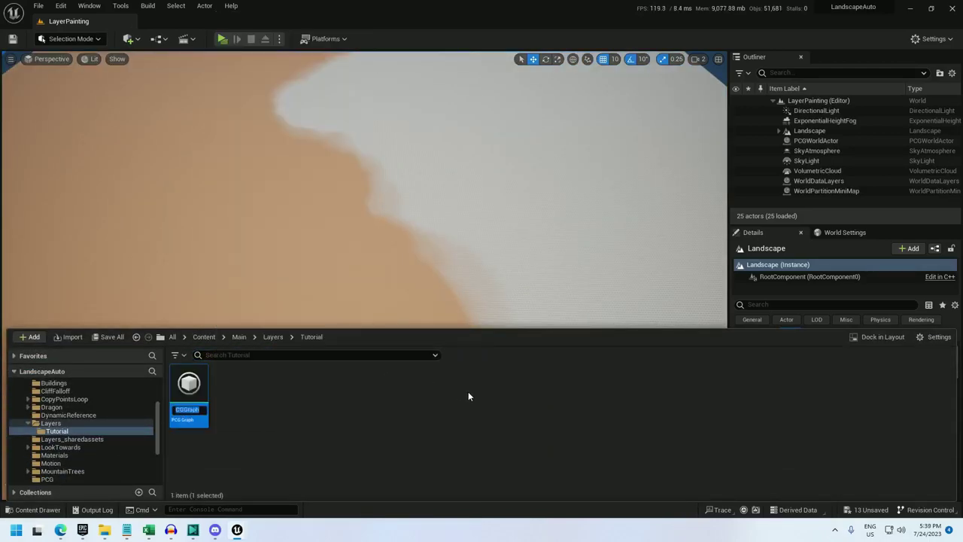
{"action": "type", "text": "Pers"}
{"action": "key", "text": "Return"}
Place PCG_LandscapeLayers in the level on the boundary between sandstone and snow, and open the graph for editing
{"action": "left_click_drag", "start_coordinate": [194, 380], "coordinate": [407, 216]}
{"action": "key", "text": "ctrl+space"}
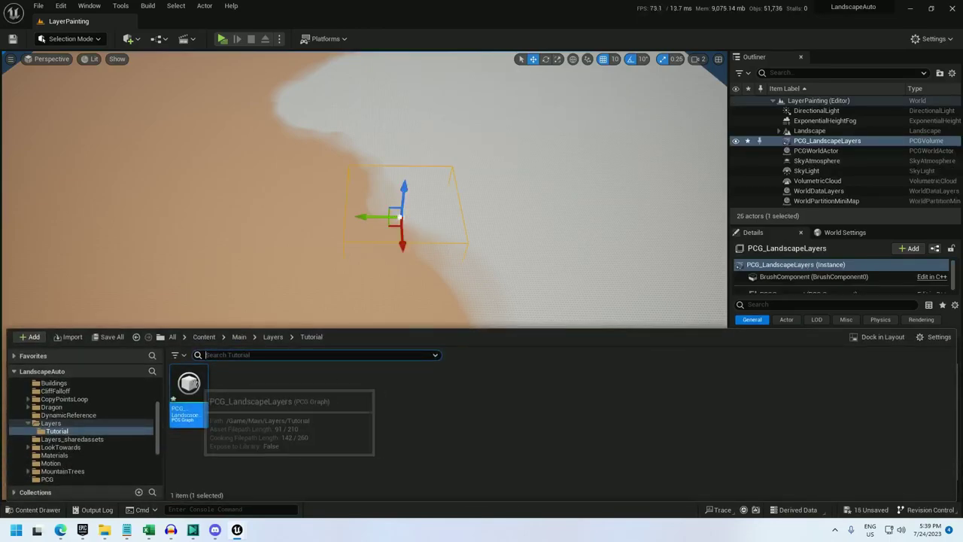
{"action": "double_click", "coordinate": [193, 382]}
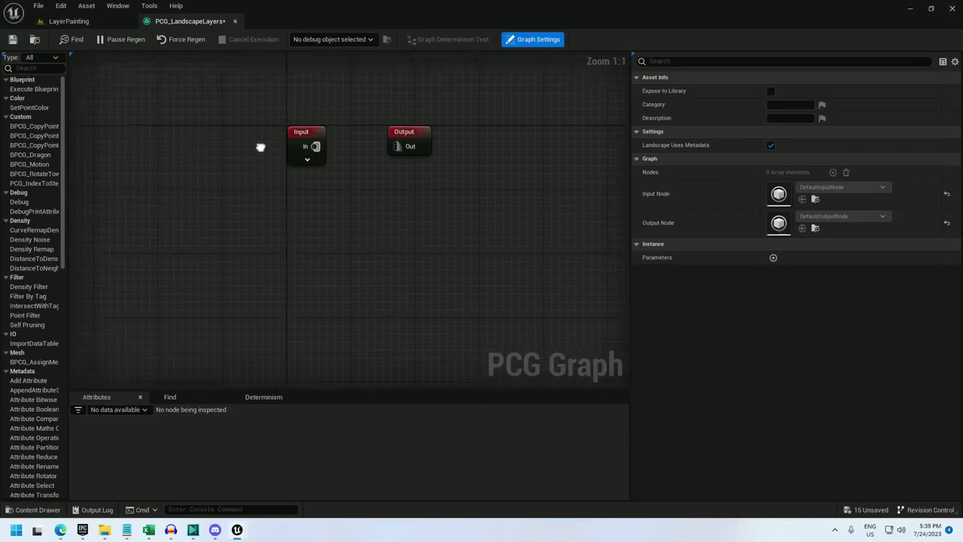
{"action": "right_click_drag", "start_coordinate": [260, 147], "coordinate": [264, 140]}
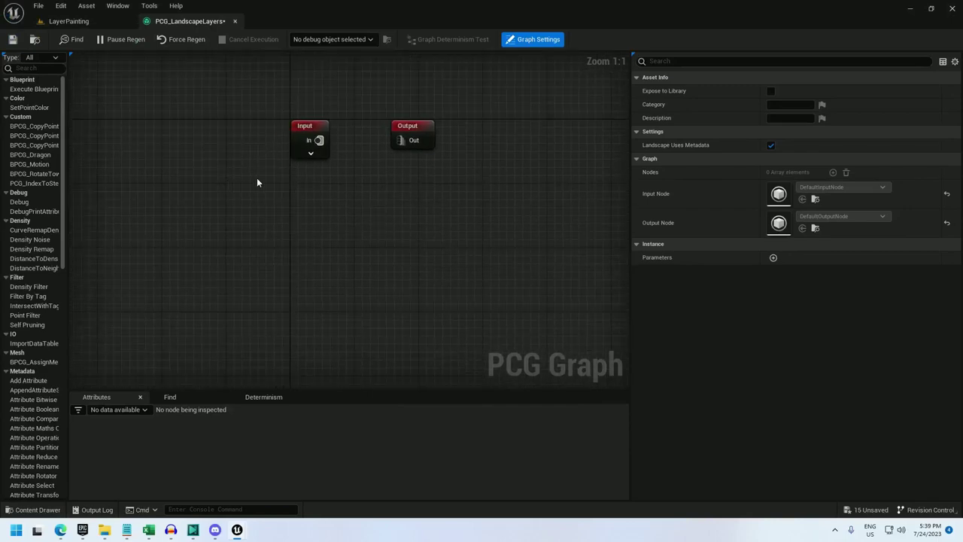
Move the Input node farther away from the Output node and expand its hidden pins
{"action": "left_click_drag", "start_coordinate": [317, 130], "coordinate": [180, 131]}
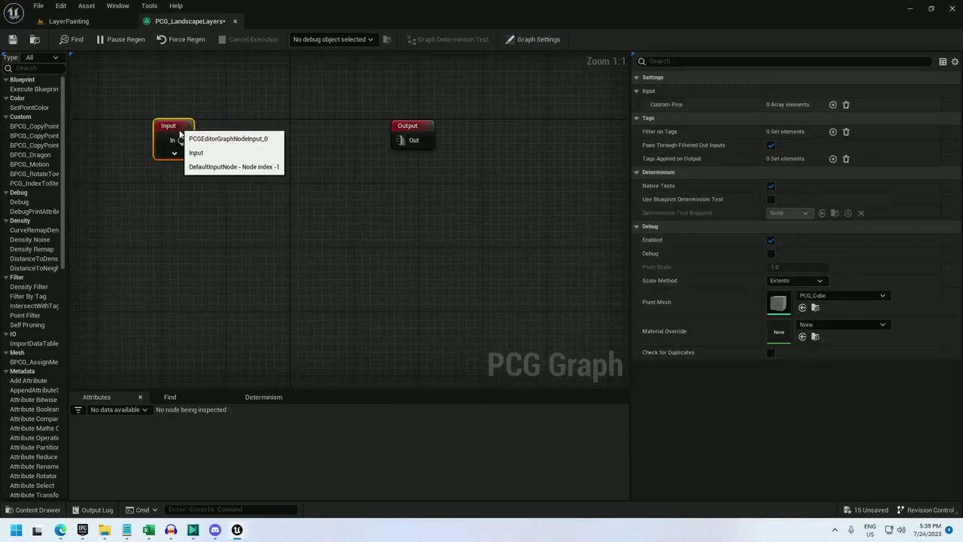
{"action": "left_click", "coordinate": [173, 152]}
{"action": "right_click_drag", "start_coordinate": [304, 198], "coordinate": [276, 183]}
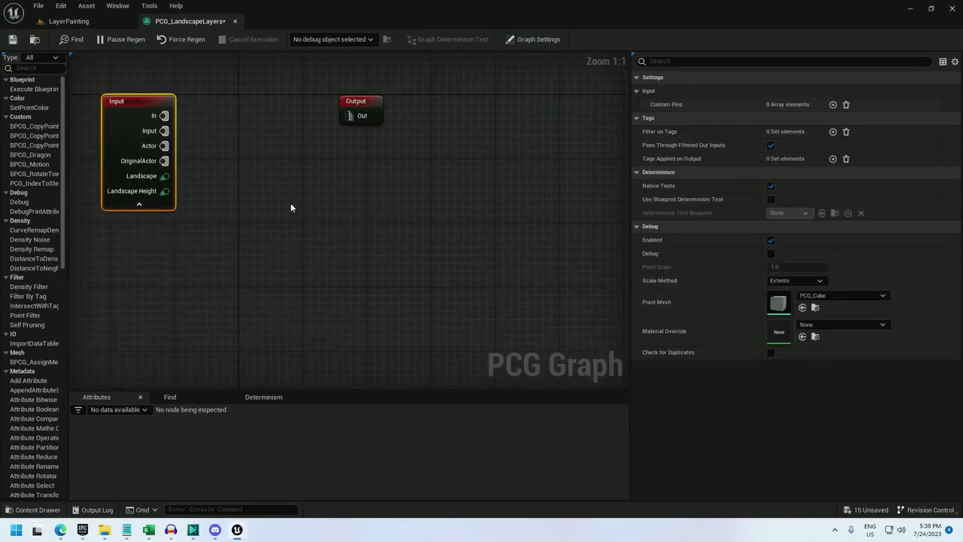
Add a Surface Sampler node and connect the Input node's Landscape pin to its Surface input
{"action": "right_click", "coordinate": [314, 183]}
{"action": "type", "text": "surface"}
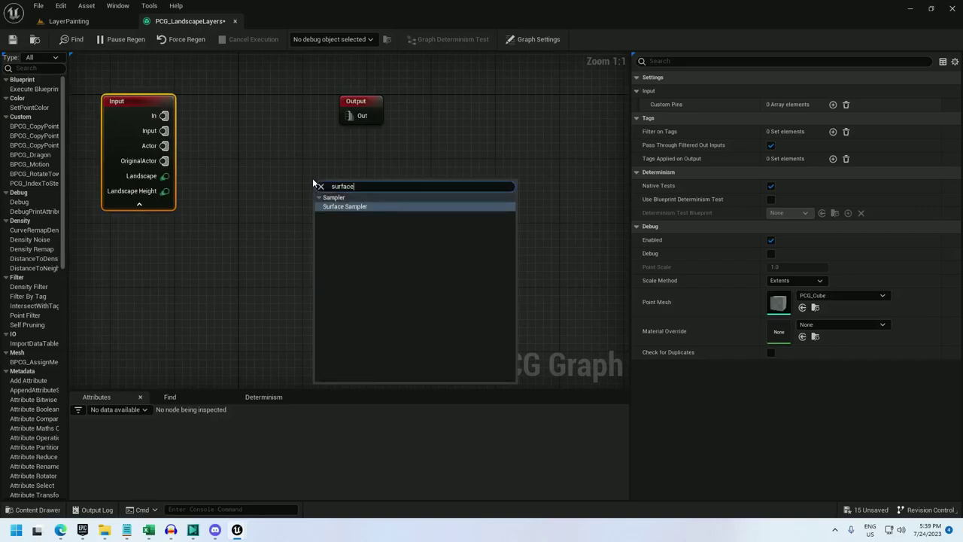
{"action": "key", "text": "Return"}
{"action": "left_click_drag", "start_coordinate": [165, 176], "coordinate": [321, 201]}
Inspect the Surface Sampler with PCG_LandscapeLayers as debug object and examine the Sandstone, Dirt and Snow attributes of its points
{"action": "right_click", "coordinate": [346, 186]}
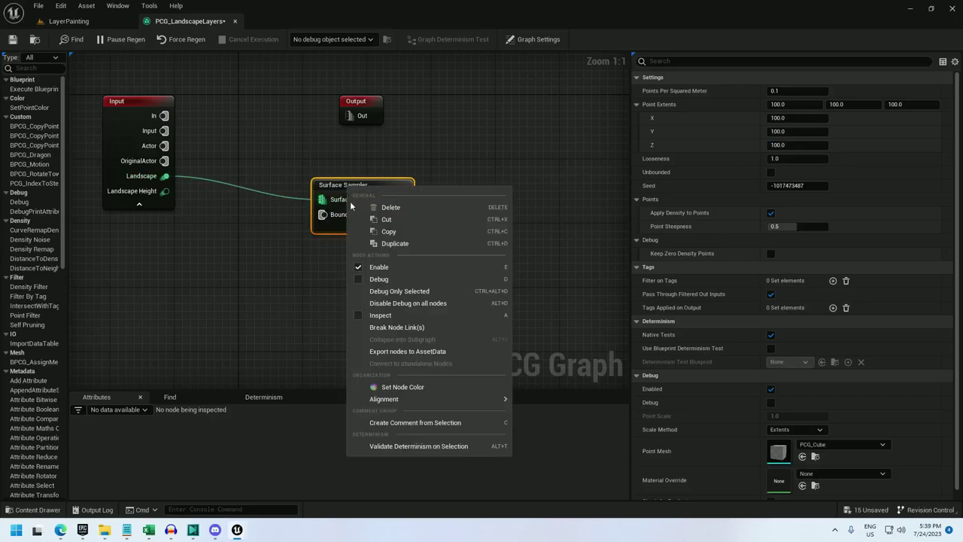
{"action": "left_click", "coordinate": [361, 327]}
{"action": "left_click", "coordinate": [332, 39]}
{"action": "left_click", "coordinate": [346, 61]}
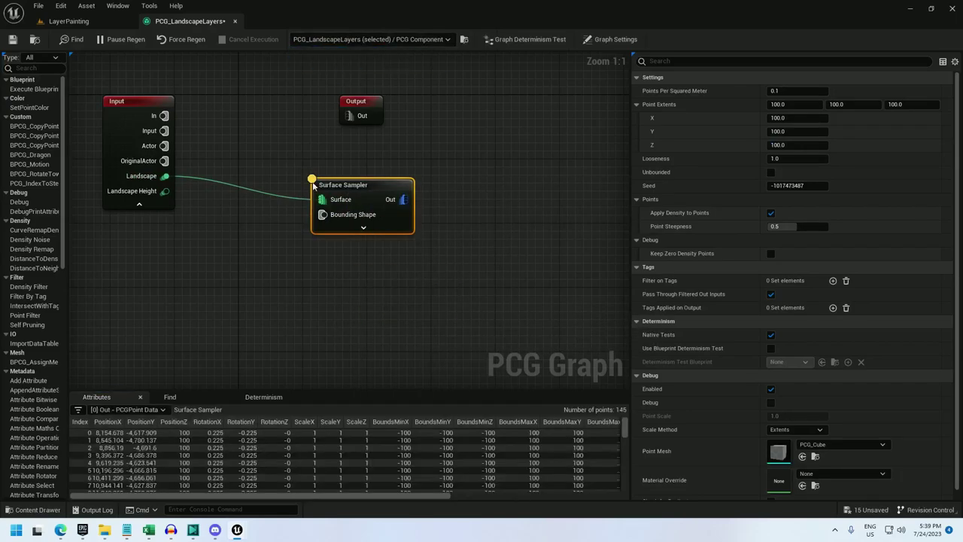
{"action": "left_click_drag", "start_coordinate": [295, 496], "coordinate": [558, 497]}
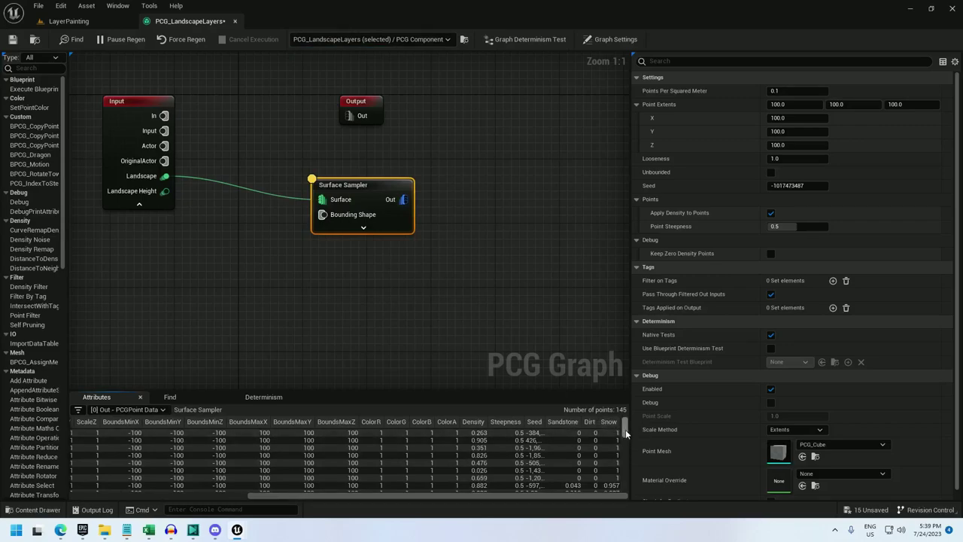
{"action": "scroll", "coordinate": [626, 429], "scroll_direction": "down", "scroll_amount": 3}
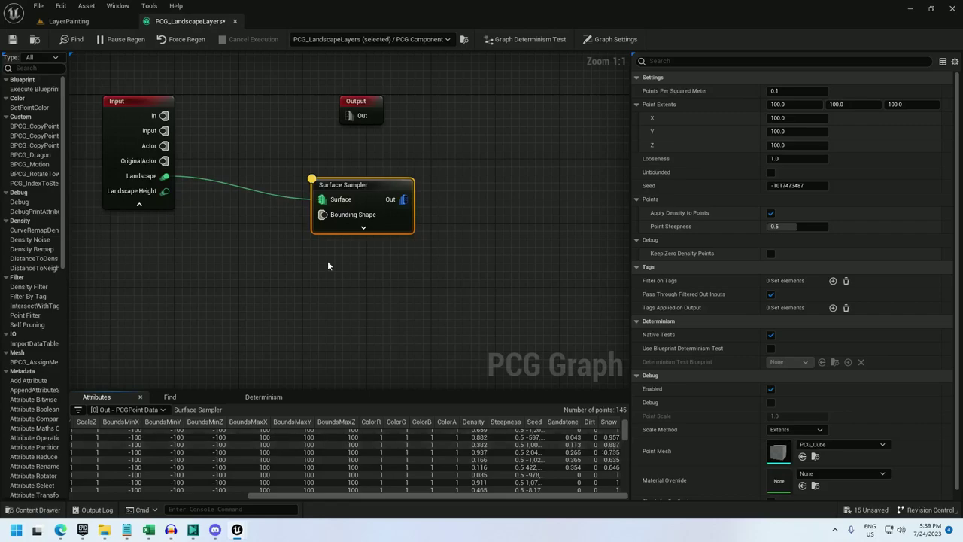
Try feeding the Surface Sampler from the Landscape Height pin to compare its attributes, and reconnect its input to Landscape
{"action": "left_click_drag", "start_coordinate": [166, 190], "coordinate": [322, 199]}
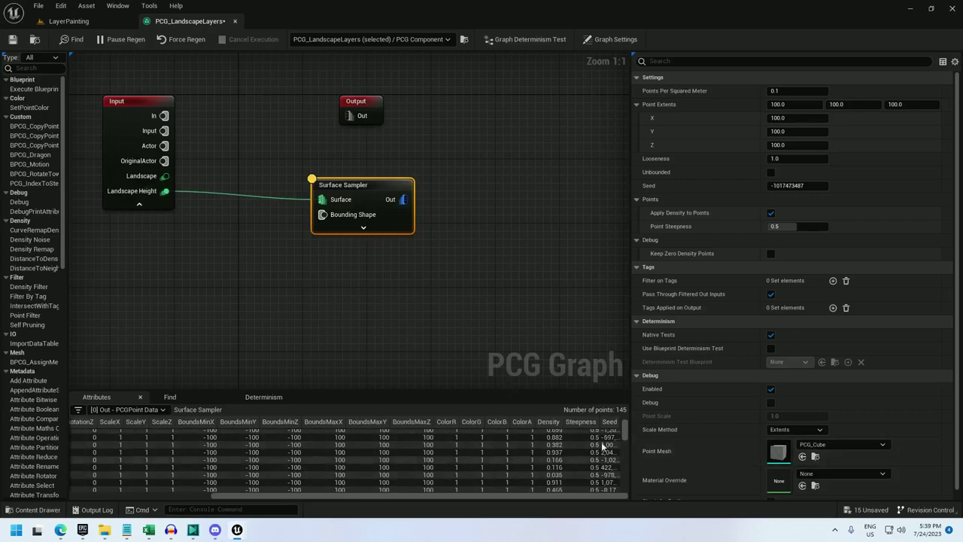
{"action": "mouse_move", "coordinate": [165, 191]}
{"action": "left_mouse_down", "text": "ctrl"}
{"action": "mouse_move", "coordinate": [201, 186]}
{"action": "mouse_move", "coordinate": [166, 176]}
{"action": "left_mouse_up", "text": "ctrl"}
Delete the Surface Sampler and add a Get Landscape Data node below the Input node
{"action": "left_click_drag", "start_coordinate": [463, 291], "coordinate": [316, 190]}
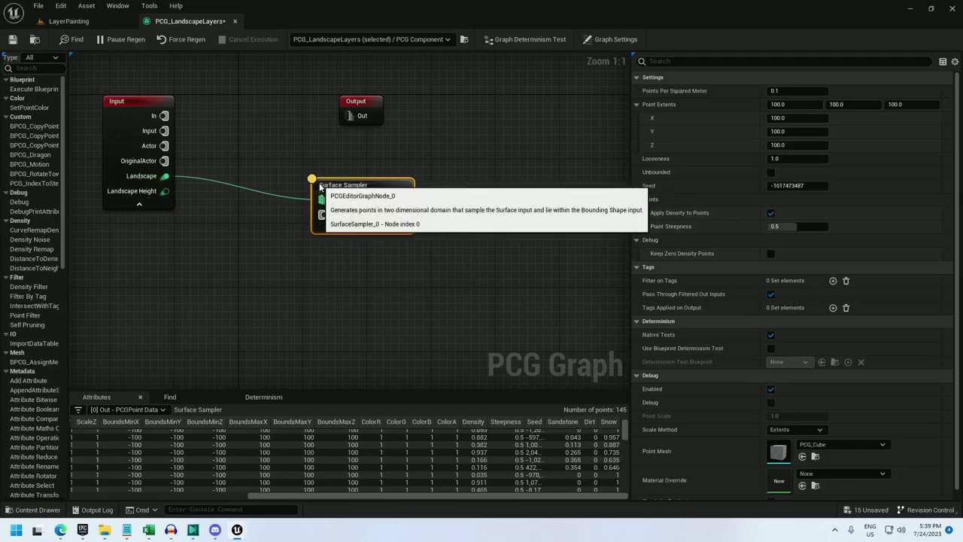
{"action": "key", "text": "Delete"}
{"action": "right_click", "coordinate": [166, 301]}
{"action": "type", "text": "get land"}
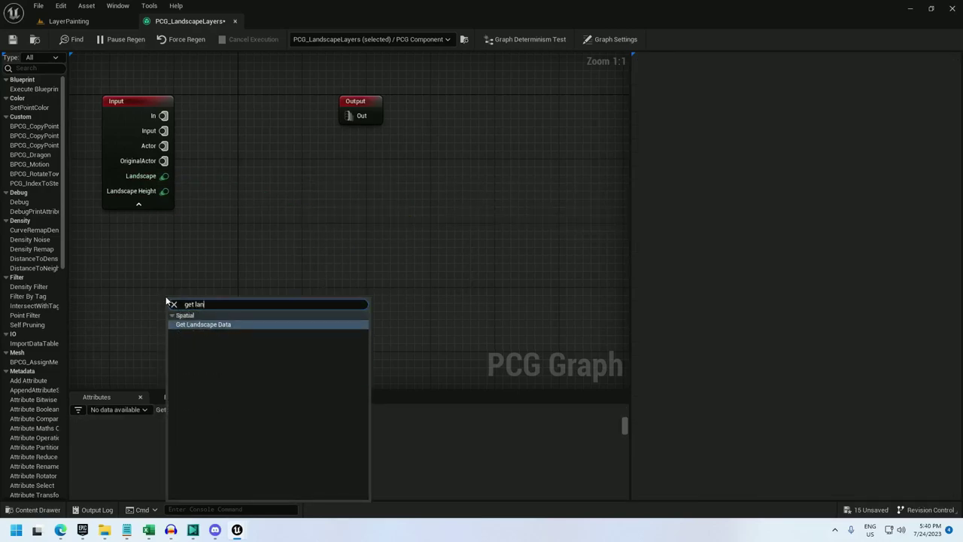
{"action": "key", "text": "Return"}
Inspect the Get Landscape Data node and examine its layer attributes and number of points
{"action": "right_click", "coordinate": [208, 302]}
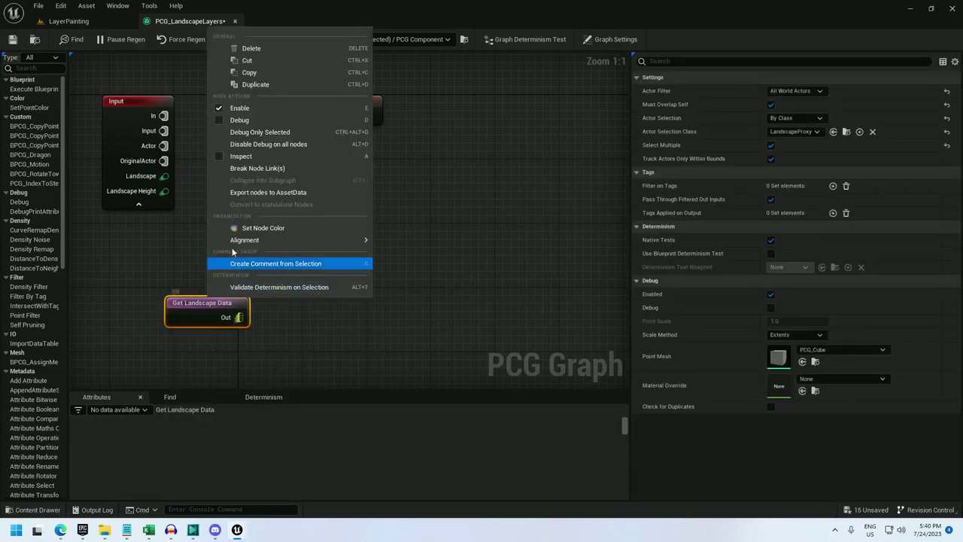
{"action": "left_click", "coordinate": [254, 160]}
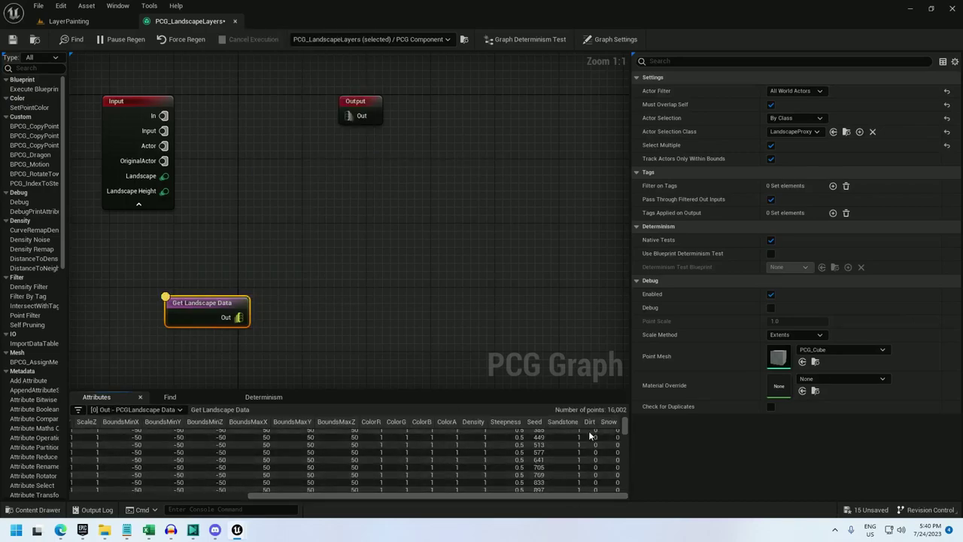
{"action": "scroll", "coordinate": [625, 438], "scroll_direction": "up", "scroll_amount": 2}
{"action": "scroll", "coordinate": [625, 438], "scroll_direction": "up", "scroll_amount": 3}
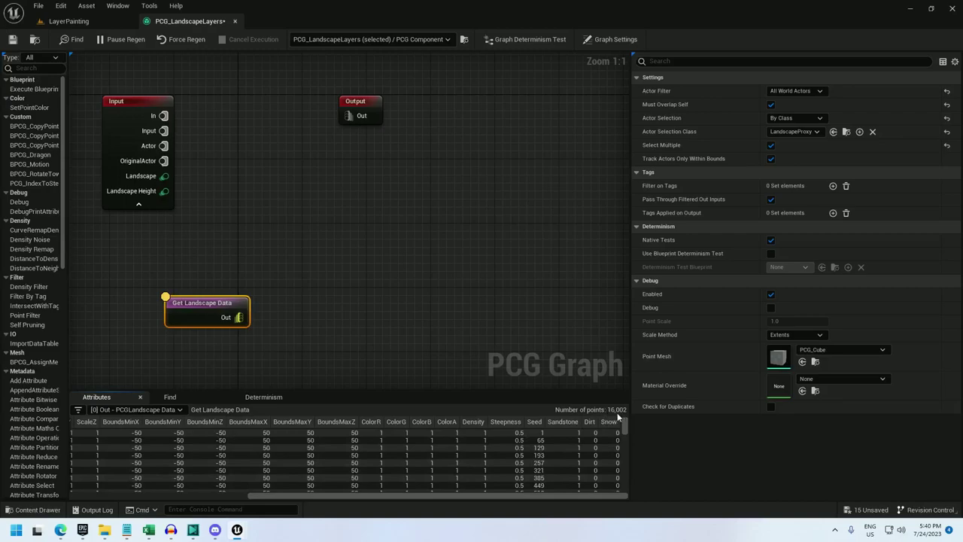
Add another Surface Sampler fed by the Input node's Landscape pin and inspect its output for comparison
{"action": "left_click_drag", "start_coordinate": [165, 176], "coordinate": [283, 203]}
{"action": "type", "text": "surf"}
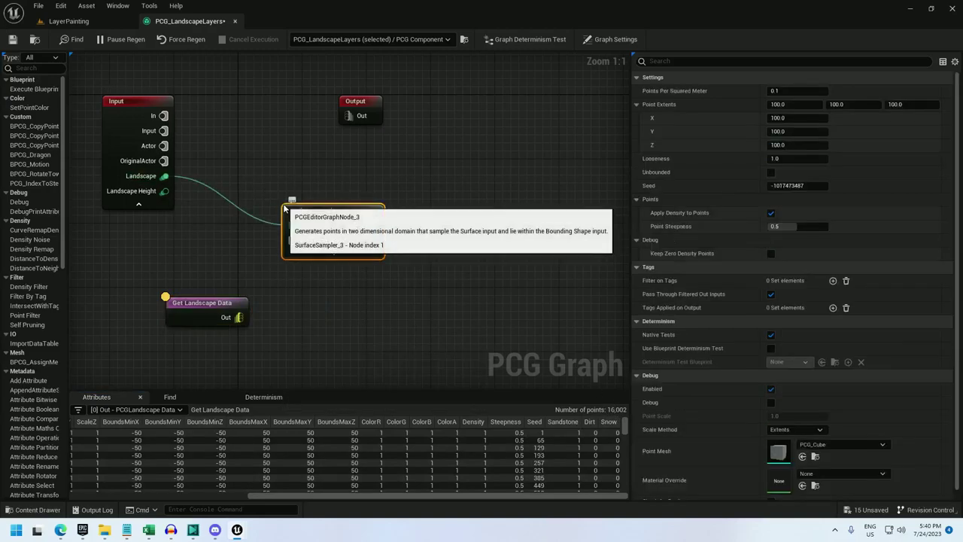
{"action": "key", "text": "Return"}
{"action": "right_click", "coordinate": [340, 215]}
{"action": "left_click", "coordinate": [391, 346]}
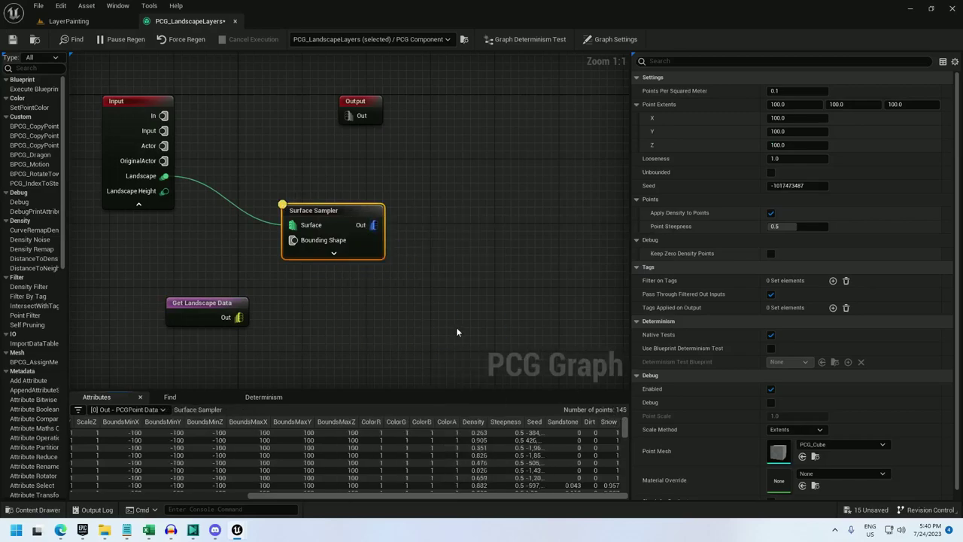
Delete the Surface Sampler and Get Landscape Data nodes together, and save the graph
{"action": "left_click_drag", "start_coordinate": [334, 352], "coordinate": [200, 237]}
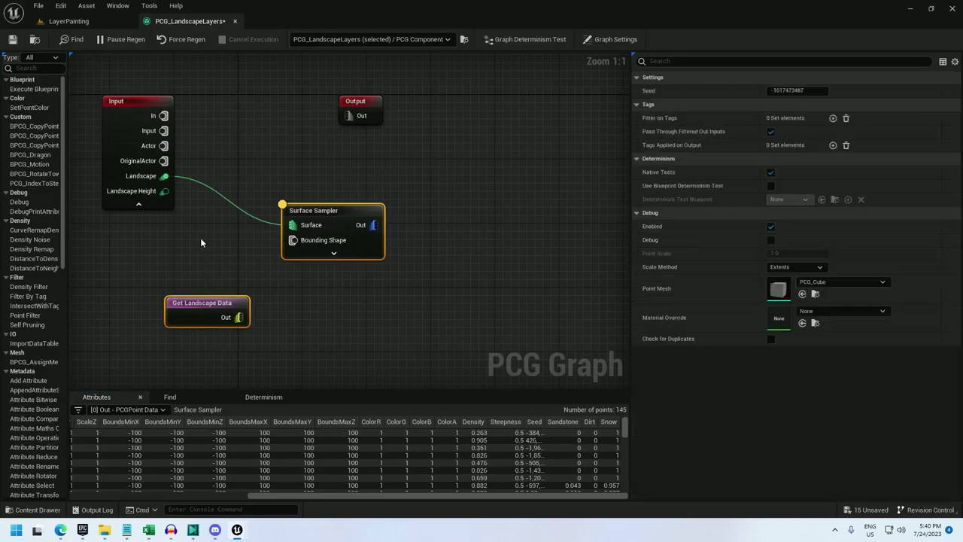
{"action": "key", "text": "Delete"}
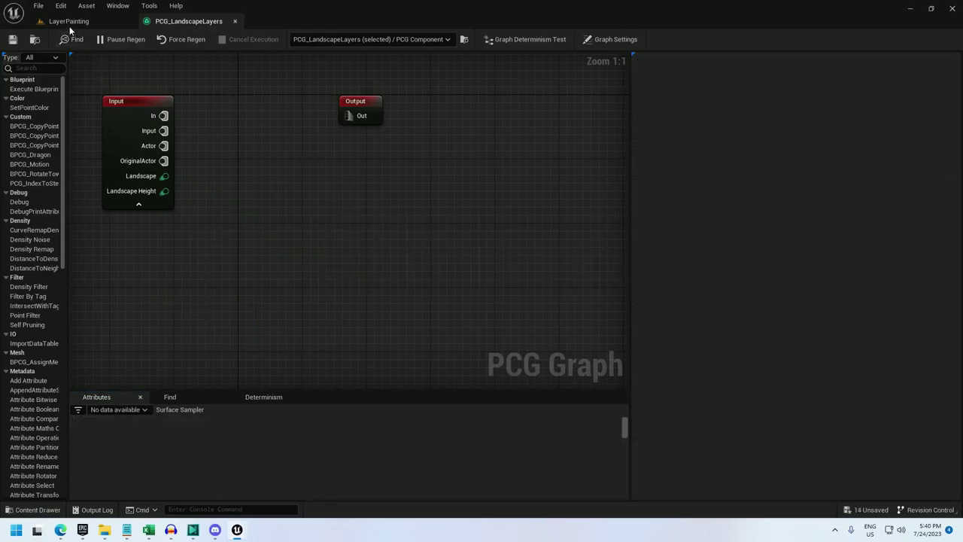
Back in the LayerPainting level, create an Actor Blueprint Class named BP_LandscapeLayers in the Tutorial folder and open it
{"action": "left_click", "coordinate": [69, 23]}
{"action": "key", "text": "ctrl+space"}
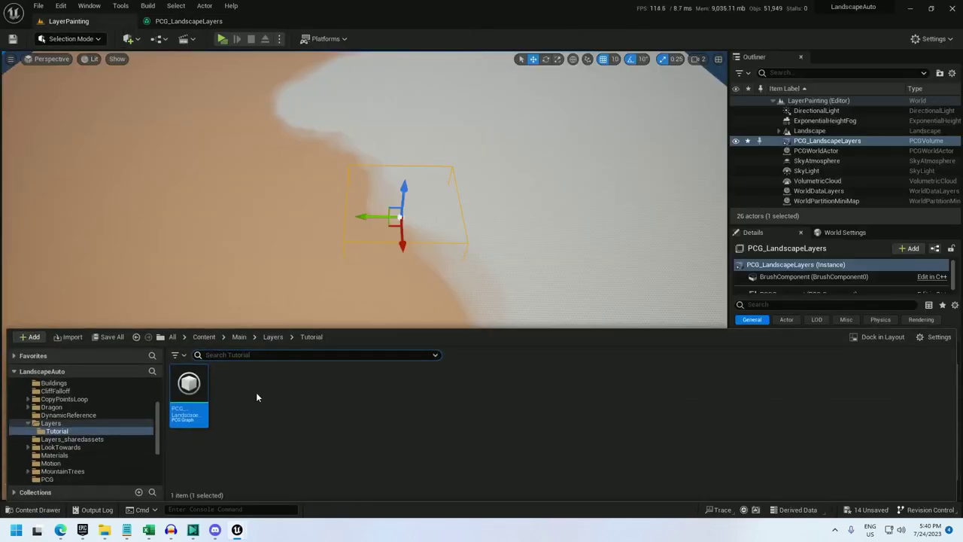
{"action": "right_click", "coordinate": [256, 393]}
{"action": "left_click", "coordinate": [299, 100]}
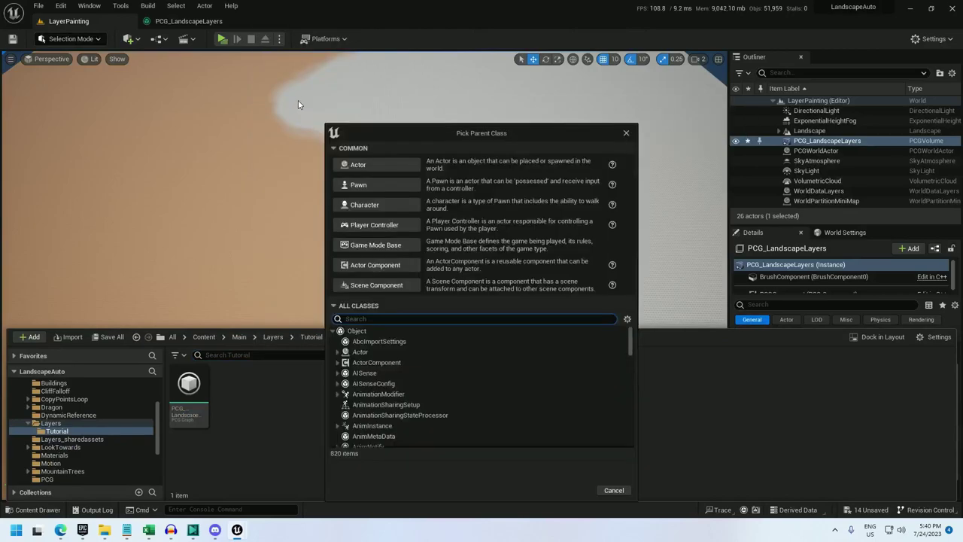
{"action": "left_click", "coordinate": [377, 164]}
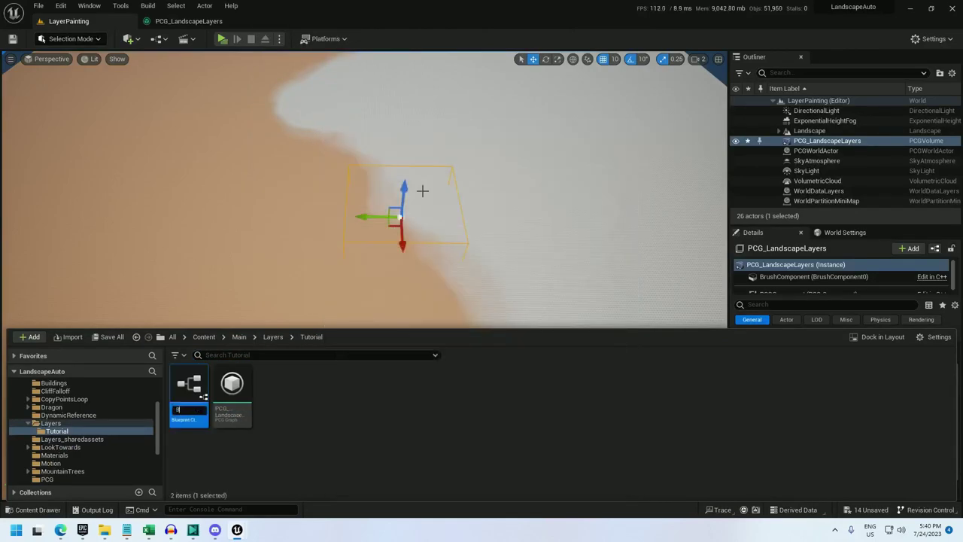
{"action": "type", "text": "BP_LandscapeLayers"}
{"action": "key", "text": "Return"}
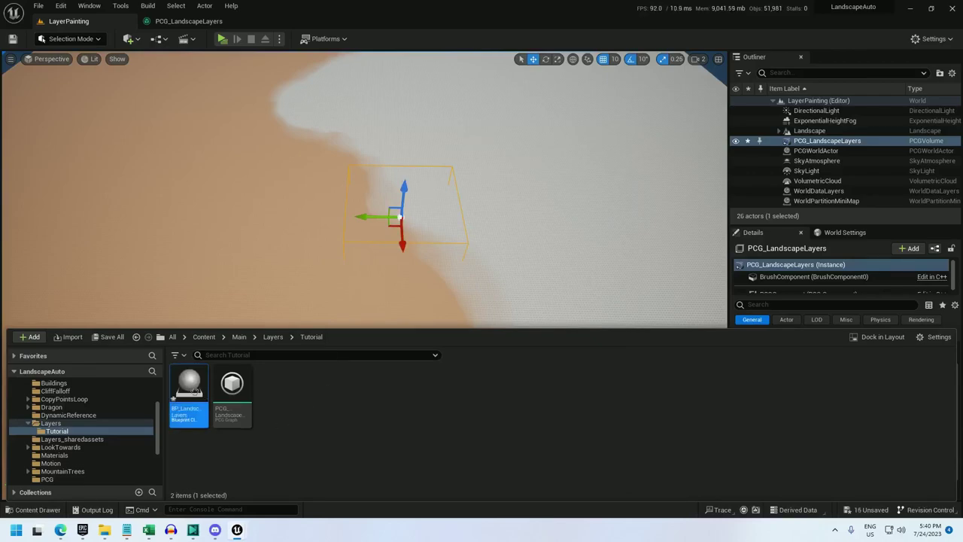
{"action": "double_click", "coordinate": [188, 384]}
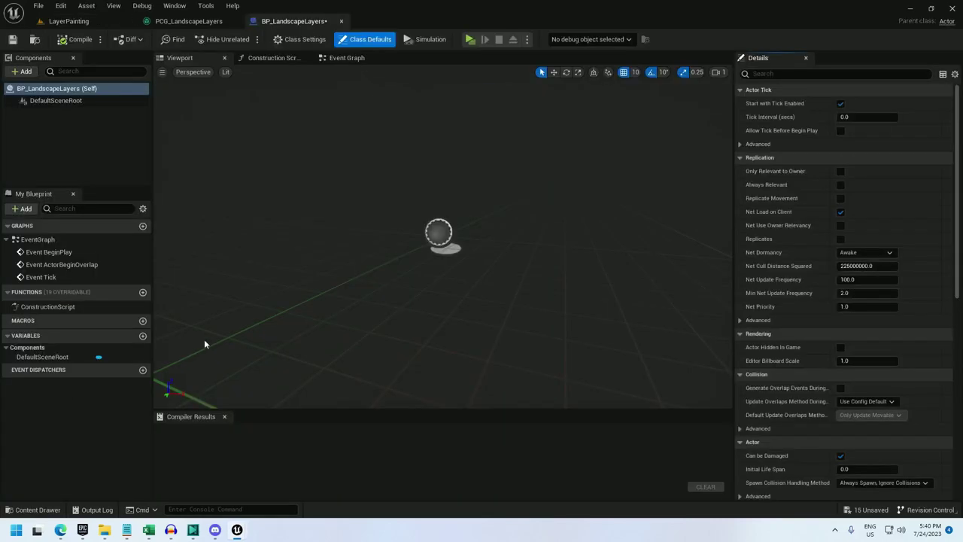
Add a Spline component and a PCG component to the BP_LandscapeLayers blueprint
{"action": "left_click", "coordinate": [24, 71]}
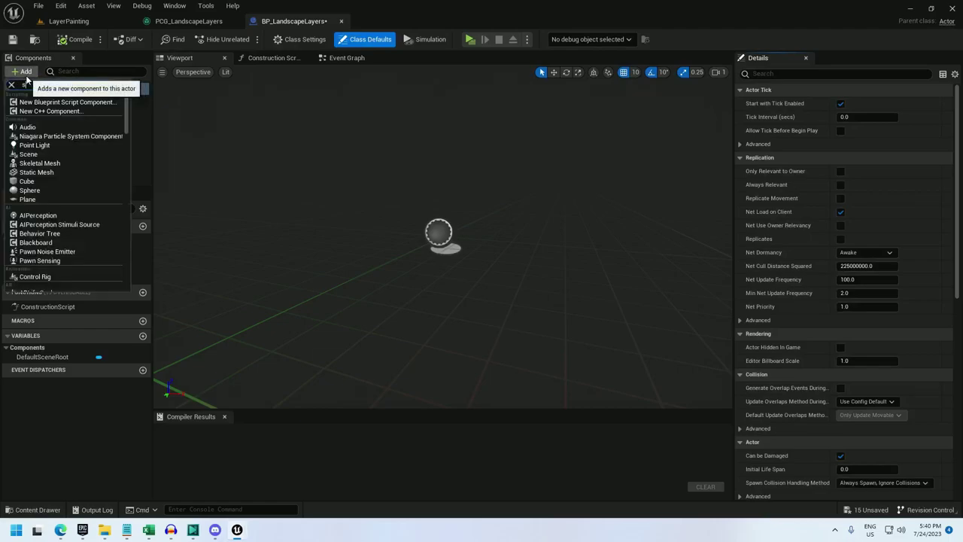
{"action": "type", "text": "spline"}
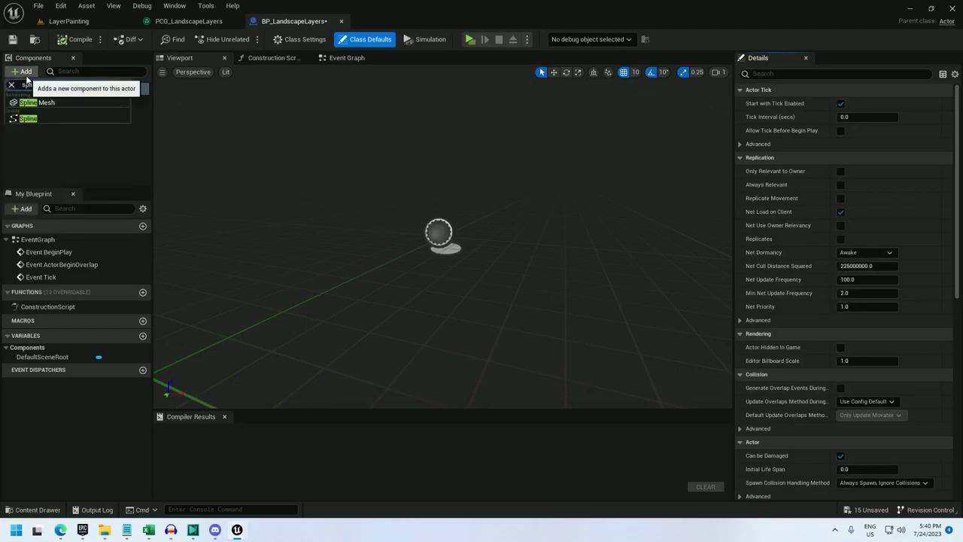
{"action": "left_click", "coordinate": [29, 118]}
{"action": "left_click", "coordinate": [25, 71]}
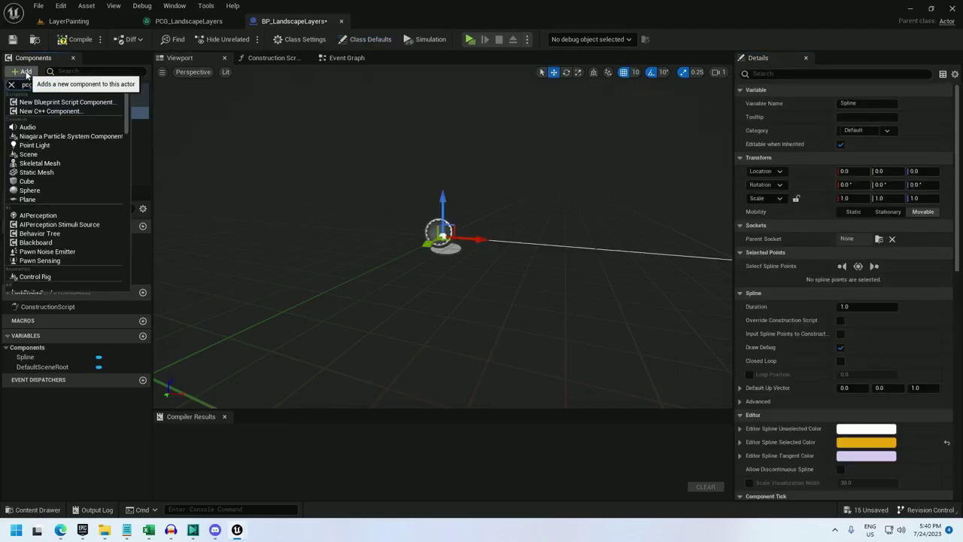
{"action": "type", "text": "pcg"}
{"action": "left_click", "coordinate": [21, 110]}
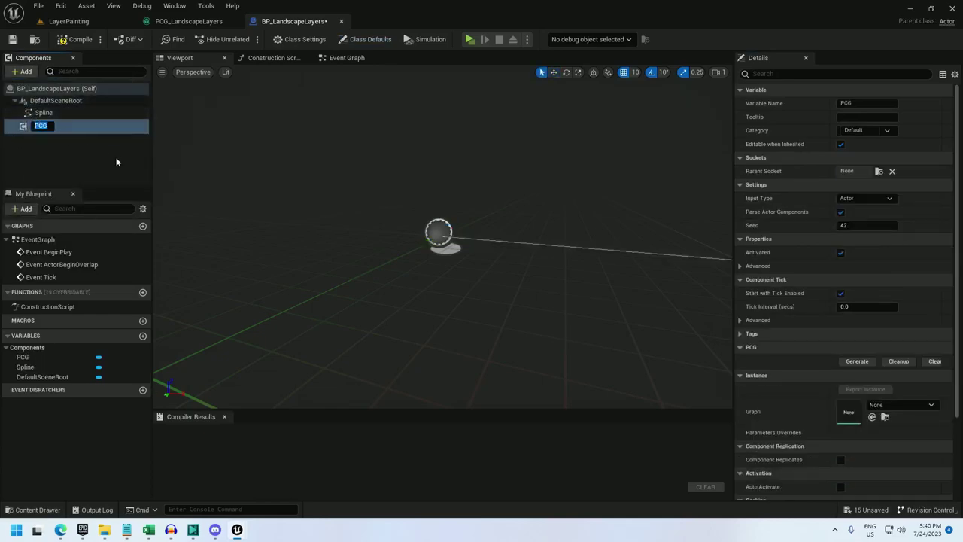
Assign the PCG_LandscapeLayers graph to the PCG component
{"action": "left_click", "coordinate": [882, 406]}
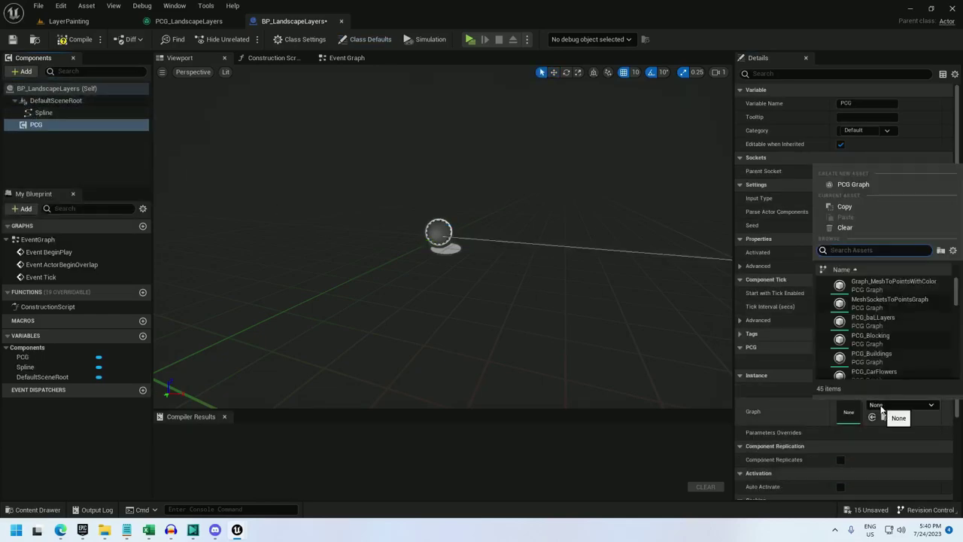
{"action": "type", "text": "pcg_landscapel"}
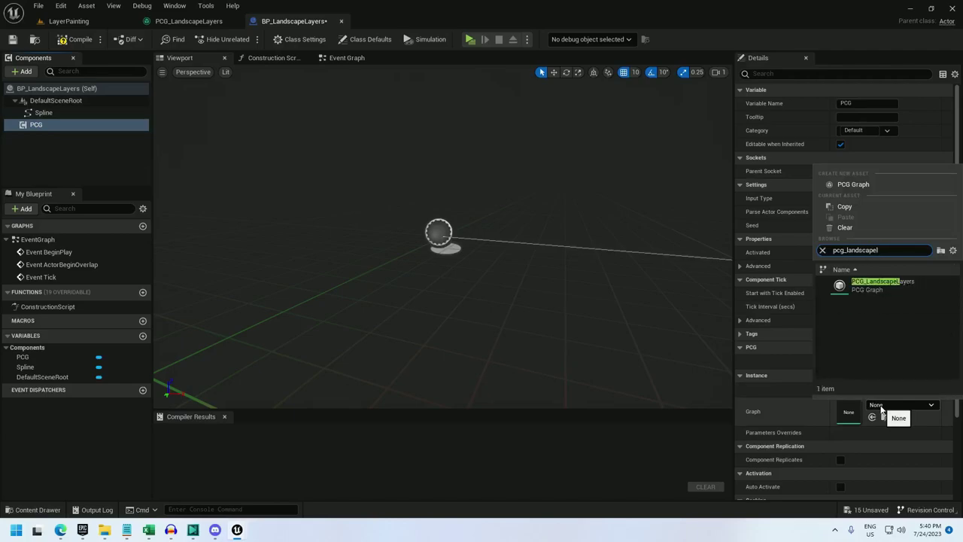
{"action": "left_click", "coordinate": [862, 283]}
Extend the Spline component to four points in a wide, flat outline and make it a closed loop
{"action": "left_click", "coordinate": [65, 113]}
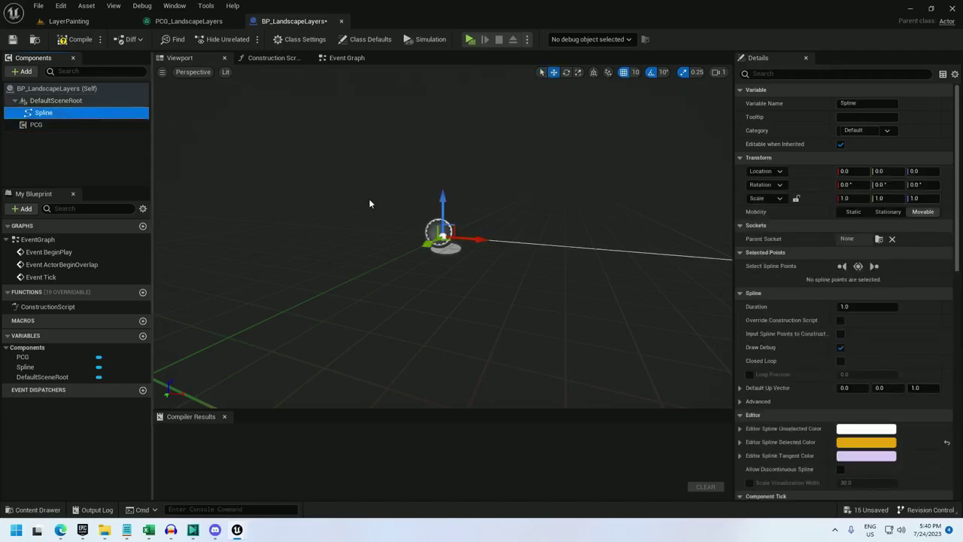
{"action": "right_click_drag", "start_coordinate": [385, 210], "coordinate": [385, 256]}
{"action": "left_click", "coordinate": [460, 237]}
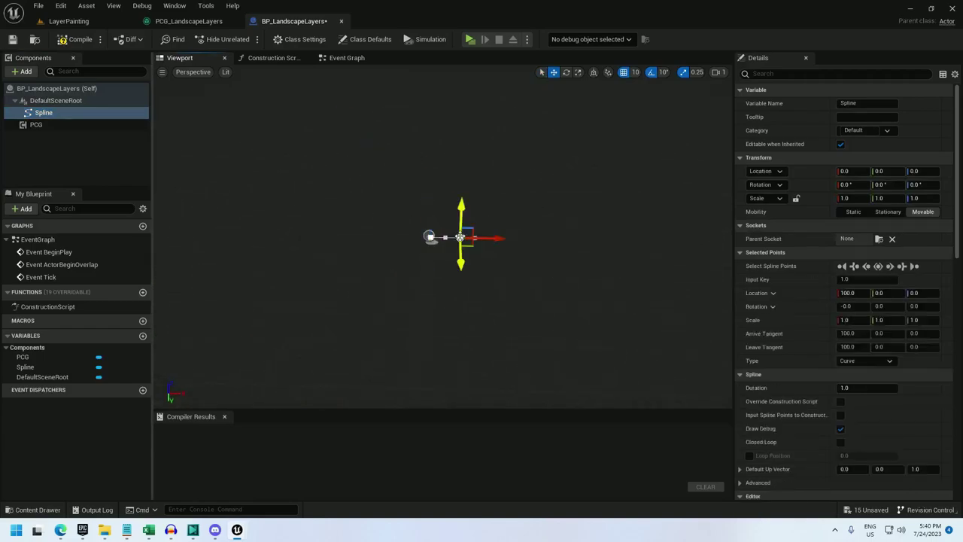
{"action": "left_click_drag", "start_coordinate": [472, 245], "coordinate": [765, 227]}
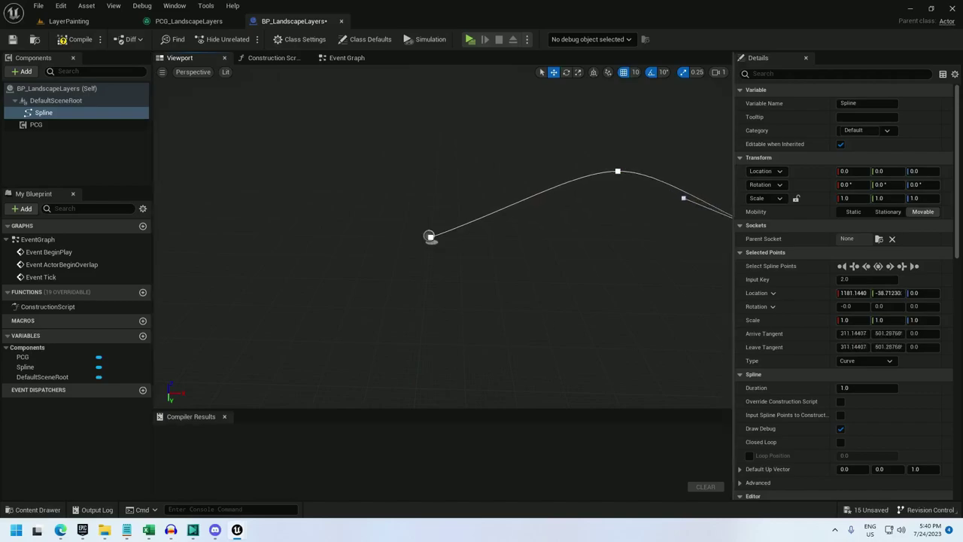
{"action": "right_click_drag", "start_coordinate": [583, 257], "coordinate": [640, 258]}
{"action": "left_click_drag", "start_coordinate": [586, 185], "coordinate": [508, 329], "text": "alt"}
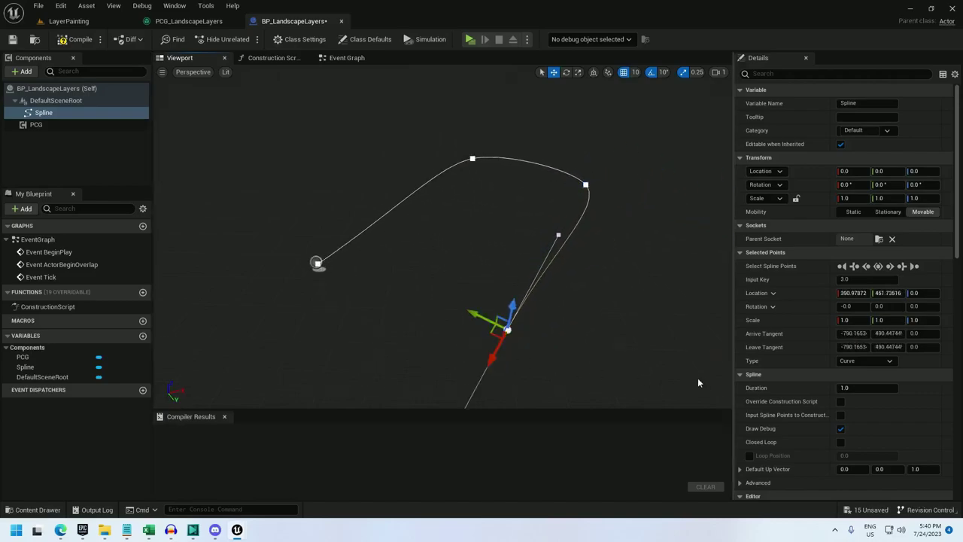
{"action": "left_click", "coordinate": [841, 442]}
Compile, save and close BP_LandscapeLayers, and return to the LayerPainting level
{"action": "left_click", "coordinate": [73, 46]}
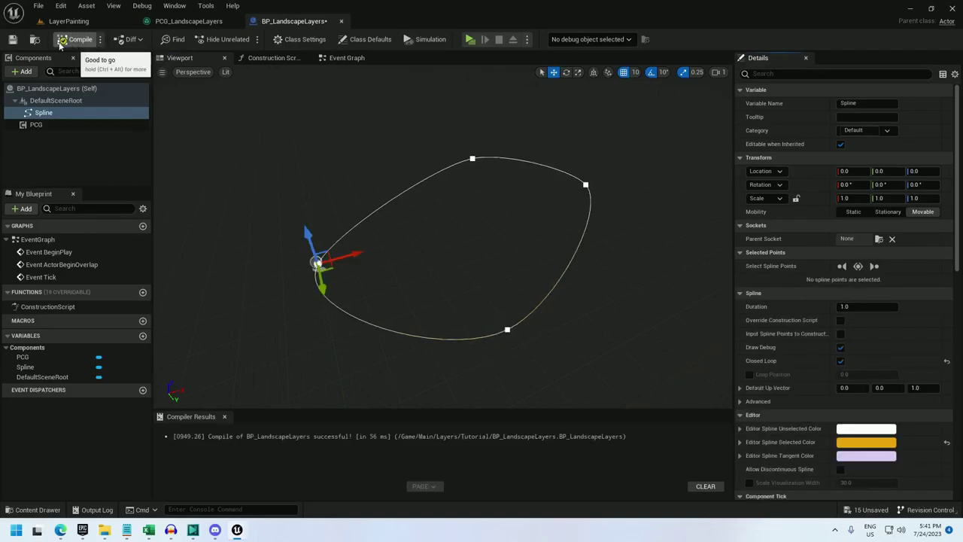
{"action": "left_click", "coordinate": [13, 41]}
{"action": "middle_click", "coordinate": [293, 28]}
{"action": "left_click", "coordinate": [68, 21]}
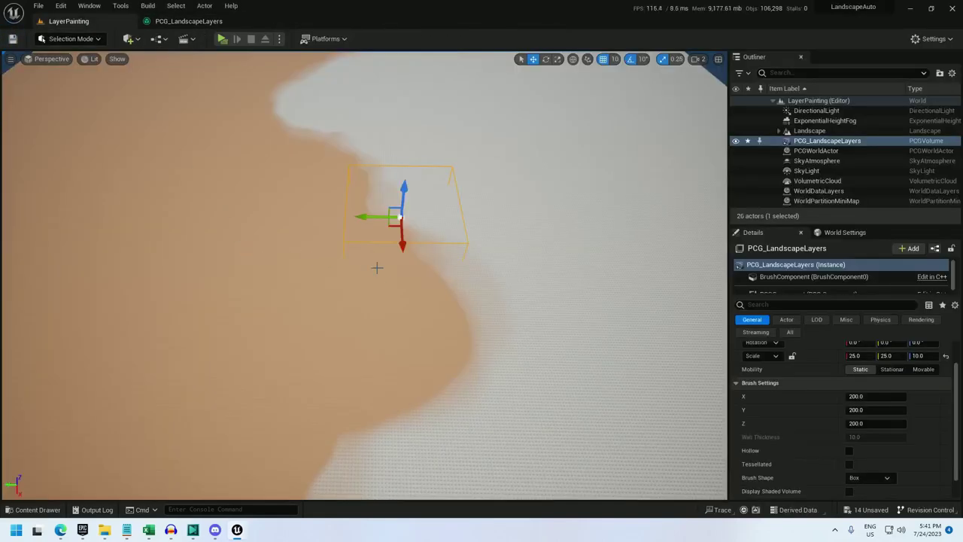
Delete the PCG_LandscapeLayers volume from the level
{"action": "key", "text": "ctrl+space"}
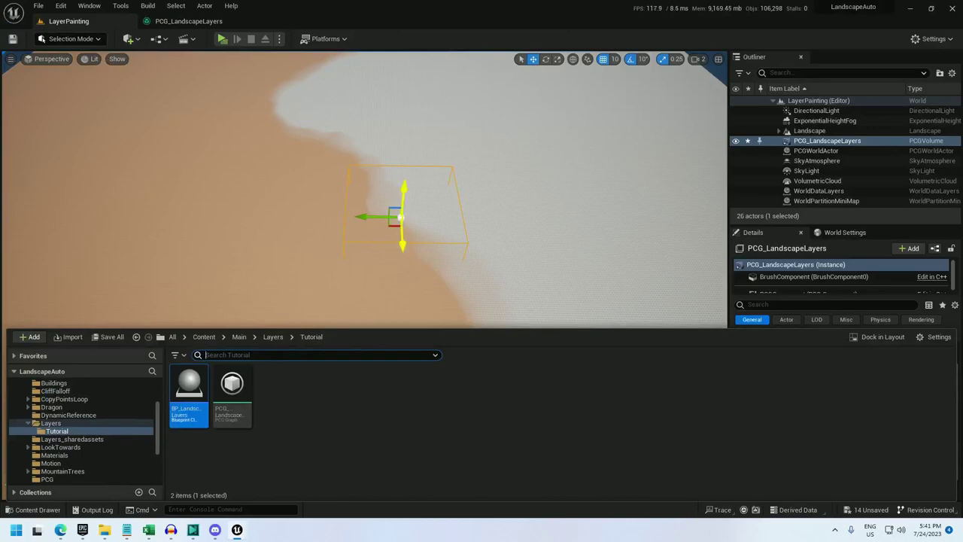
{"action": "left_click", "coordinate": [400, 218]}
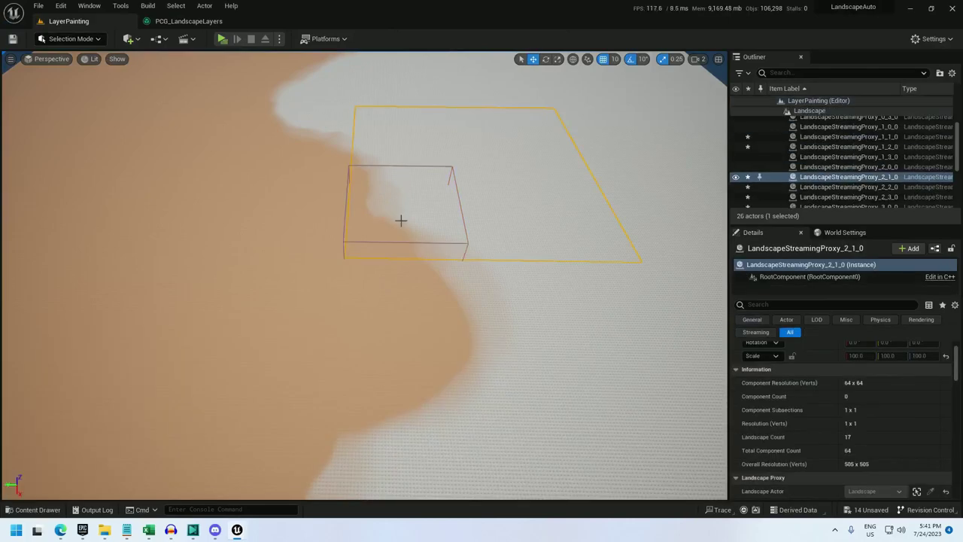
{"action": "left_click", "coordinate": [466, 226]}
{"action": "key", "text": "Delete"}
Place BP_LandscapeLayers in the level and move its spline points so the loop spans the boundary between the two painted layers
{"action": "key", "text": "ctrl+space"}
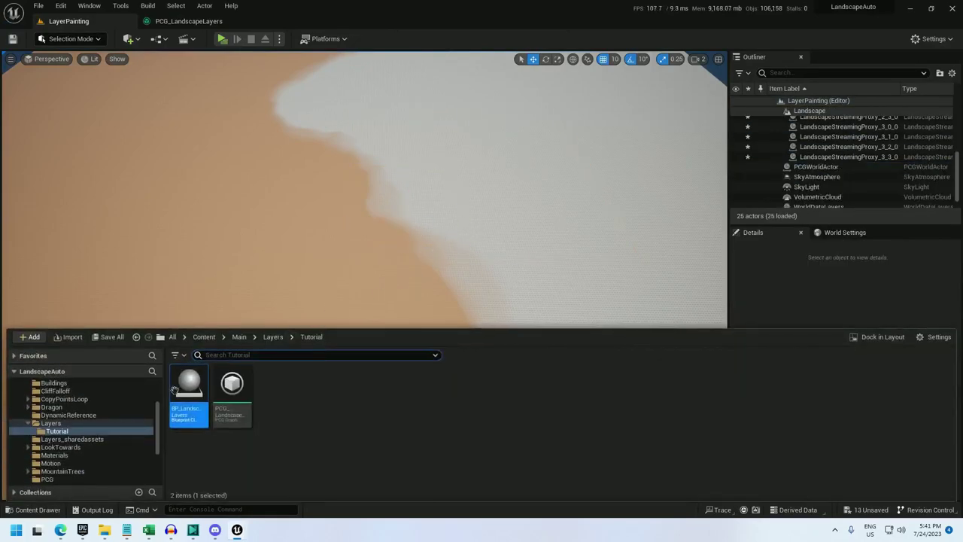
{"action": "left_click_drag", "start_coordinate": [174, 390], "coordinate": [564, 281]}
{"action": "left_click", "coordinate": [356, 238]}
{"action": "left_click_drag", "start_coordinate": [350, 244], "coordinate": [369, 361]}
{"action": "left_click", "coordinate": [356, 219]}
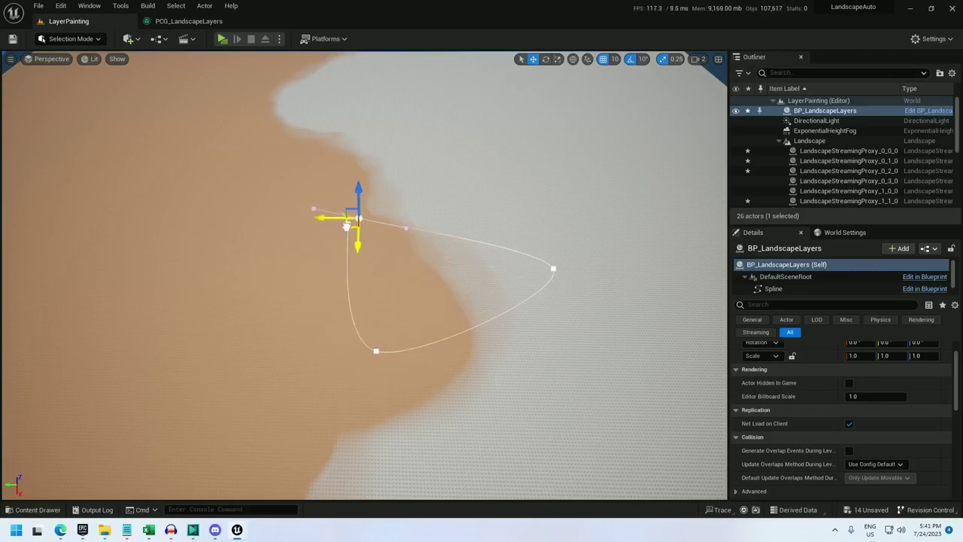
{"action": "left_click_drag", "start_coordinate": [346, 226], "coordinate": [414, 179]}
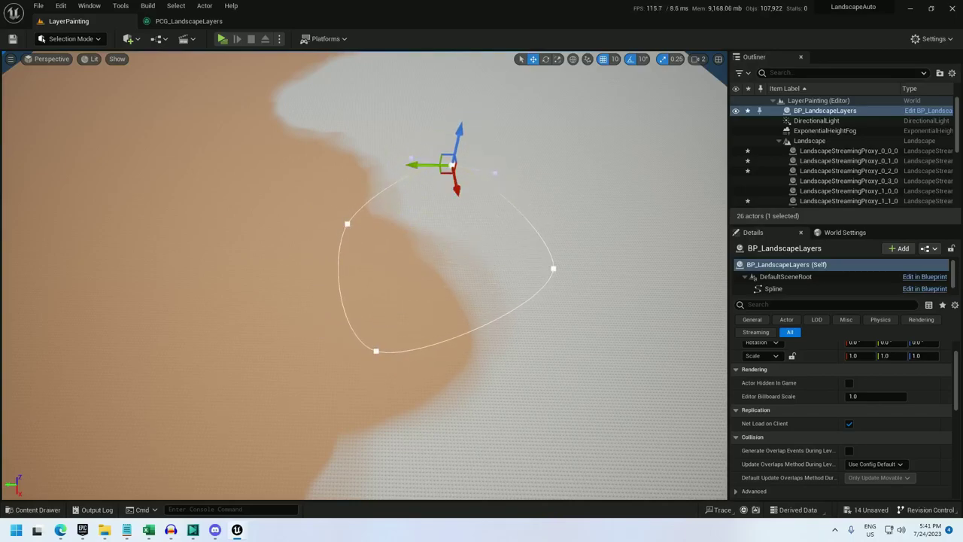
In the PCG_LandscapeLayers graph, add a Get Spline Data node below the Input node
{"action": "left_click", "coordinate": [188, 21]}
{"action": "right_click", "coordinate": [276, 296]}
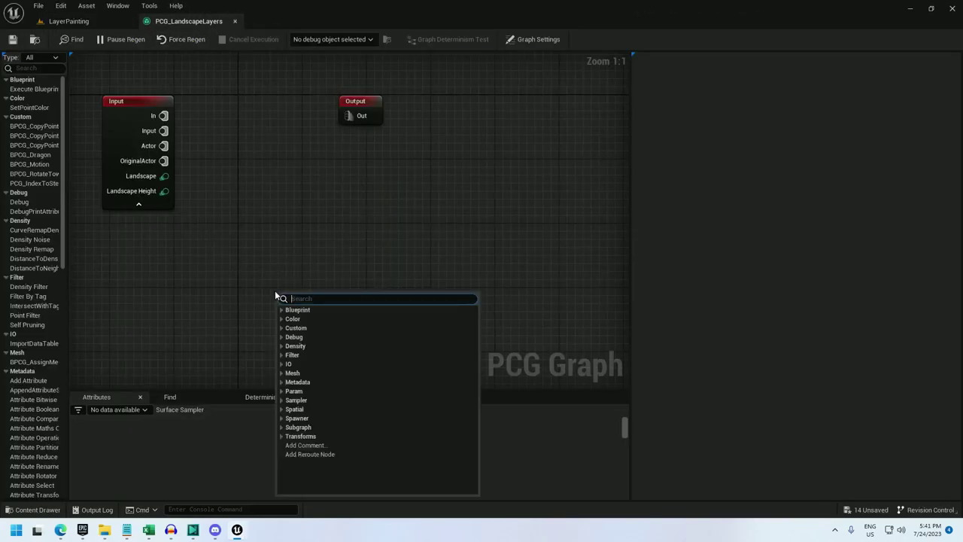
{"action": "type", "text": "get spline"}
{"action": "key", "text": "Return"}
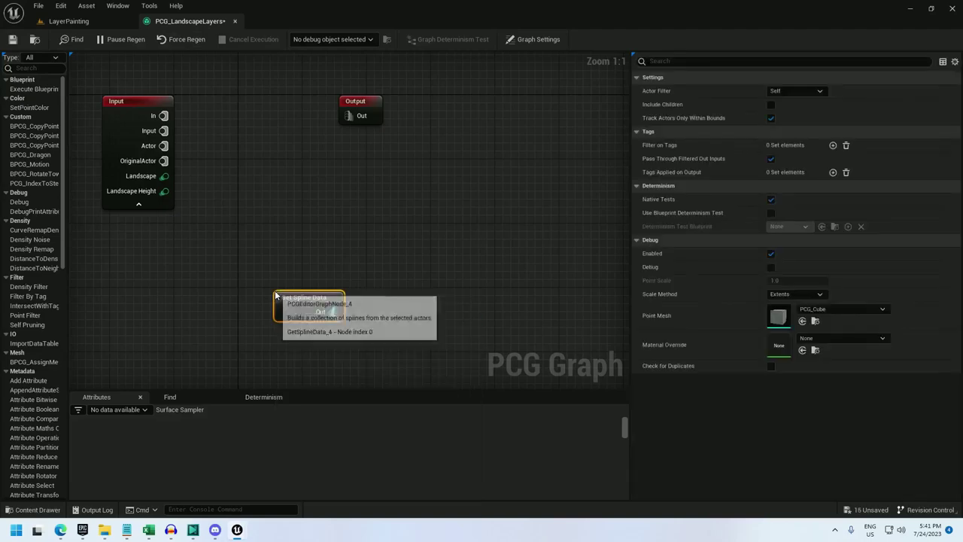
{"action": "left_click_drag", "start_coordinate": [275, 296], "coordinate": [130, 274]}
{"action": "right_click_drag", "start_coordinate": [131, 274], "coordinate": [423, 261]}
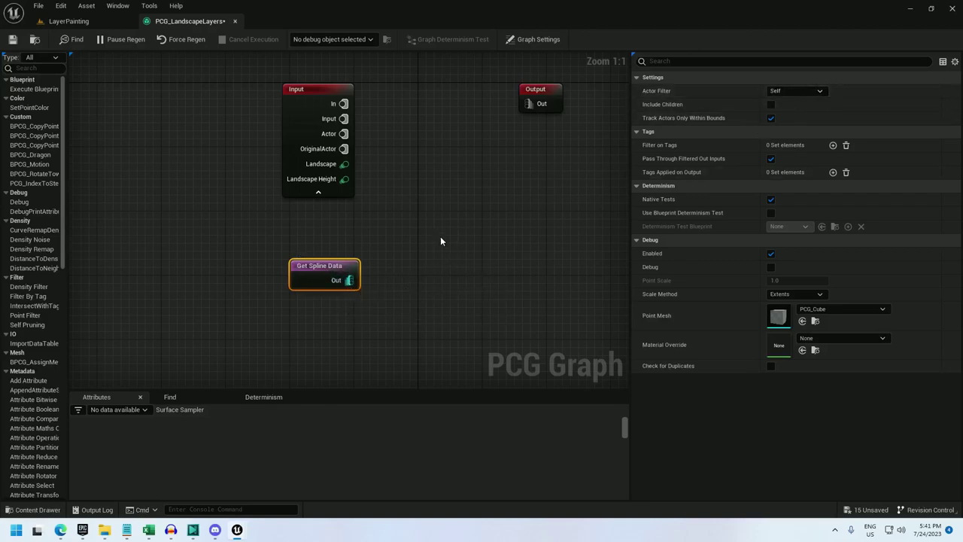
Feed Get Spline Data into a new Spline Sampler with Mode Distance and Dimension On Interior, and align the two nodes
{"action": "left_click_drag", "start_coordinate": [419, 280], "coordinate": [419, 281]}
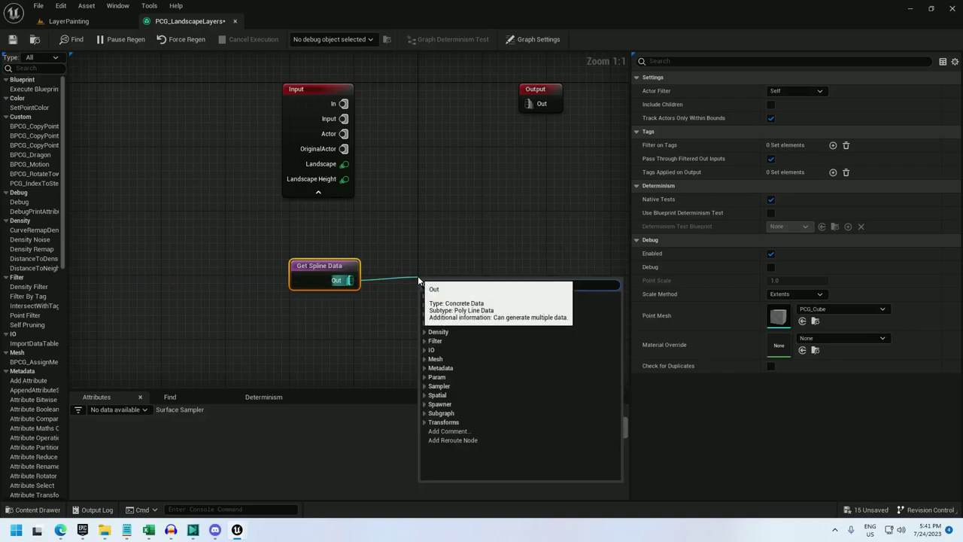
{"action": "type", "text": "spline"}
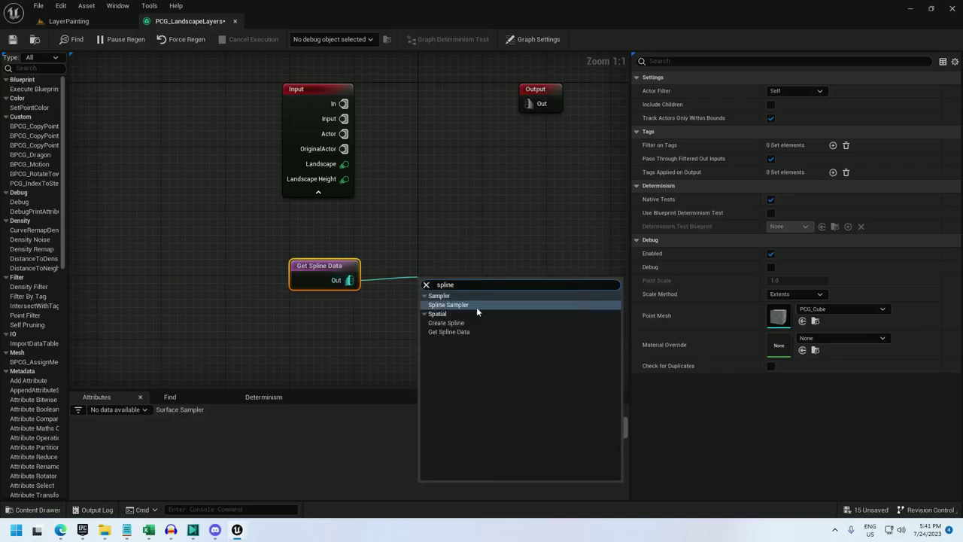
{"action": "left_click", "coordinate": [455, 305]}
{"action": "left_click", "coordinate": [796, 92]}
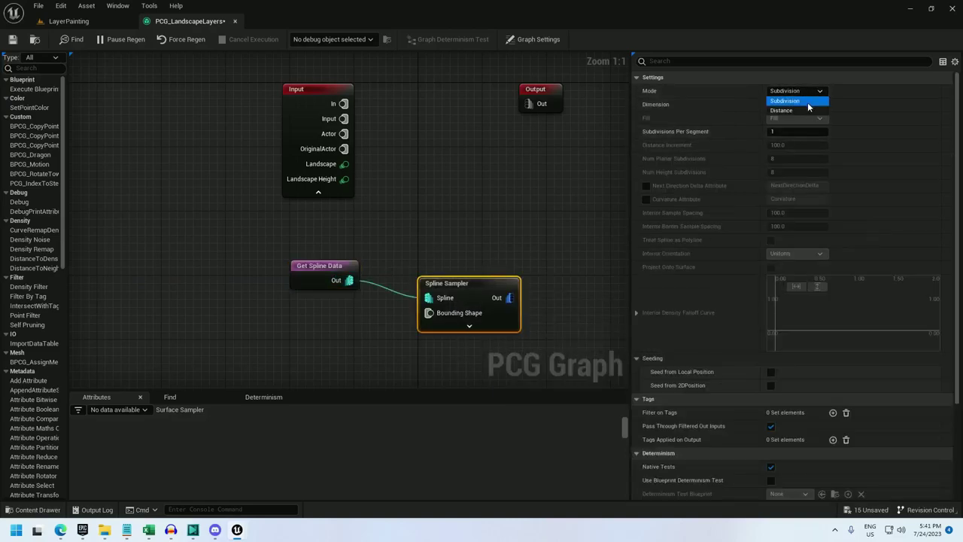
{"action": "left_click", "coordinate": [794, 111]}
{"action": "left_click", "coordinate": [793, 110]}
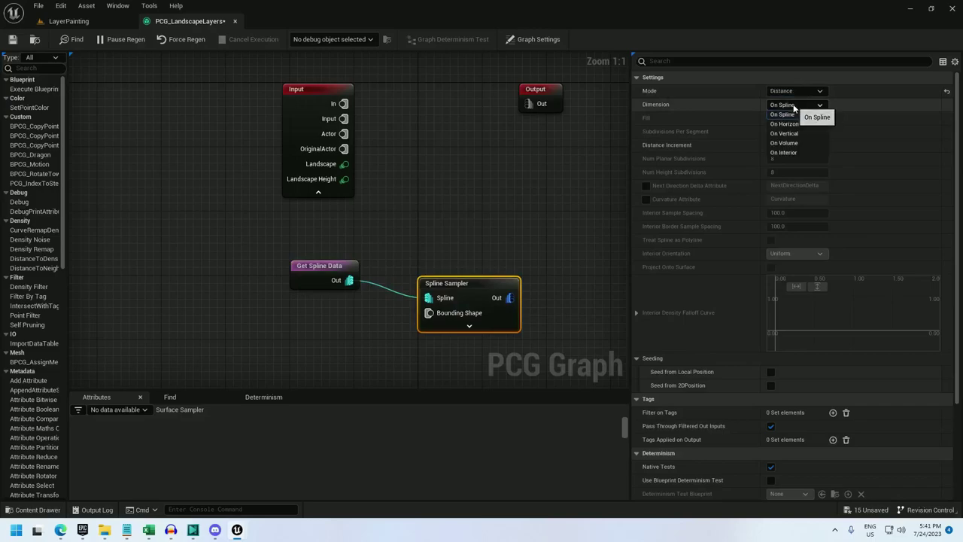
{"action": "left_click", "coordinate": [788, 155]}
{"action": "left_click_drag", "start_coordinate": [511, 280], "coordinate": [486, 262]}
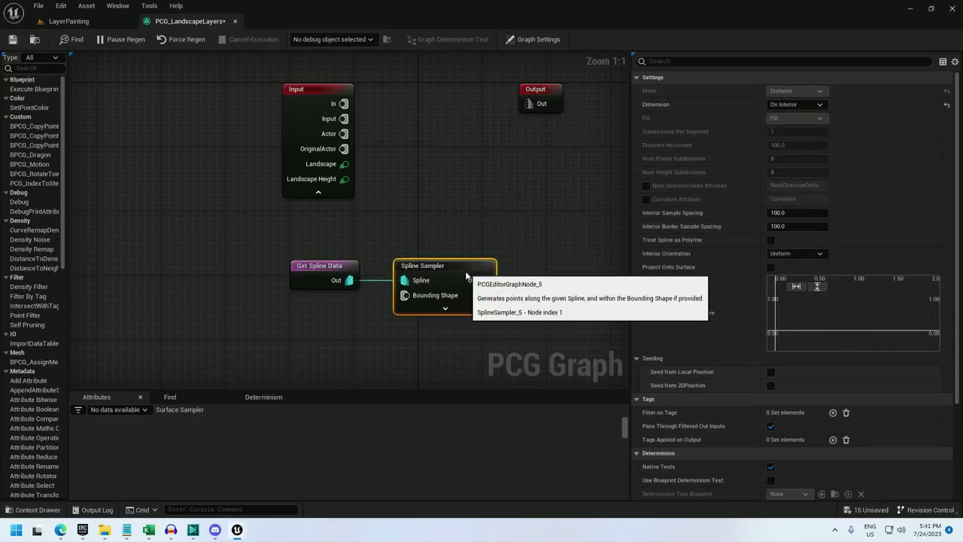
Add a Projection node taking the Spline Sampler output as In and the Input node's Landscape as Projection Target
{"action": "right_click", "coordinate": [520, 224]}
{"action": "type", "text": "projection"}
{"action": "key", "text": "Return"}
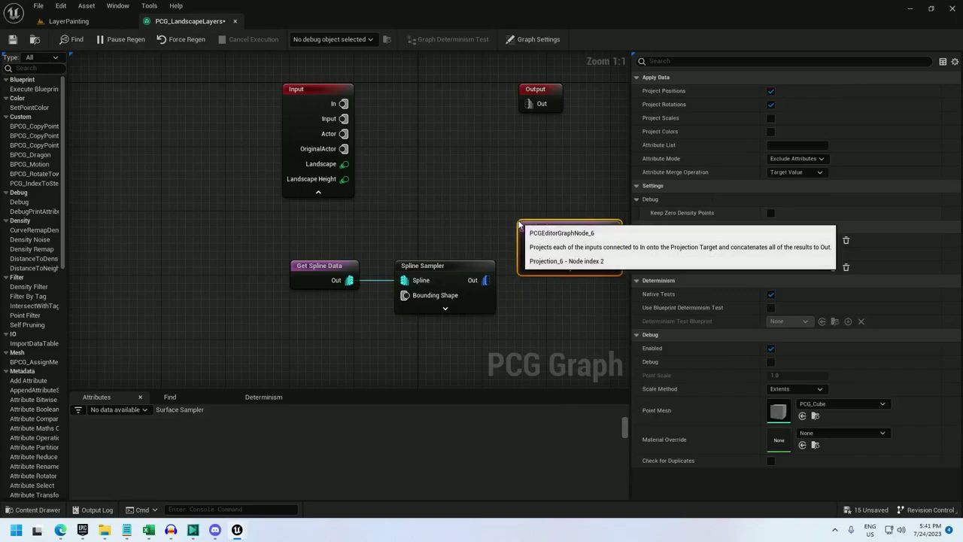
{"action": "left_click_drag", "start_coordinate": [343, 164], "coordinate": [528, 256]}
{"action": "left_click_drag", "start_coordinate": [489, 282], "coordinate": [486, 282]}
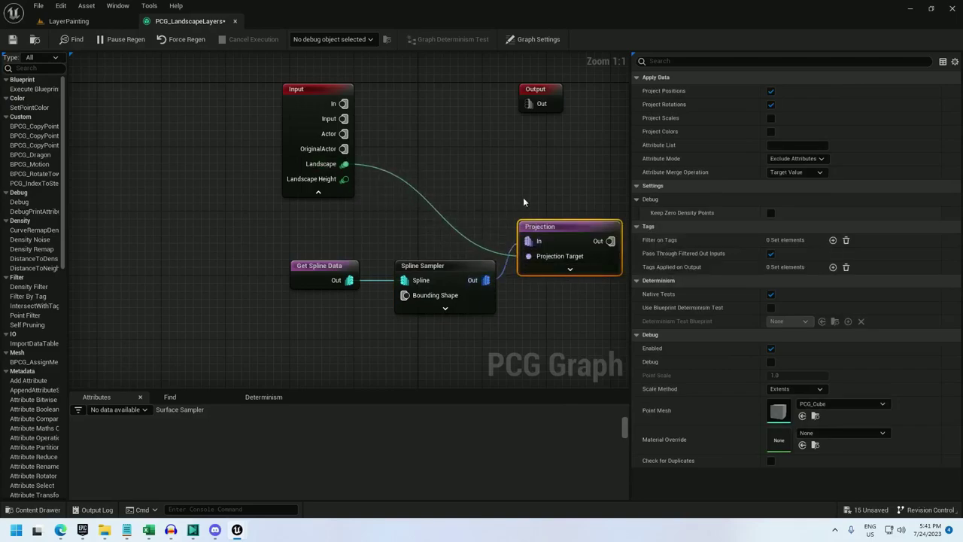
{"action": "right_click_drag", "start_coordinate": [524, 202], "coordinate": [384, 150]}
{"action": "left_click_drag", "start_coordinate": [401, 179], "coordinate": [413, 218]}
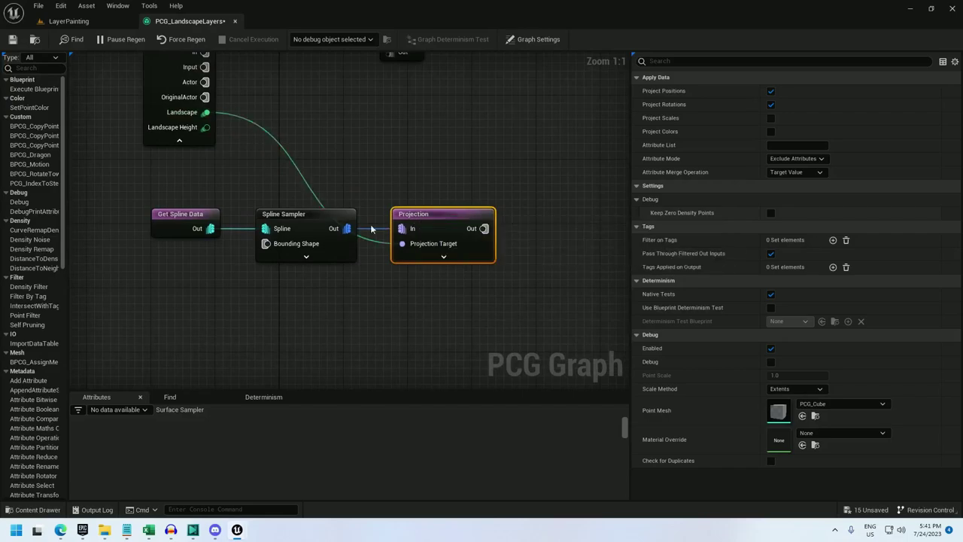
Inspect the Projection node with BP_LandscapeLayers as the debug object and examine the layer attributes of its points
{"action": "right_click", "coordinate": [437, 215]}
{"action": "left_click", "coordinate": [477, 350]}
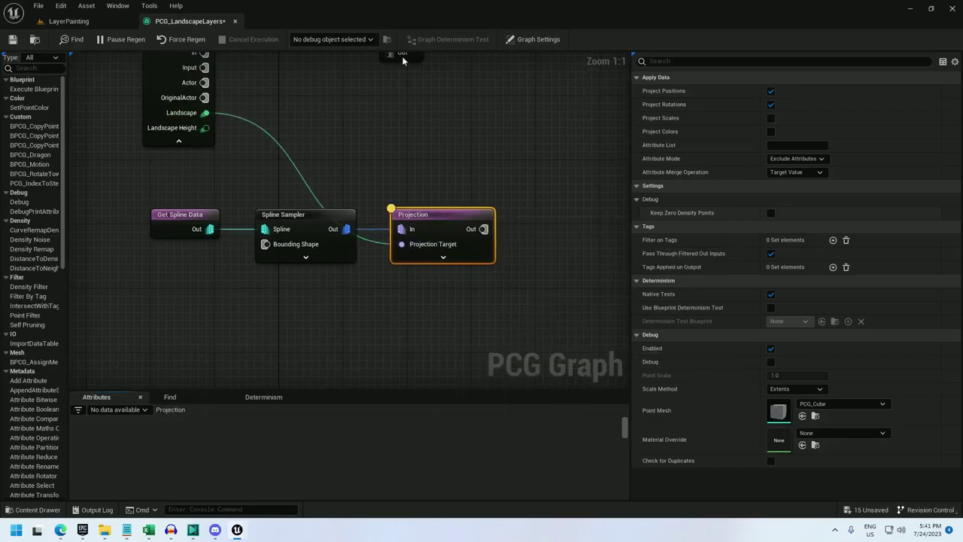
{"action": "left_click", "coordinate": [333, 63]}
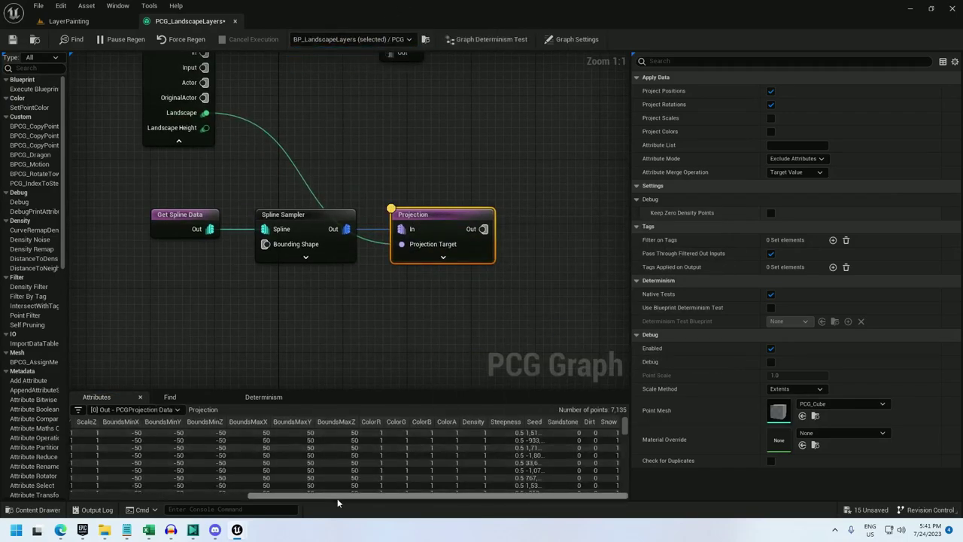
{"action": "left_click_drag", "start_coordinate": [338, 498], "coordinate": [548, 441]}
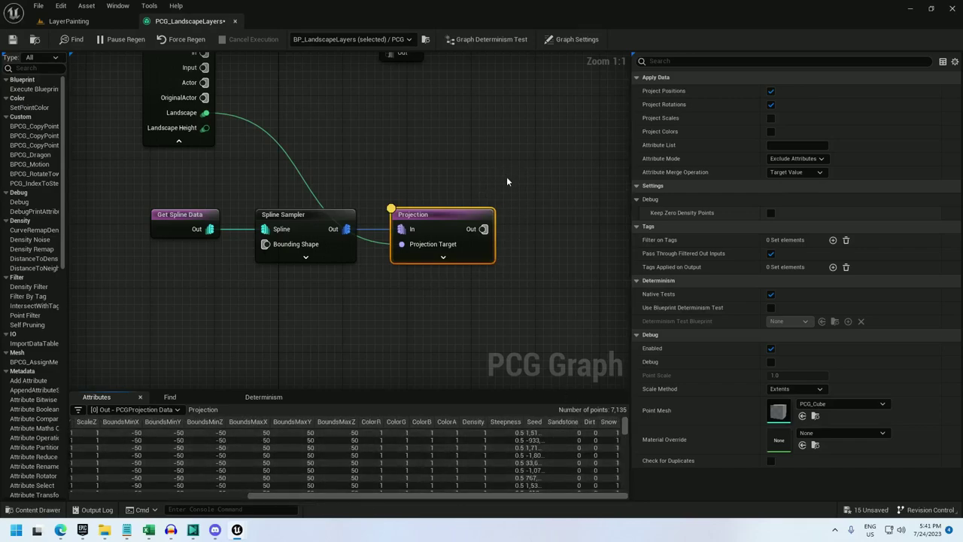
Feed the Projection output into a new Point Filter node and set its Target Attribute to Sandstone
{"action": "right_click_drag", "start_coordinate": [507, 177], "coordinate": [306, 159]}
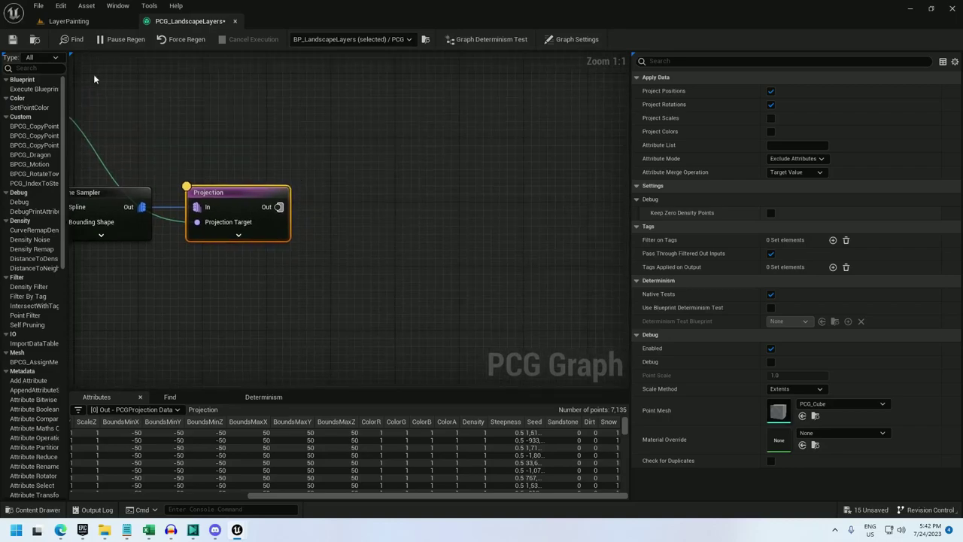
{"action": "left_click_drag", "start_coordinate": [280, 205], "coordinate": [346, 207]}
{"action": "type", "text": "point fi"}
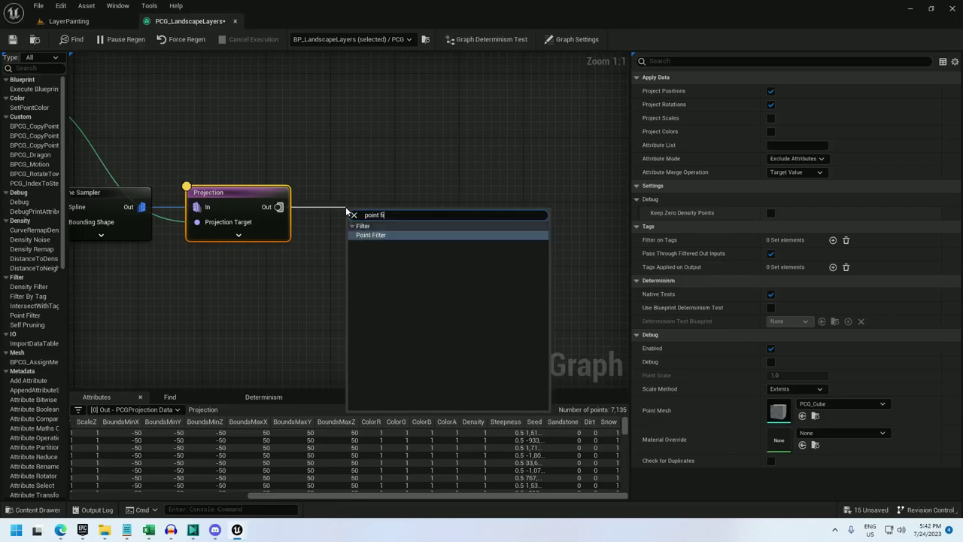
{"action": "key", "text": "Return"}
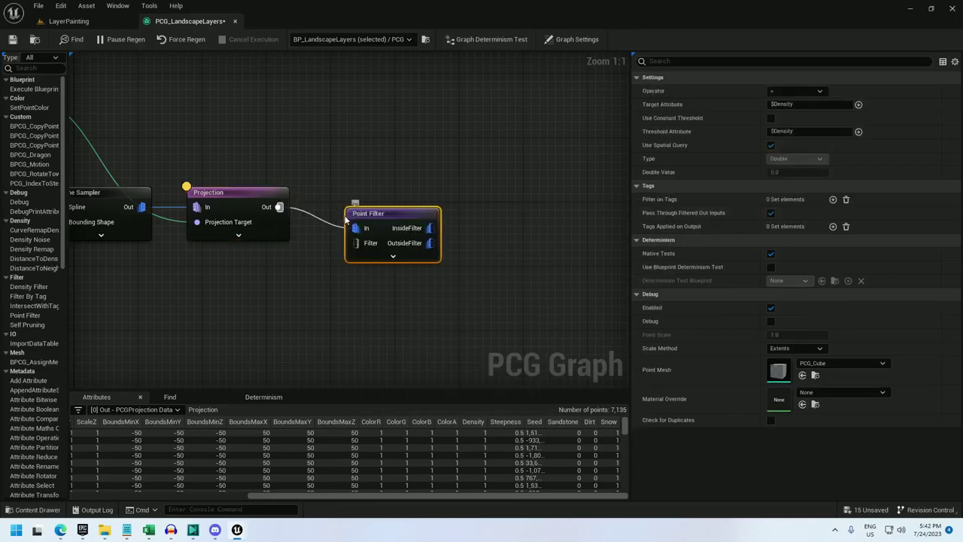
{"action": "left_click", "coordinate": [798, 104]}
{"action": "type", "text": "Sand"}
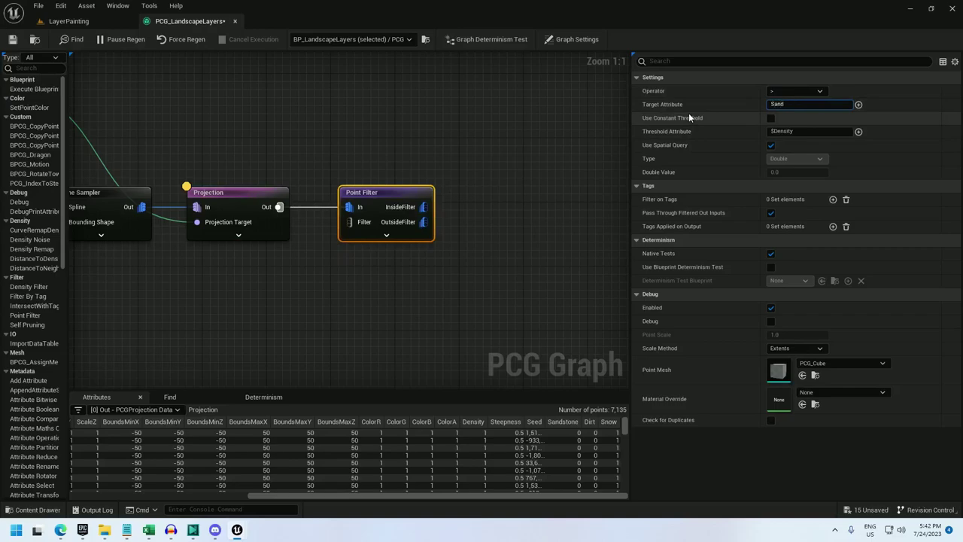
{"action": "type", "text": "stone"}
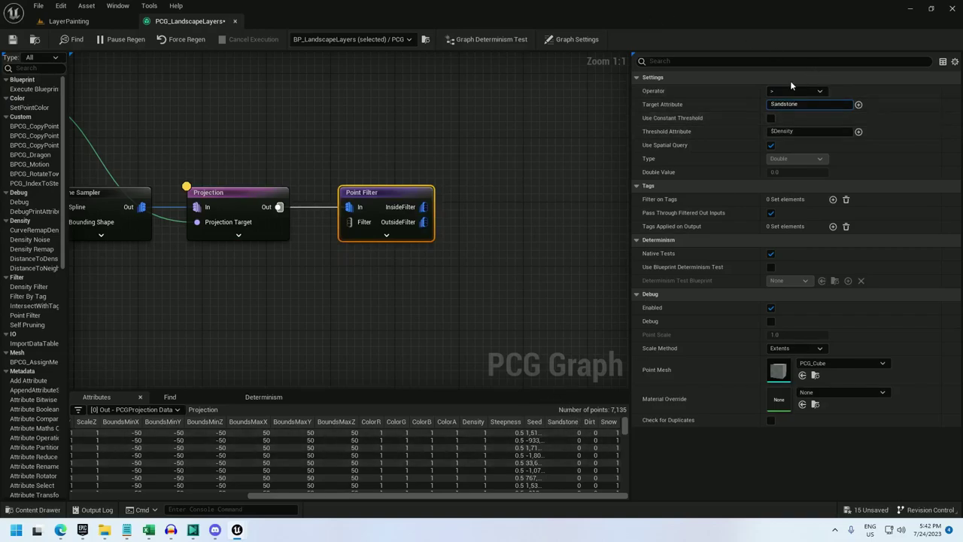
{"action": "key", "text": "Return"}
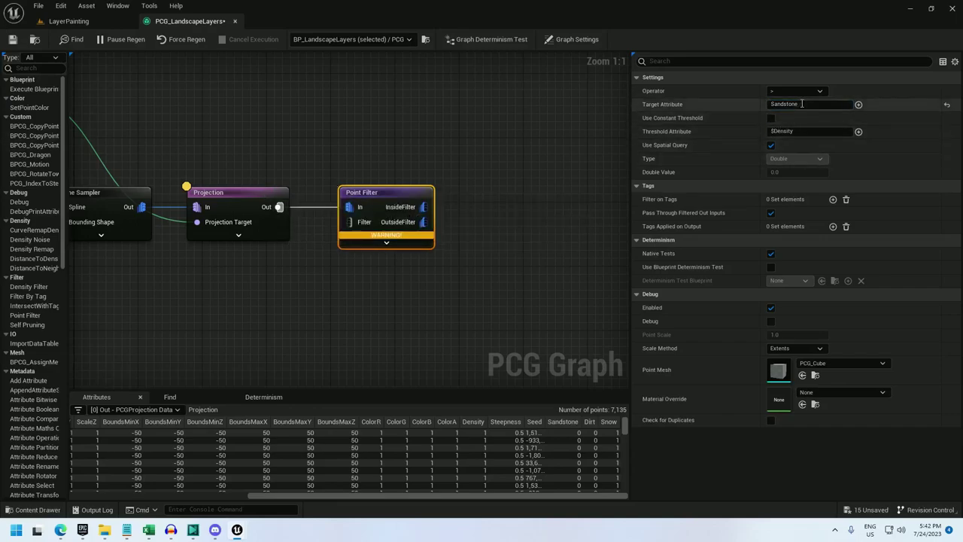
Make the Point Filter use a constant threshold of type Float with a value of 0.5
{"action": "left_click", "coordinate": [771, 119]}
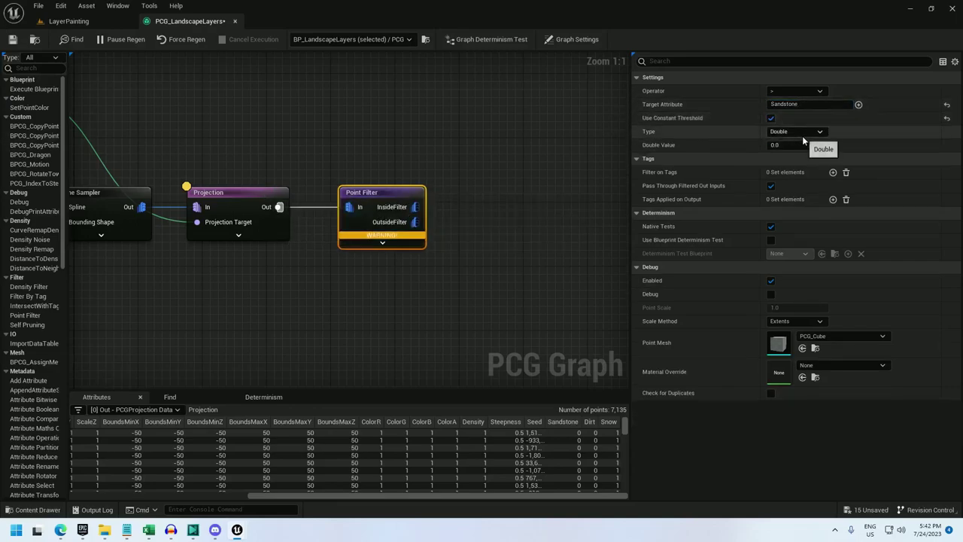
{"action": "mouse_move", "coordinate": [368, 236]}
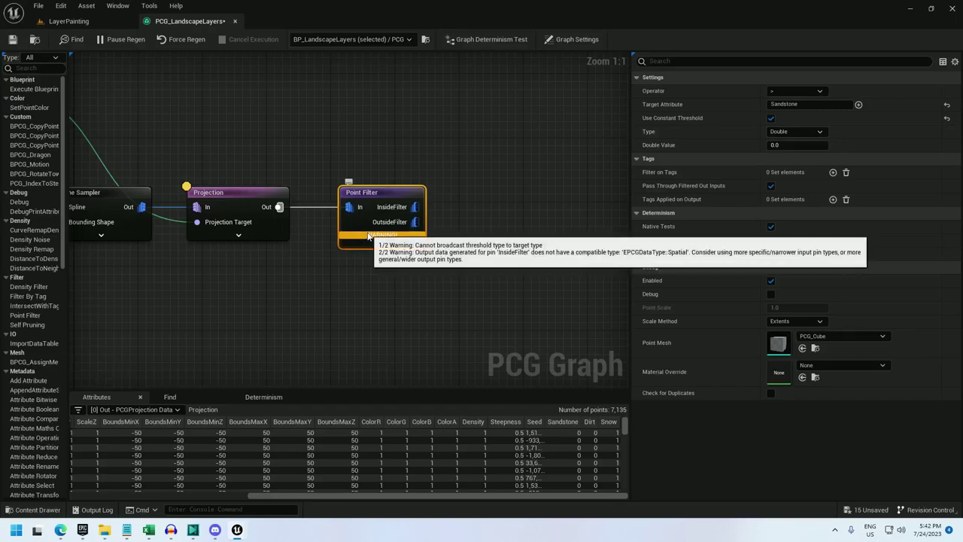
{"action": "left_click", "coordinate": [785, 132]}
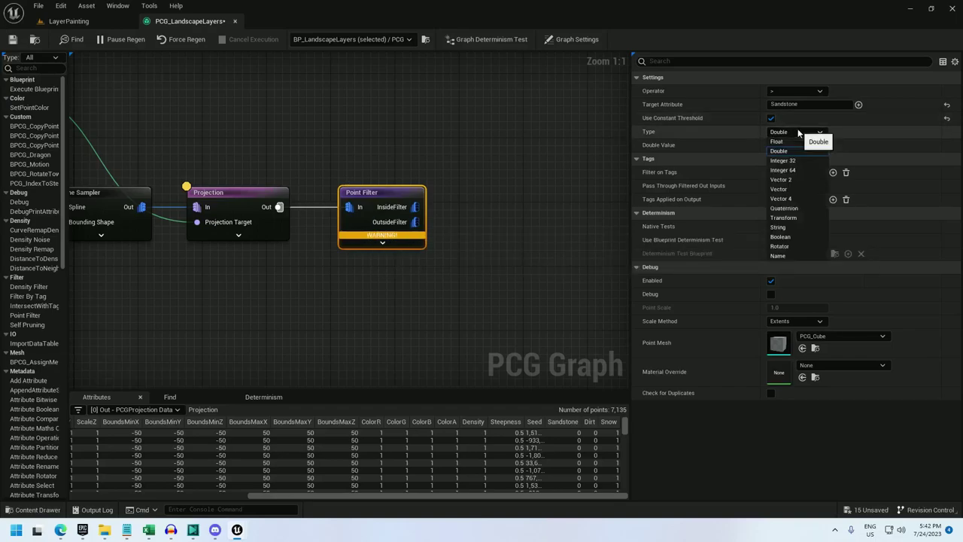
{"action": "left_click", "coordinate": [793, 141]}
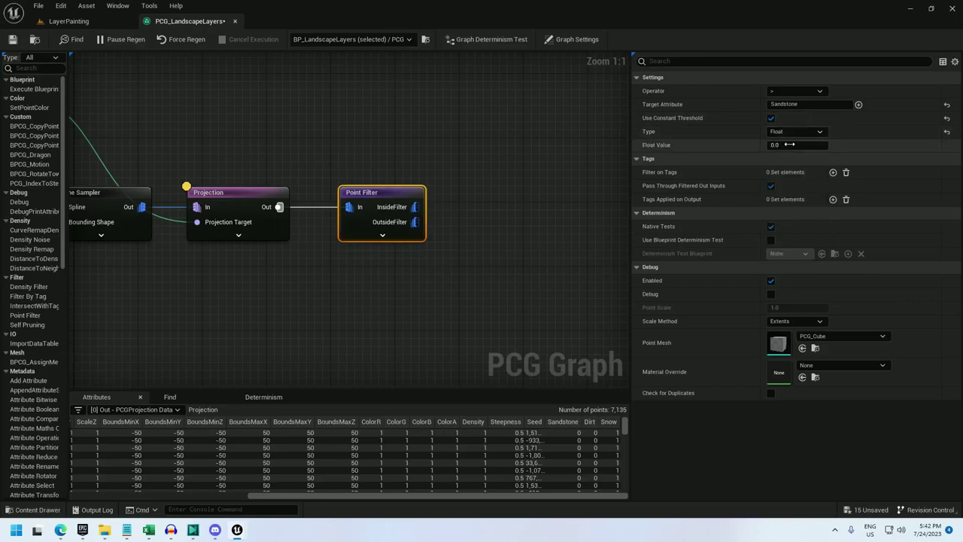
{"action": "left_click", "coordinate": [792, 145]}
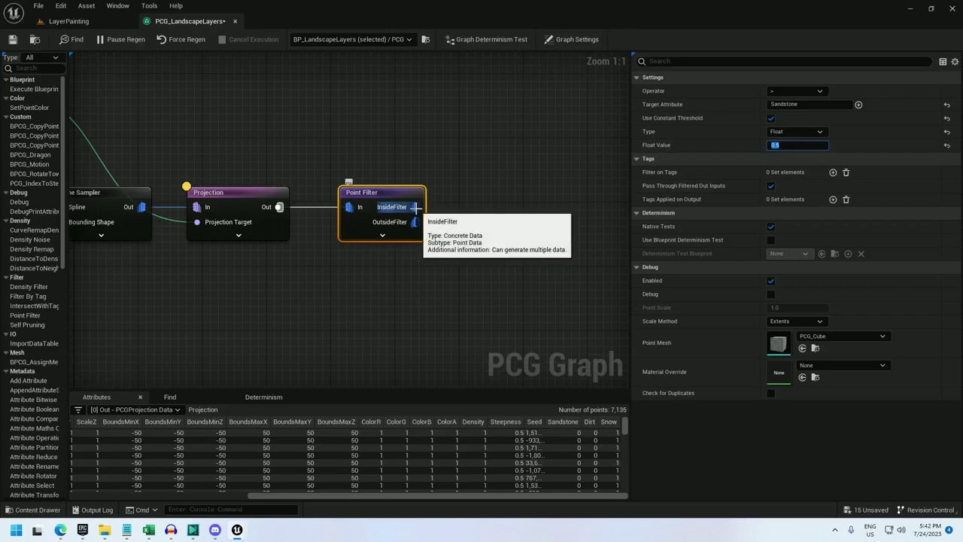
Connect the Point Filter's InsideFilter output to a new Transform Points node, debug only that node, and check its points in the LayerPainting level
{"action": "left_click_drag", "start_coordinate": [415, 207], "coordinate": [507, 161]}
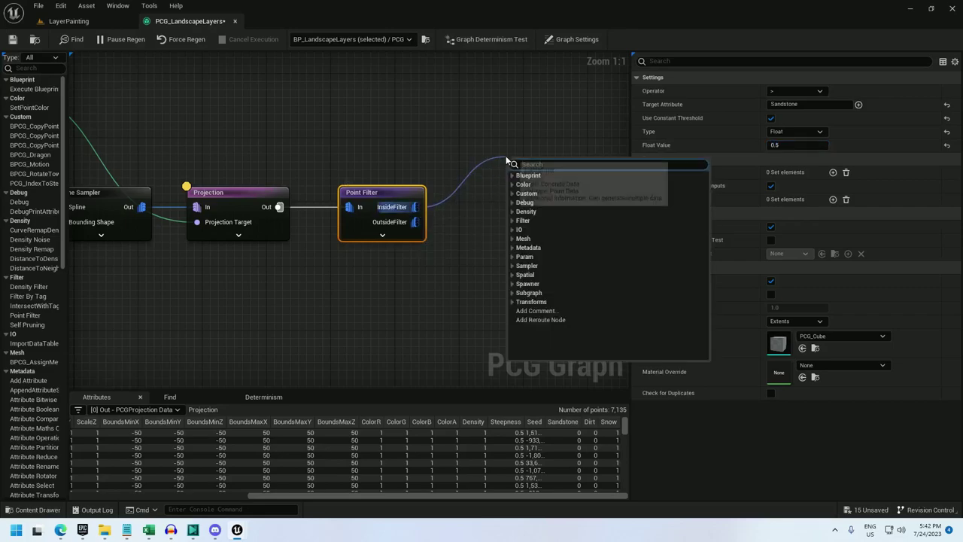
{"action": "type", "text": "transf"}
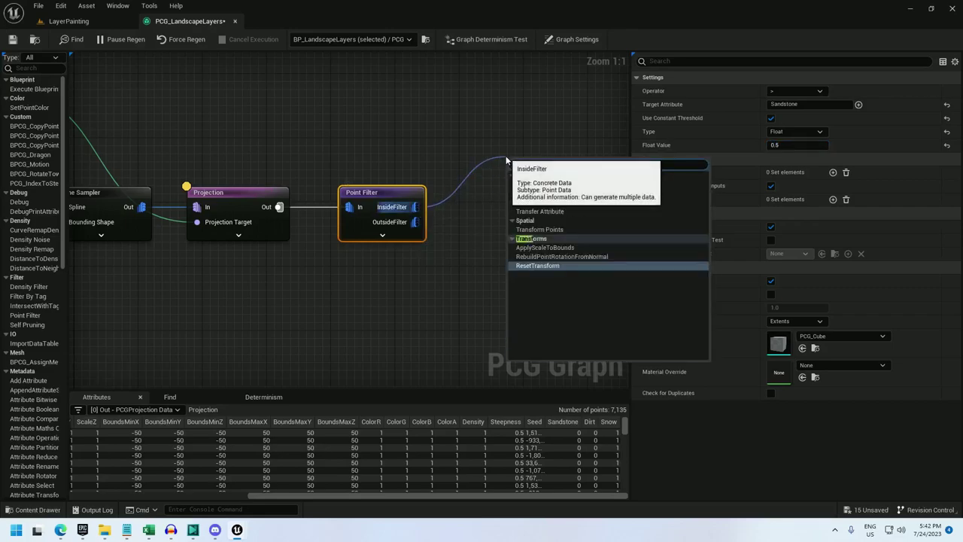
{"action": "left_click", "coordinate": [539, 230]}
{"action": "right_click", "coordinate": [532, 166]}
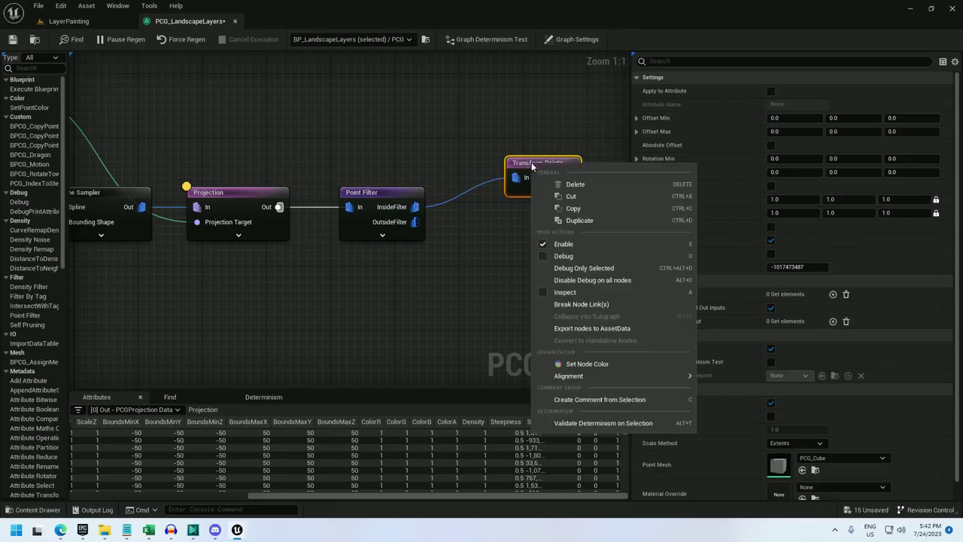
{"action": "left_click", "coordinate": [584, 268]}
{"action": "left_click", "coordinate": [65, 21]}
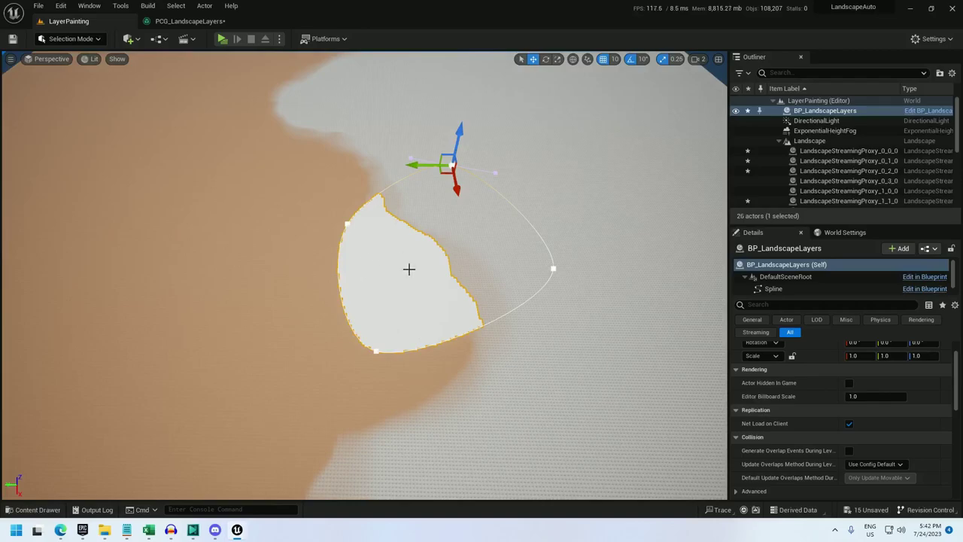
Add a Static Mesh Spawner fed by Transform Points and turn off debugging on the Transform Points node
{"action": "left_click", "coordinate": [188, 21]}
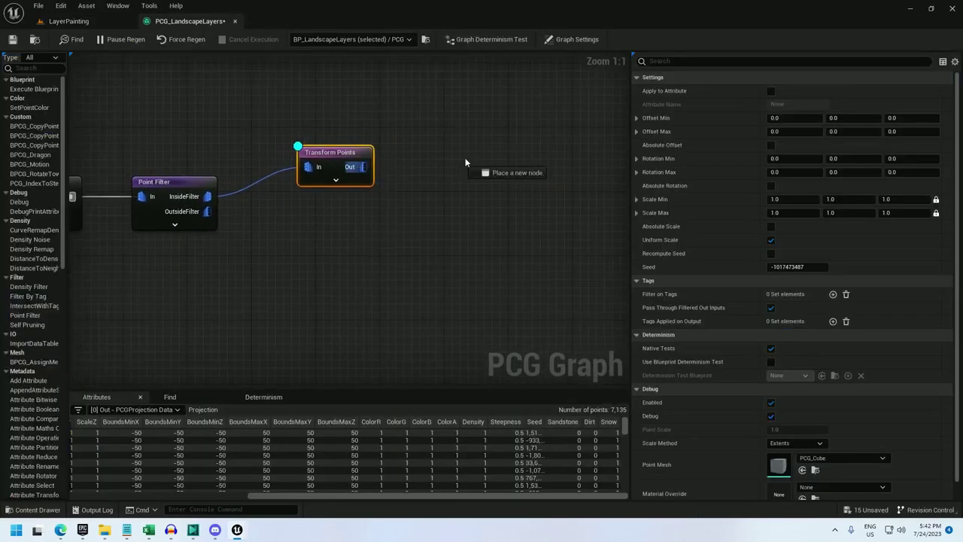
{"action": "left_click_drag", "start_coordinate": [465, 161], "coordinate": [465, 160]}
{"action": "type", "text": "mesh"}
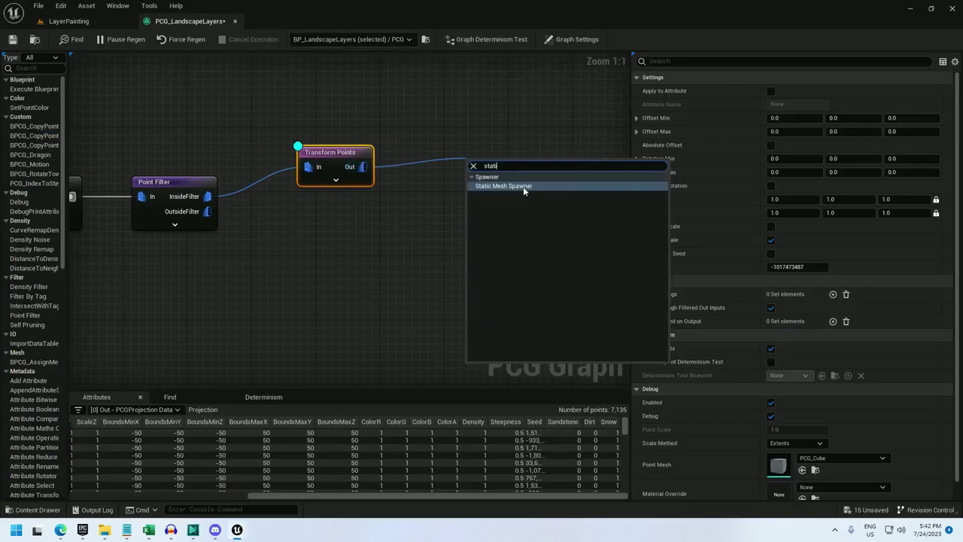
{"action": "left_click", "coordinate": [523, 187]}
{"action": "right_click", "coordinate": [336, 155]}
{"action": "left_click", "coordinate": [368, 250]}
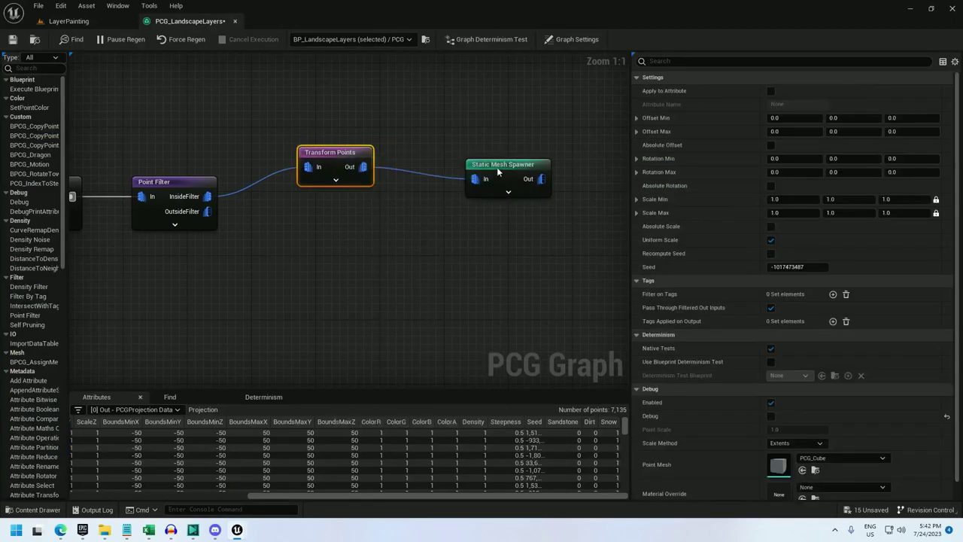
Add a mesh entry to the Static Mesh Spawner with SM_Rock as Static Mesh and NoCollision as collision preset
{"action": "left_click", "coordinate": [497, 164]}
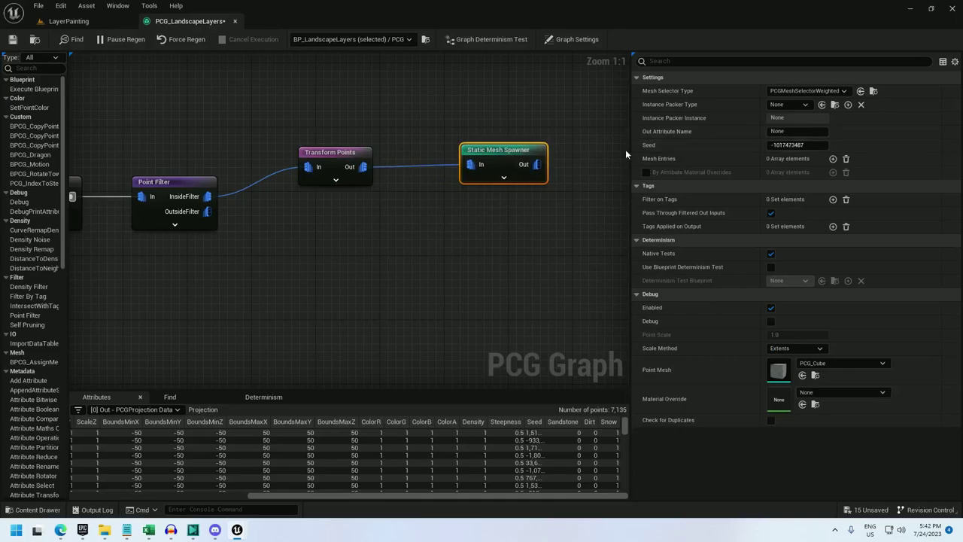
{"action": "left_click", "coordinate": [833, 158]}
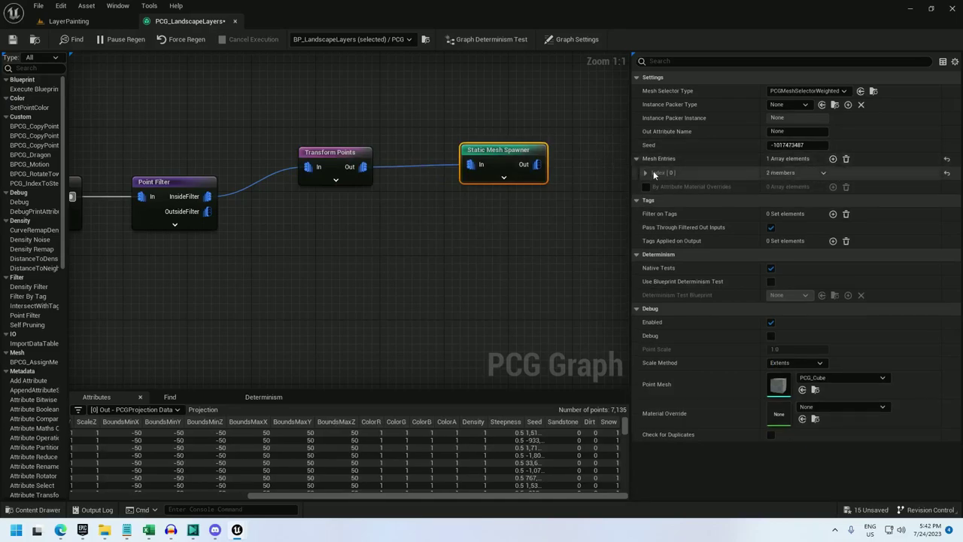
{"action": "left_click", "coordinate": [645, 173]}
{"action": "left_click", "coordinate": [653, 187]}
{"action": "left_click", "coordinate": [809, 216]}
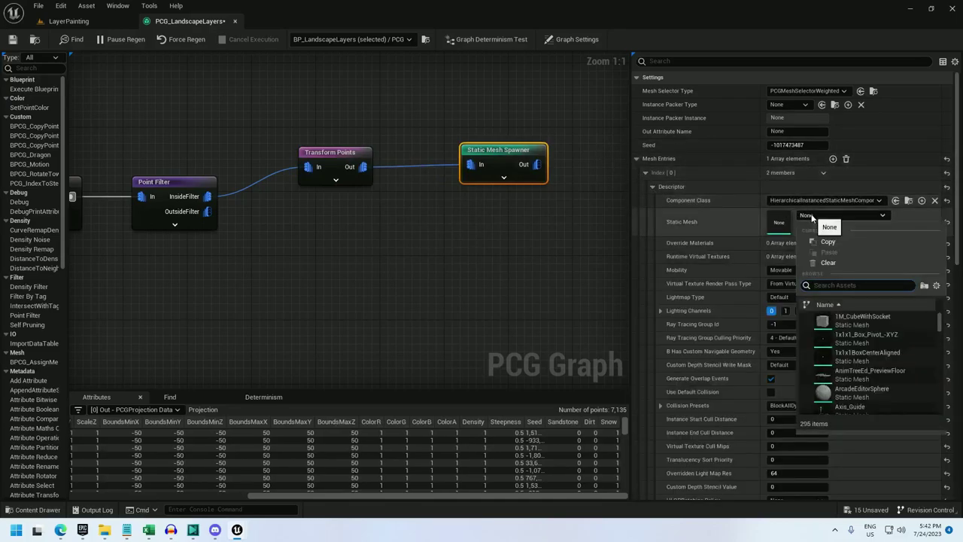
{"action": "type", "text": "sm_rock"}
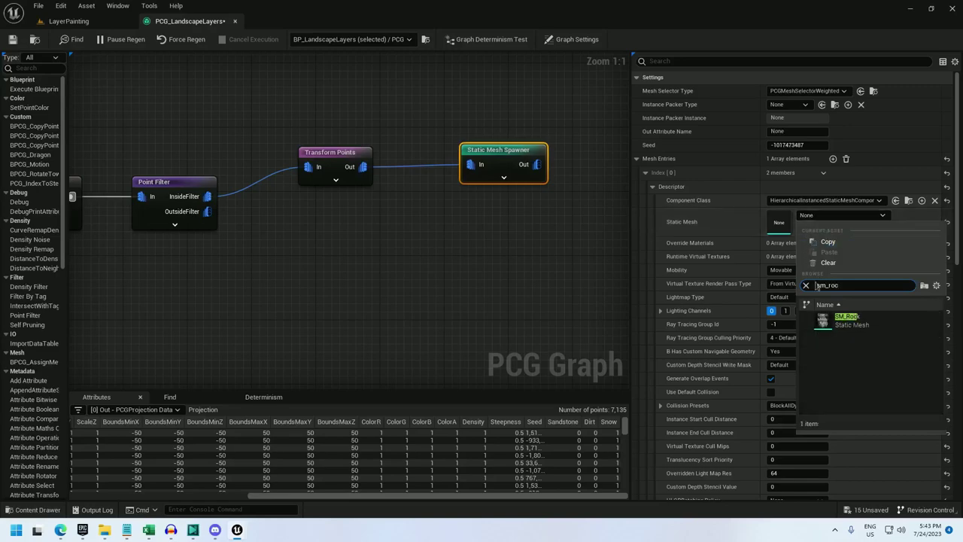
{"action": "left_click", "coordinate": [844, 328]}
{"action": "left_click", "coordinate": [796, 405]}
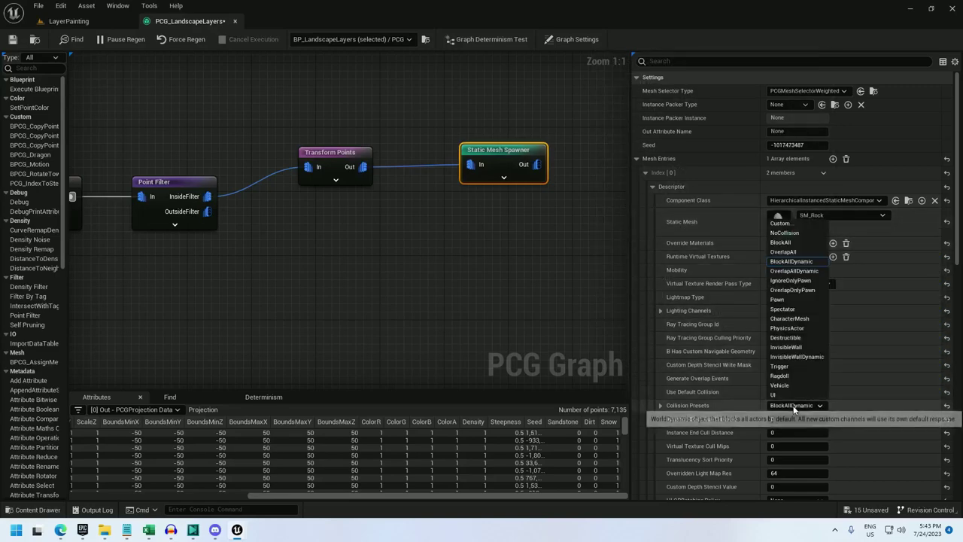
{"action": "left_click", "coordinate": [785, 232]}
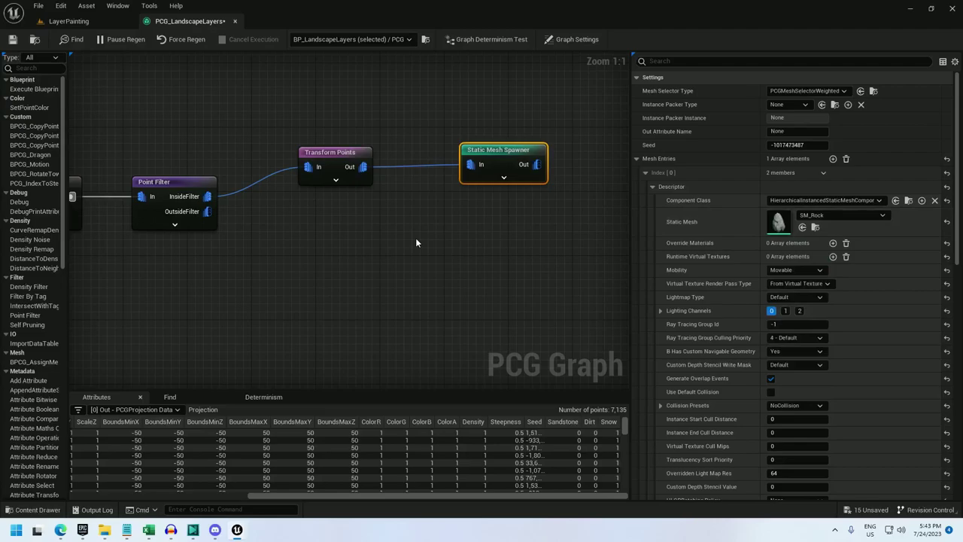
Set the Spline Sampler's Interior Sample Spacing to 500 and check the spawned rocks in the LayerPainting level
{"action": "left_click", "coordinate": [76, 22]}
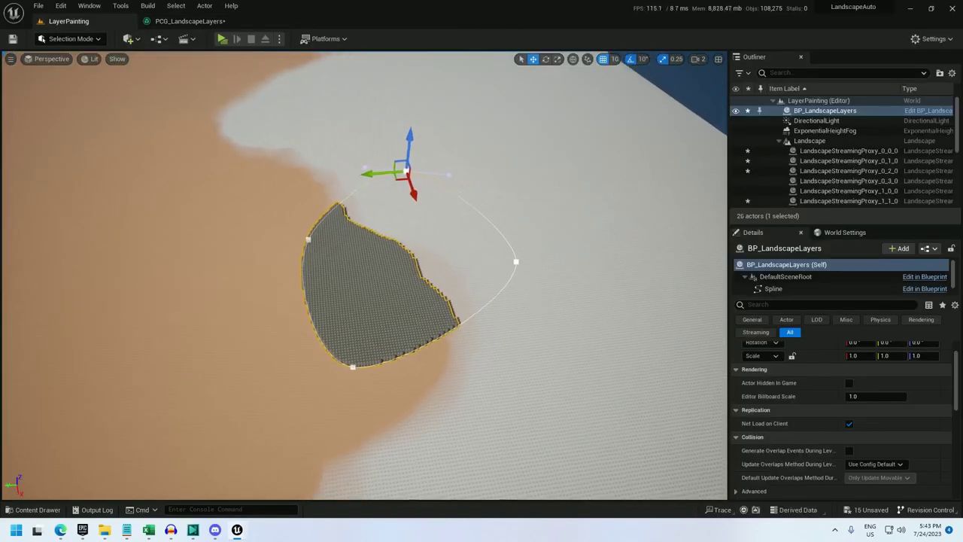
{"action": "key", "text": "w"}
{"action": "right_click_drag", "start_coordinate": [367, 155], "coordinate": [367, 156]}
{"action": "key", "text": "s"}
{"action": "left_click", "coordinate": [190, 21]}
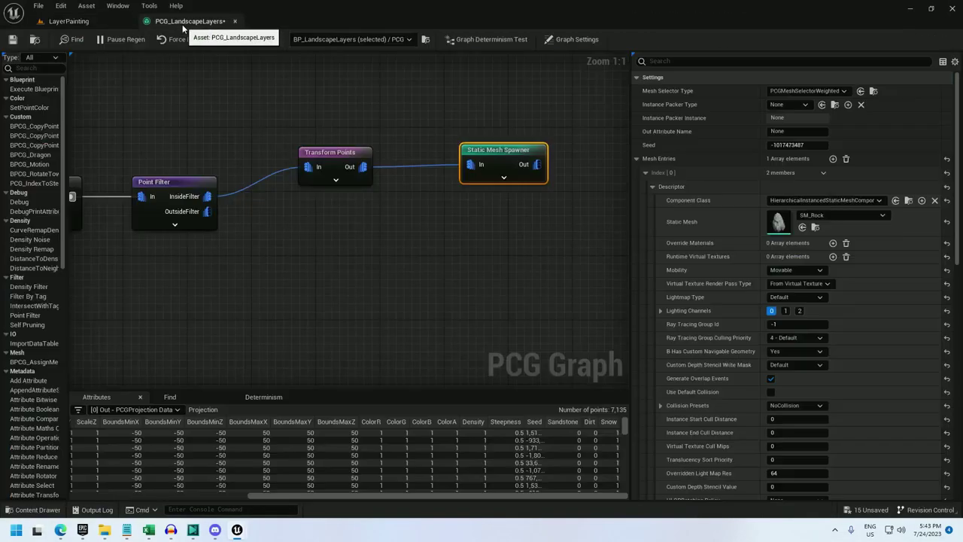
{"action": "scroll", "coordinate": [216, 151], "scroll_direction": "up", "scroll_amount": 2}
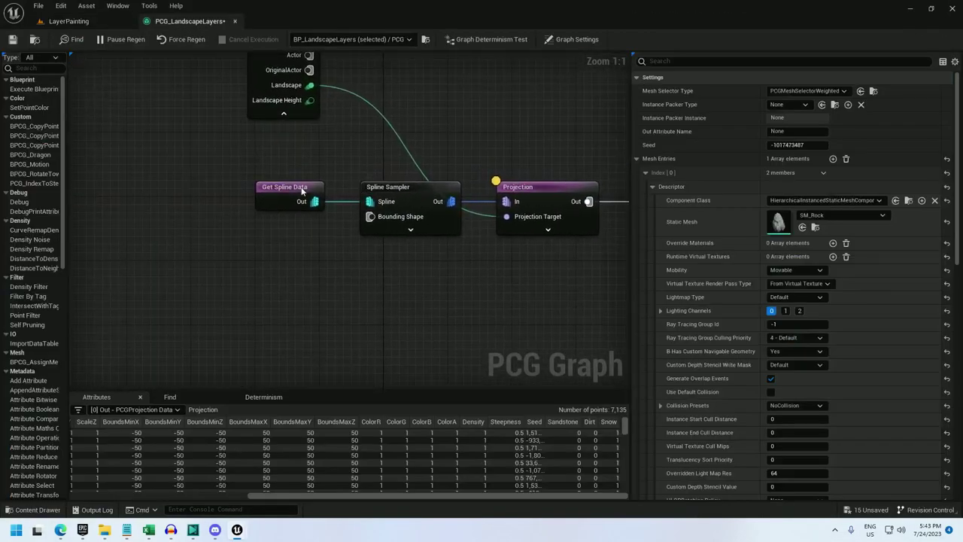
{"action": "left_click", "coordinate": [402, 188]}
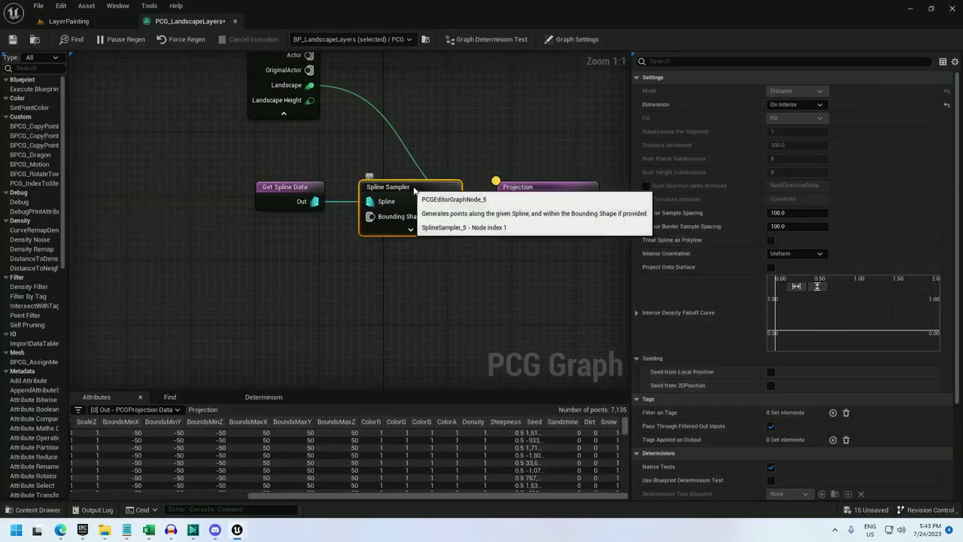
{"action": "left_click", "coordinate": [791, 212]}
{"action": "key", "text": "Return"}
{"action": "right_click_drag", "start_coordinate": [572, 150], "coordinate": [213, 170]}
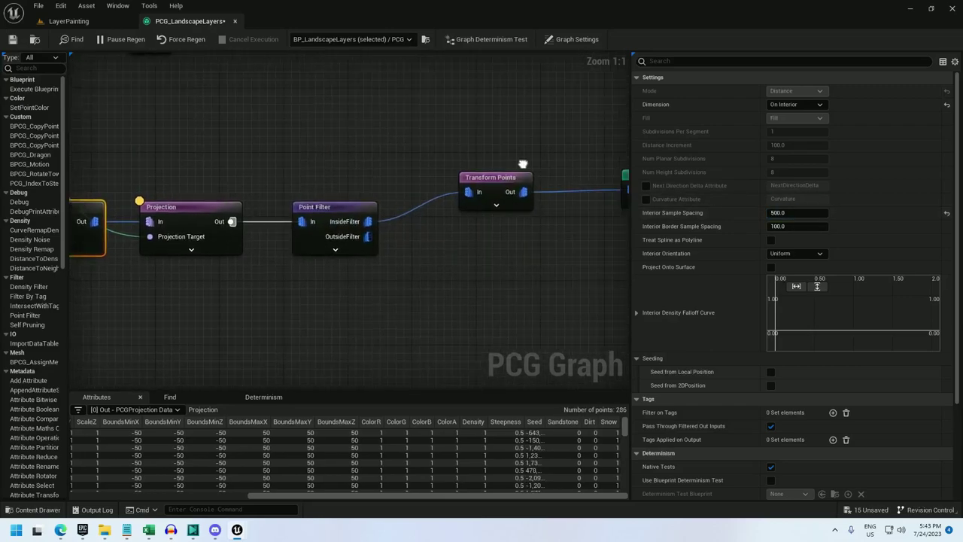
{"action": "right_click_drag", "start_coordinate": [612, 166], "coordinate": [209, 191]}
{"action": "left_click", "coordinate": [83, 22]}
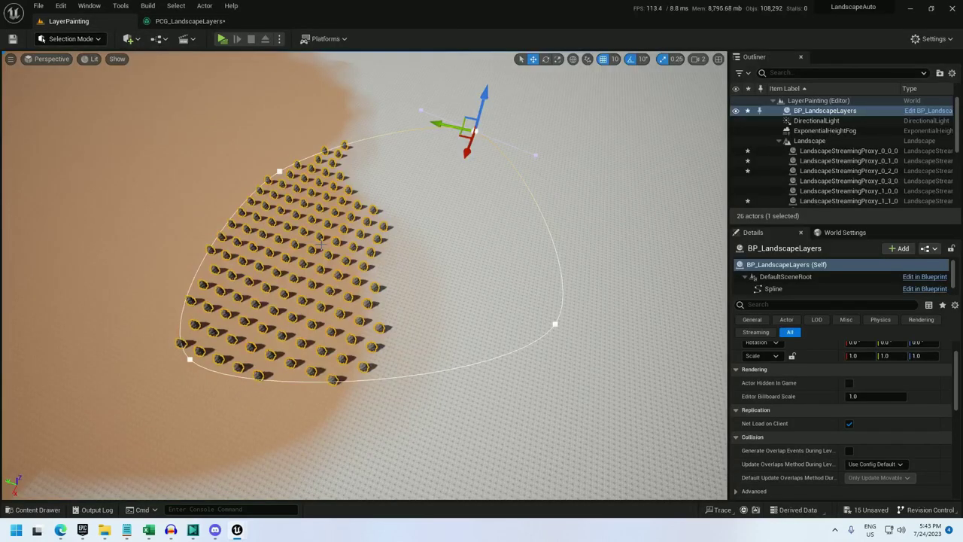
Duplicate the Sandstone Point Filter below the original and connect the original's OutsideFilter output to the copy's In
{"action": "left_click", "coordinate": [179, 22]}
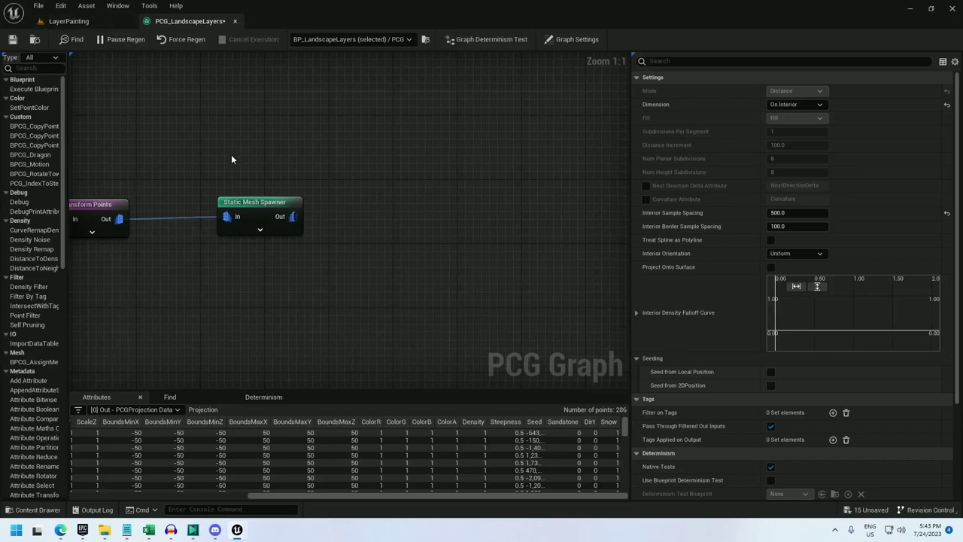
{"action": "right_click_drag", "start_coordinate": [233, 157], "coordinate": [331, 136]}
{"action": "right_click_drag", "start_coordinate": [271, 284], "coordinate": [271, 219]}
{"action": "left_click", "coordinate": [272, 186]}
{"action": "key", "text": "ctrl+c"}
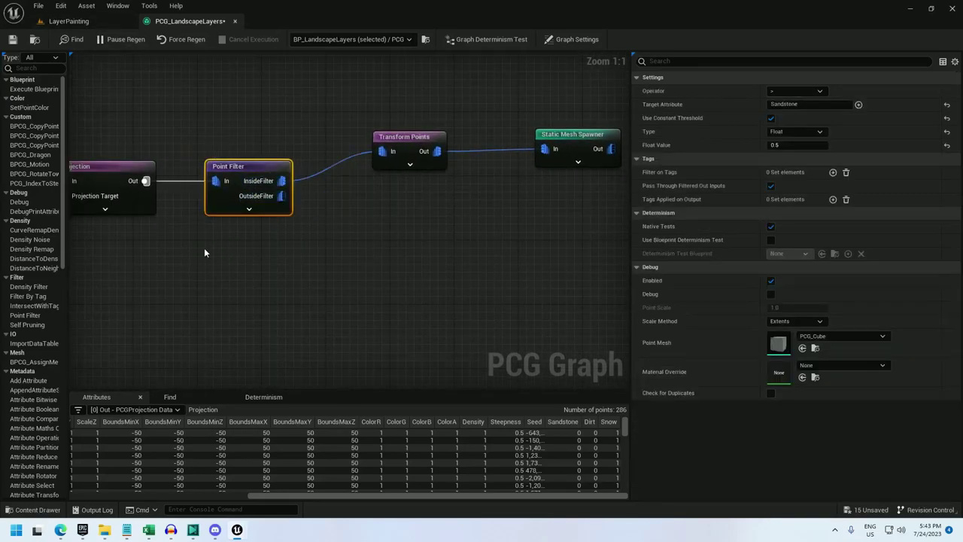
{"action": "key", "text": "ctrl+v"}
{"action": "left_click_drag", "start_coordinate": [252, 255], "coordinate": [243, 239]}
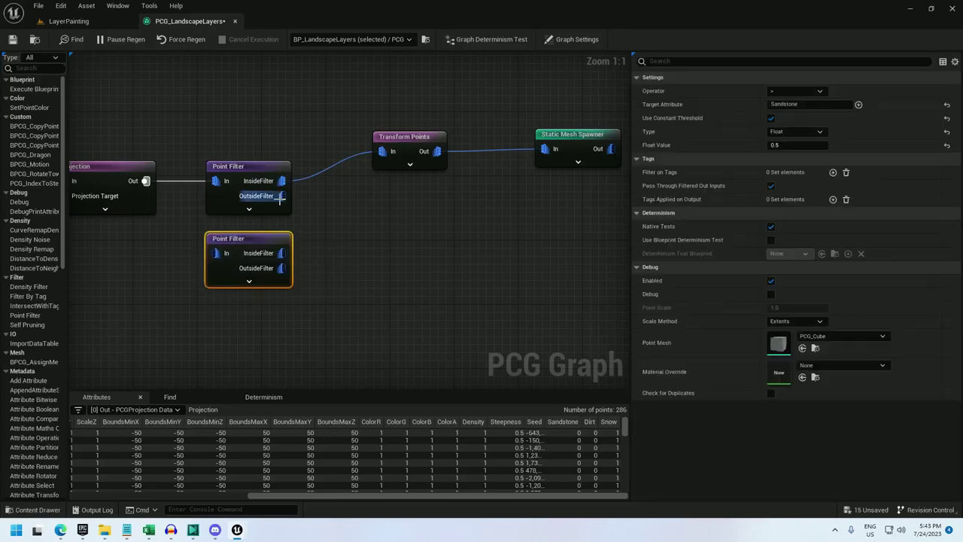
{"action": "left_click_drag", "start_coordinate": [282, 196], "coordinate": [215, 255]}
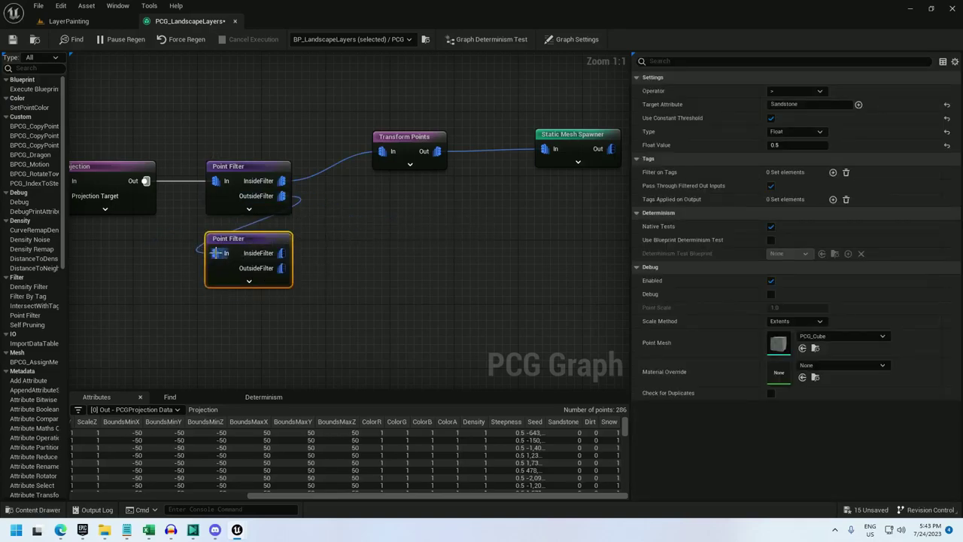
{"action": "left_click", "coordinate": [260, 189]}
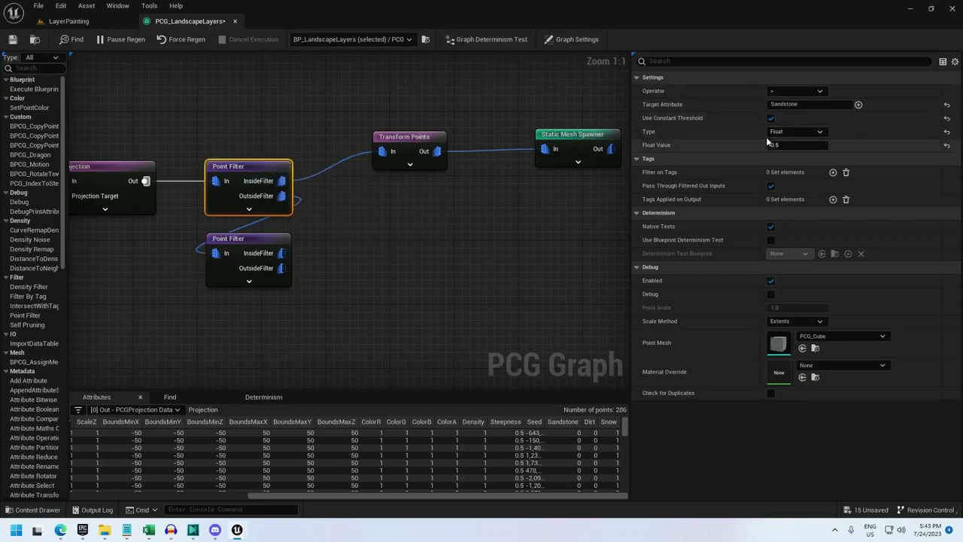
Set the duplicated lower Point Filter's Target Attribute to Snow
{"action": "left_click", "coordinate": [263, 248]}
{"action": "right_click_drag", "start_coordinate": [326, 265], "coordinate": [336, 229]}
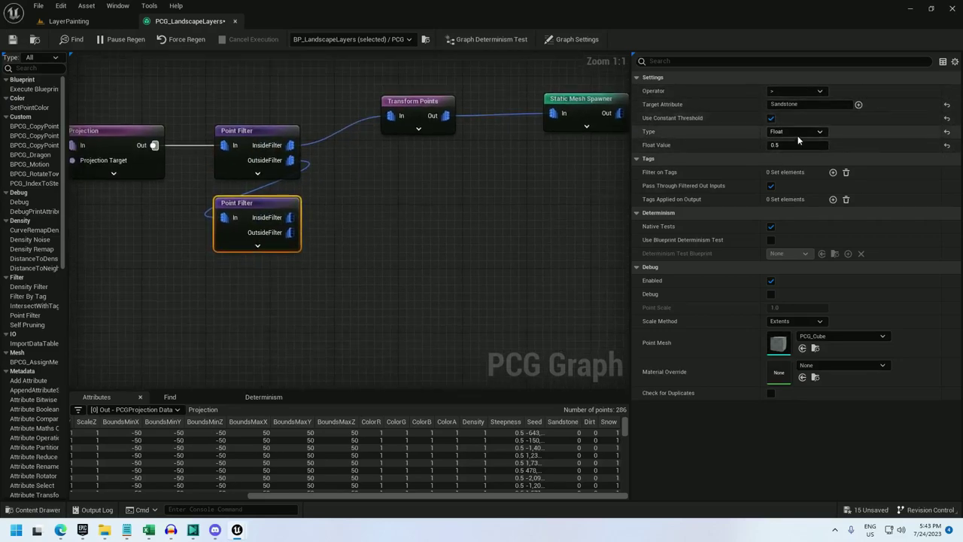
{"action": "left_click", "coordinate": [787, 104]}
{"action": "type", "text": "Snow"}
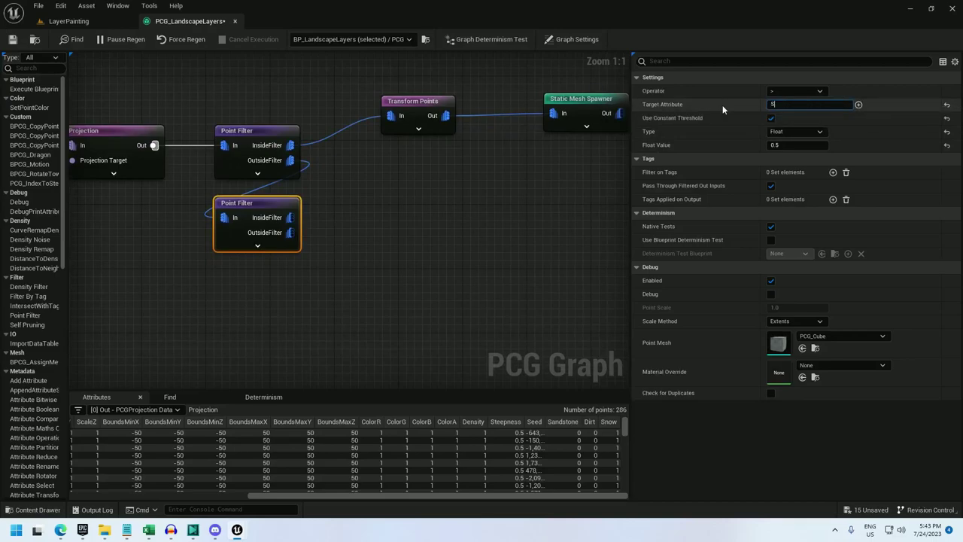
{"action": "left_click", "coordinate": [349, 247]}
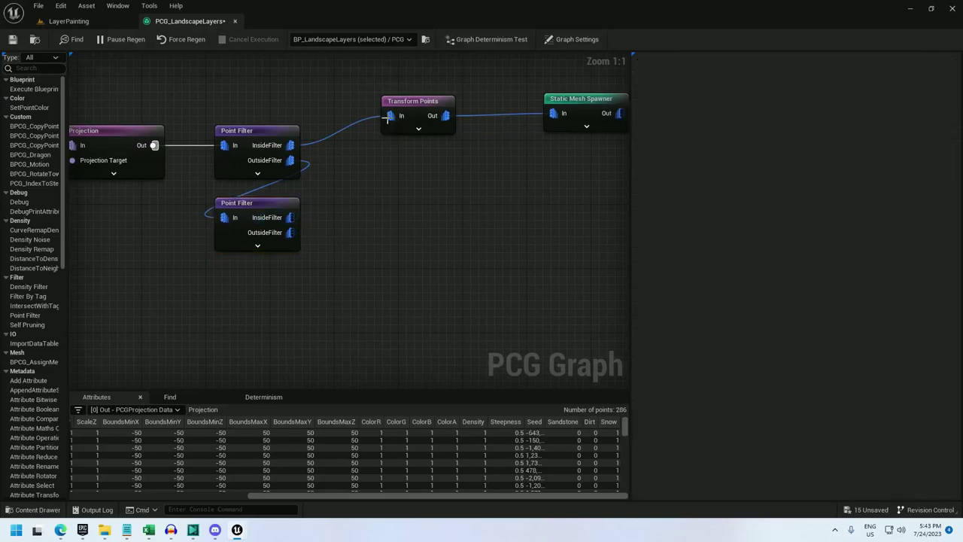
Duplicate the Transform Points and Static Mesh Spawner pair and feed the copy from the Snow filter's InsideFilter output
{"action": "left_click_drag", "start_coordinate": [385, 160], "coordinate": [629, 90]}
{"action": "key", "text": "ctrl+c"}
{"action": "key", "text": "ctrl+v"}
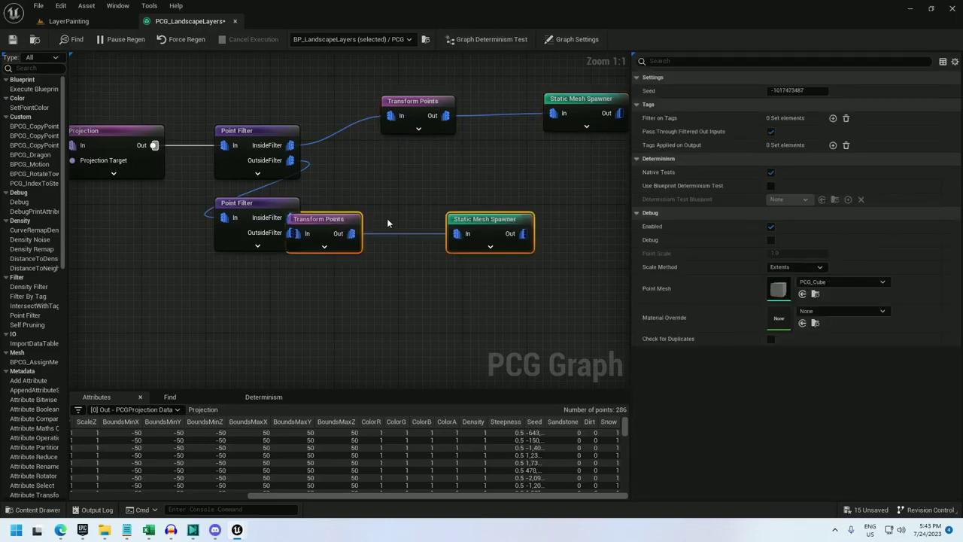
{"action": "left_click_drag", "start_coordinate": [409, 204], "coordinate": [426, 196]}
{"action": "left_click_drag", "start_coordinate": [372, 210], "coordinate": [285, 220]}
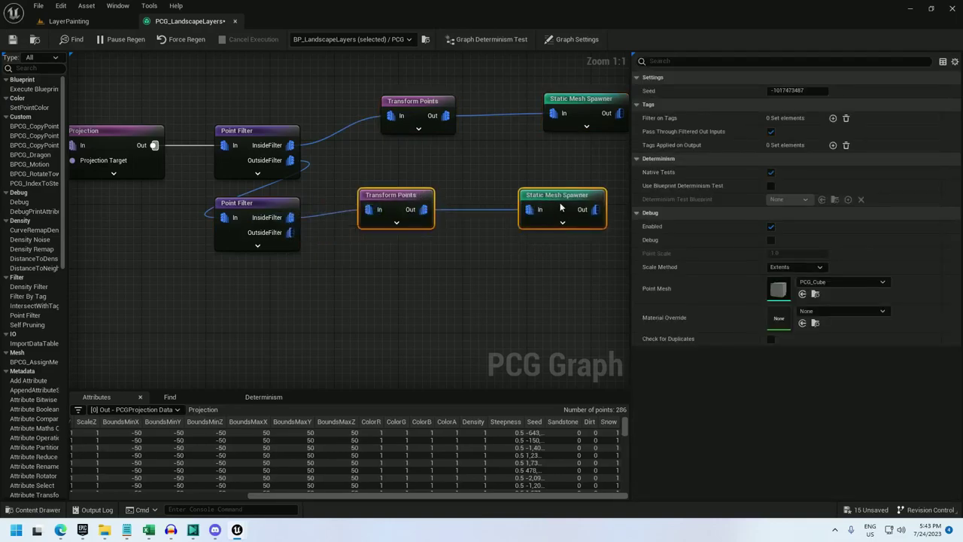
Set the Snow branch spawner's Static Mesh to S_Roman_Statue_tgvfdb2fa_lod3 and check the spawned meshes in the LayerPainting level
{"action": "left_click", "coordinate": [561, 207]}
{"action": "left_click", "coordinate": [821, 215]}
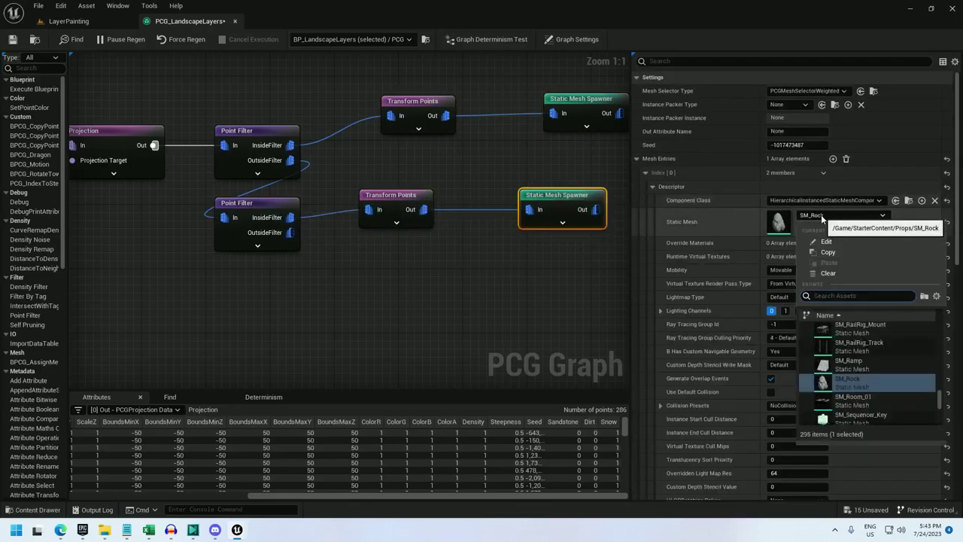
{"action": "type", "text": "roman"}
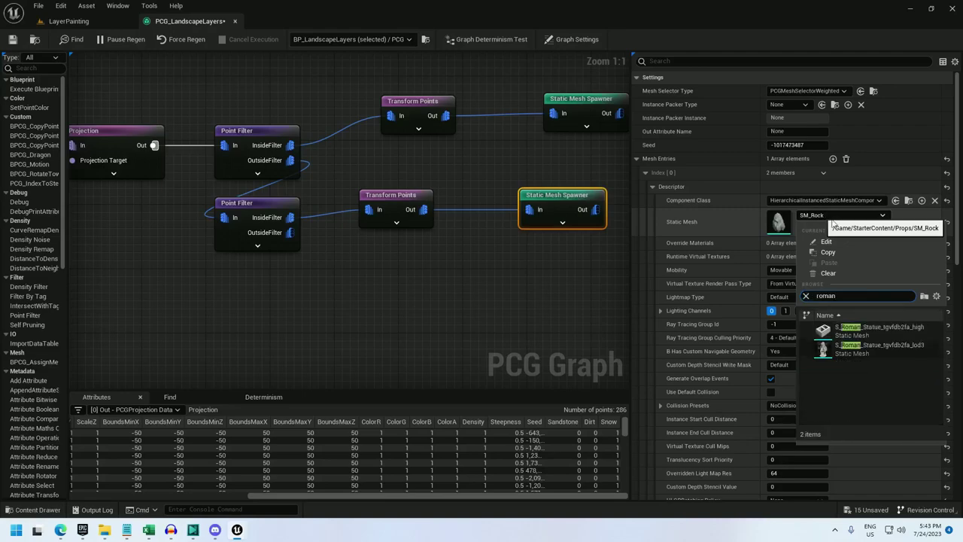
{"action": "left_click", "coordinate": [873, 349]}
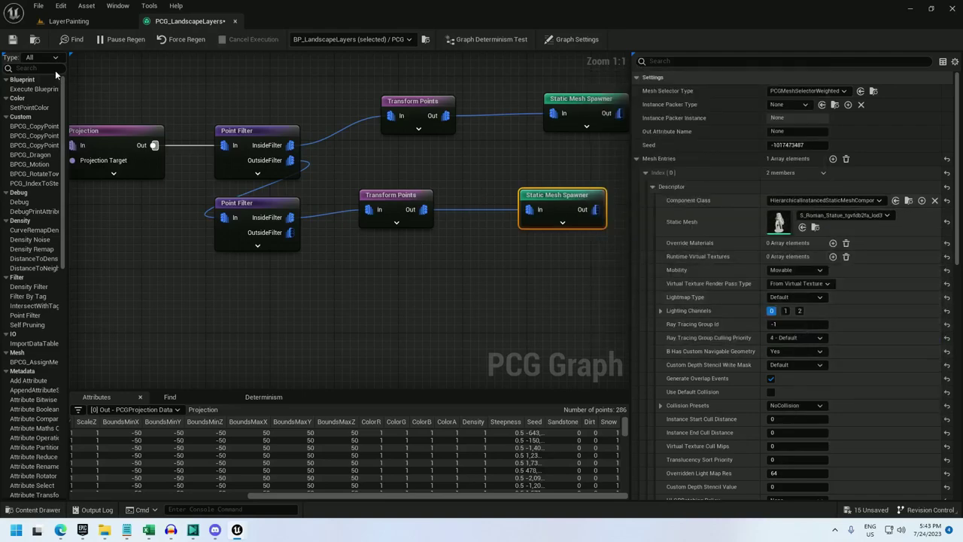
{"action": "left_click", "coordinate": [69, 21]}
{"action": "key", "text": "w"}
{"action": "mouse_move", "coordinate": [354, 220]}
{"action": "right_mouse_down"}
{"action": "mouse_move", "coordinate": [328, 218]}
{"action": "mouse_move", "coordinate": [339, 229]}
{"action": "right_mouse_up"}
{"action": "key", "text": "w"}
{"action": "key", "text": "s"}
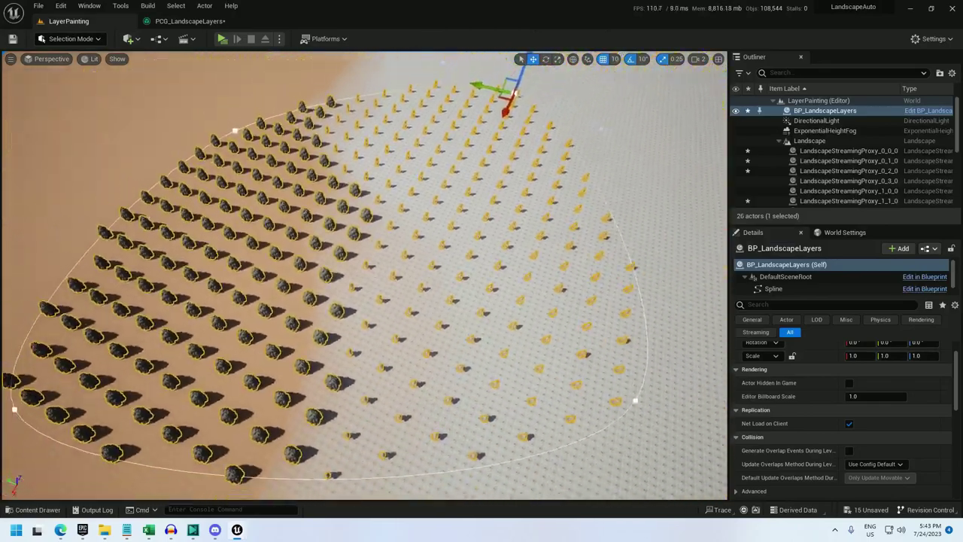
{"action": "scroll", "coordinate": [179, 115], "scroll_direction": "down", "scroll_amount": 3}
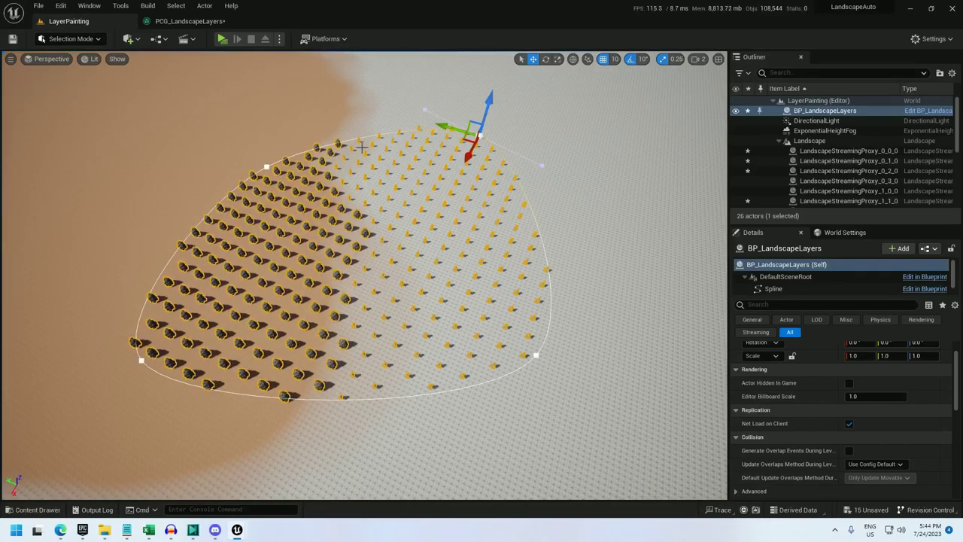
Move the rock branch's Transform Points, Static Mesh Spawner and Sandstone Point Filter up in the PCG graph to make room
{"action": "left_click", "coordinate": [188, 21]}
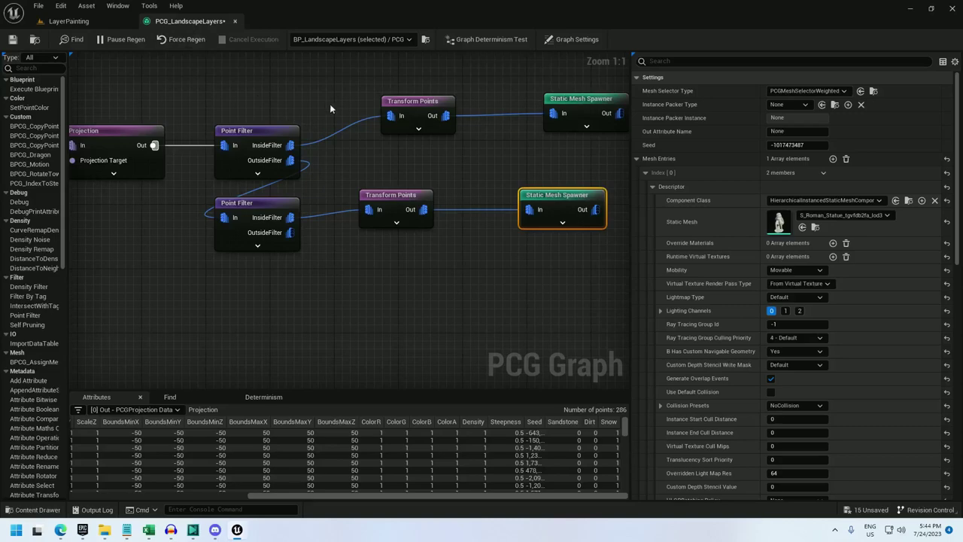
{"action": "right_click_drag", "start_coordinate": [330, 104], "coordinate": [254, 182]}
{"action": "left_click_drag", "start_coordinate": [319, 226], "coordinate": [536, 158]}
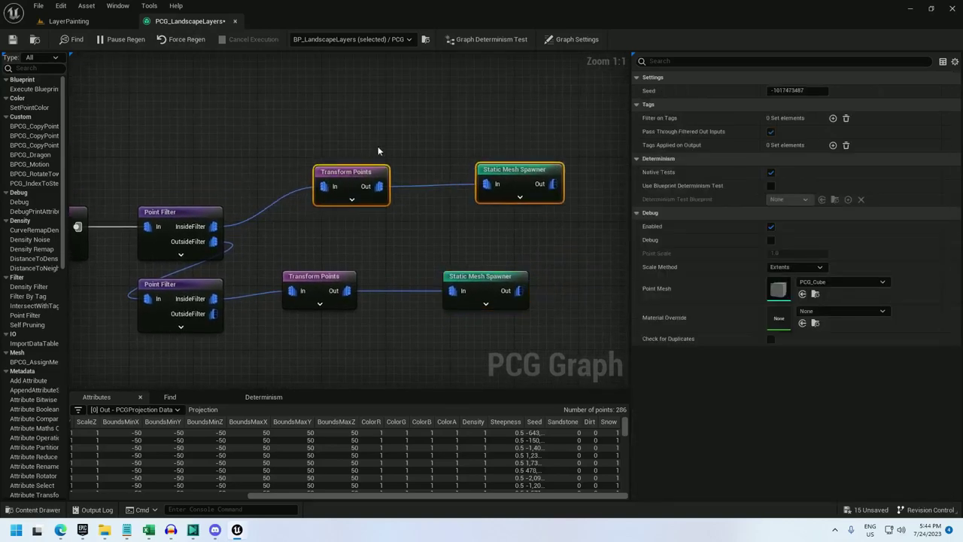
{"action": "left_click_drag", "start_coordinate": [346, 189], "coordinate": [413, 122]}
{"action": "left_click_drag", "start_coordinate": [189, 215], "coordinate": [188, 152]}
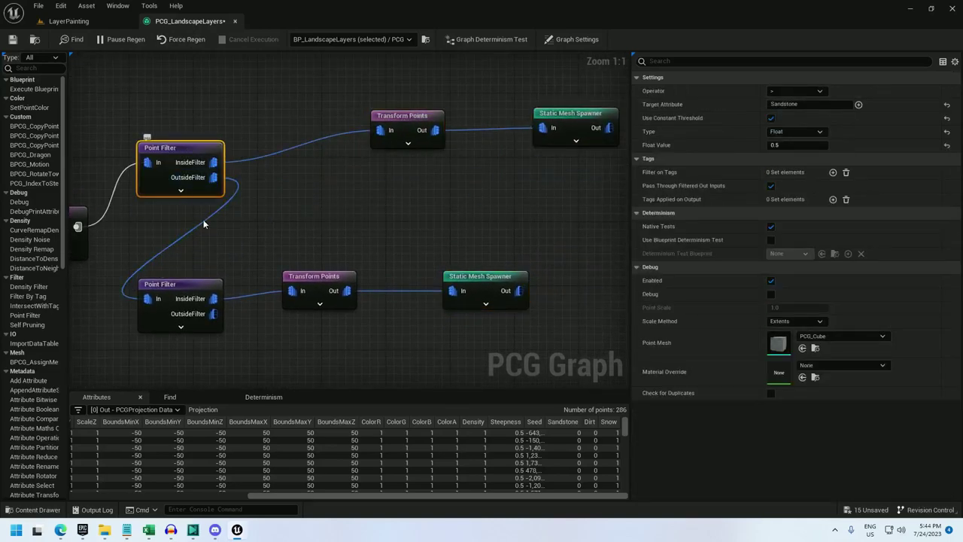
Duplicate the Snow Point Filter beside the Sandstone filter and set the copy's Float Value to 0.0
{"action": "left_click", "coordinate": [185, 287]}
{"action": "key", "text": "ctrl+c"}
{"action": "key", "text": "ctrl+v"}
{"action": "left_click", "coordinate": [190, 156]}
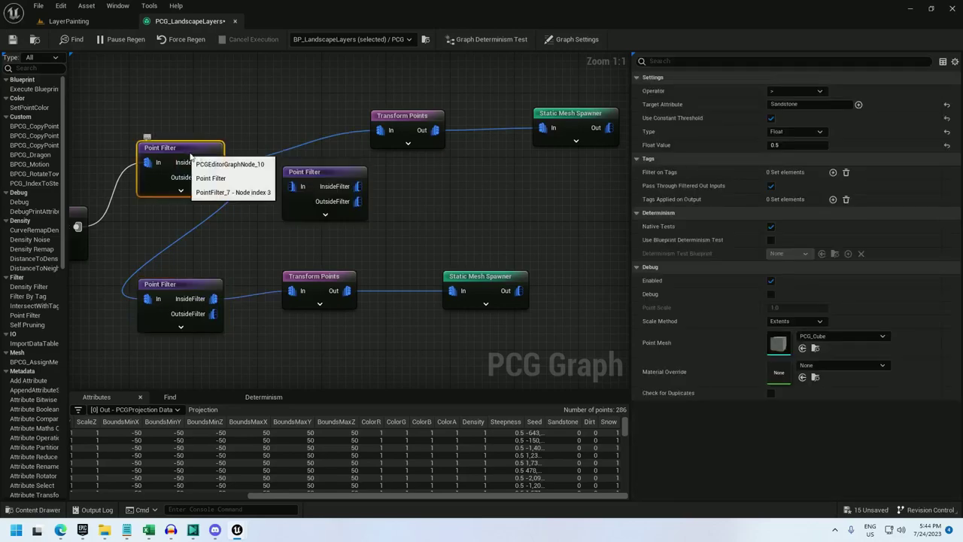
{"action": "left_click", "coordinate": [320, 186]}
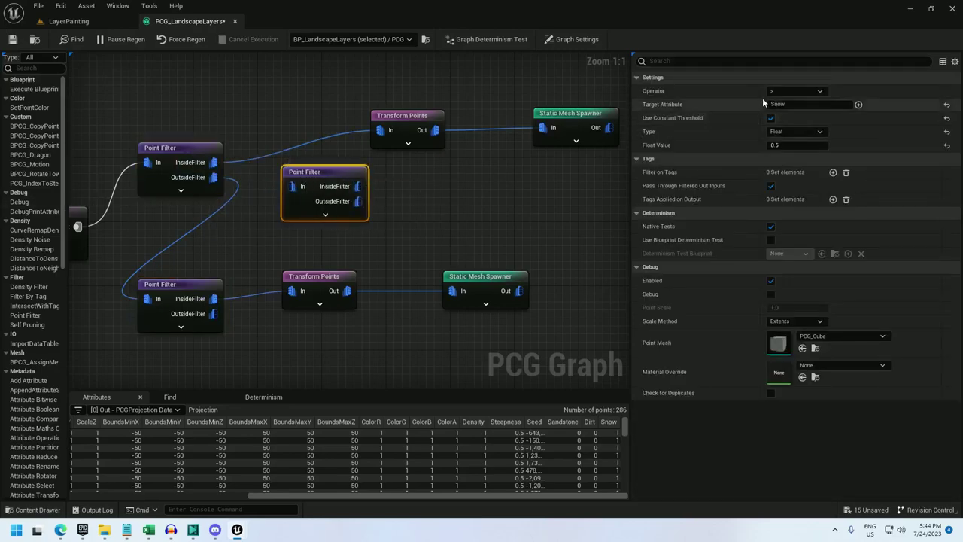
{"action": "left_click", "coordinate": [783, 144]}
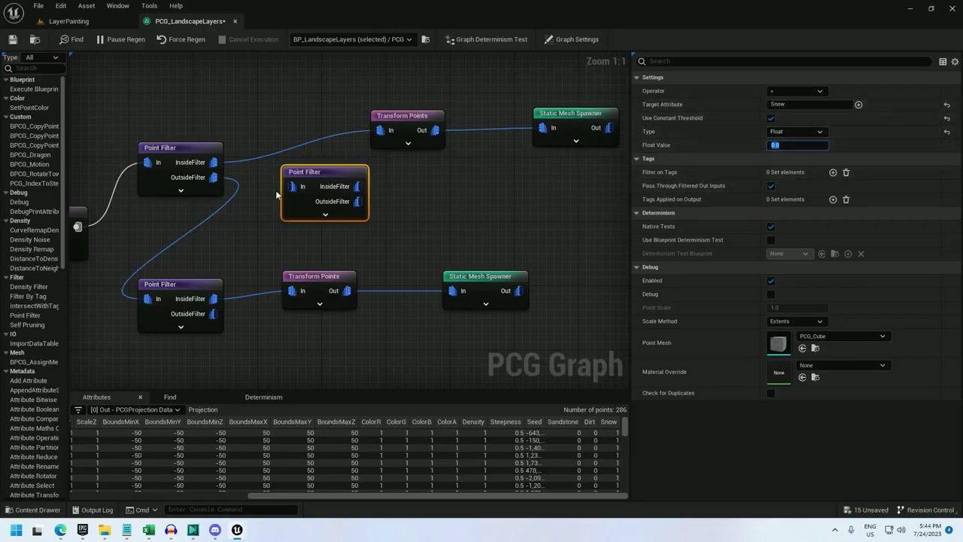
Connect the Sandstone filter's InsideFilter to the new Snow filter, feed its OutsideFilter output solely to the rock branch, and check the level
{"action": "left_click_drag", "start_coordinate": [292, 186], "coordinate": [216, 161]}
{"action": "left_click", "coordinate": [346, 134], "text": "alt"}
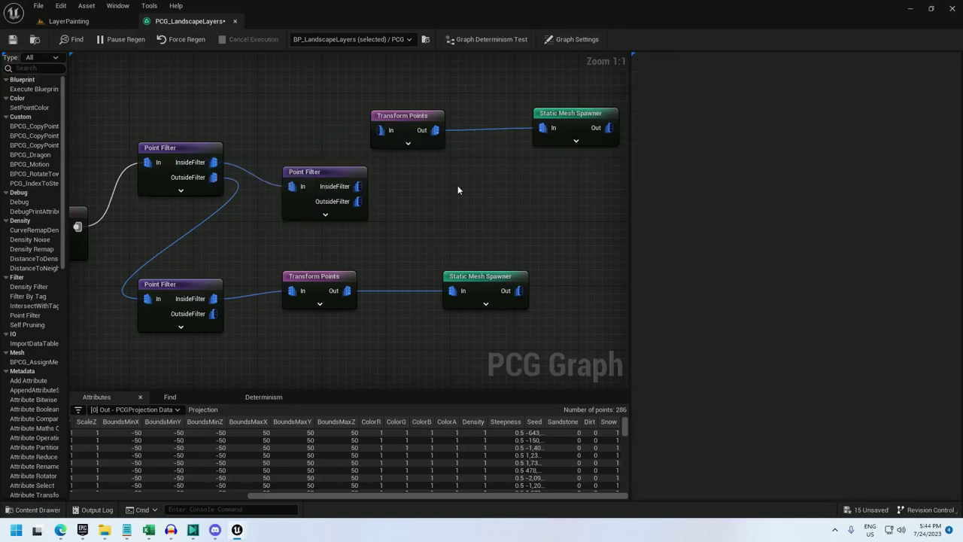
{"action": "left_click_drag", "start_coordinate": [354, 183], "coordinate": [330, 158]}
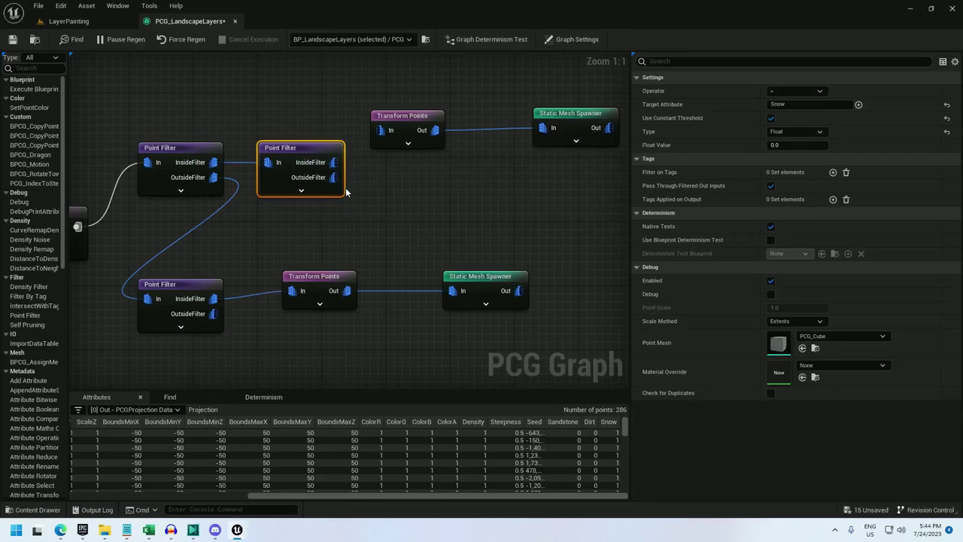
{"action": "left_click_drag", "start_coordinate": [377, 133], "coordinate": [379, 131]}
{"action": "left_click_drag", "start_coordinate": [432, 177], "coordinate": [557, 101]}
{"action": "left_click_drag", "start_coordinate": [570, 122], "coordinate": [567, 172]}
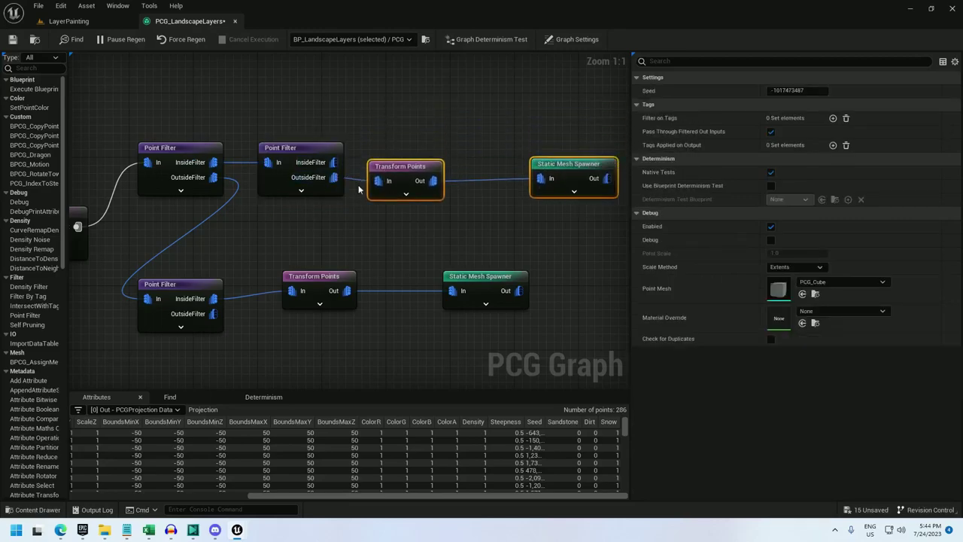
{"action": "left_click", "coordinate": [595, 167]}
{"action": "left_click", "coordinate": [114, 24]}
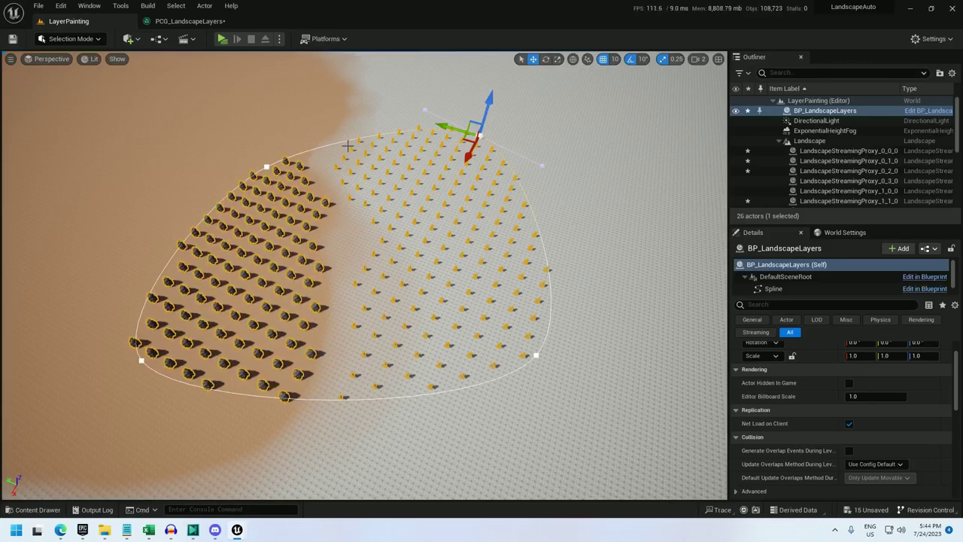
Duplicate the Transform Points and Static Mesh Spawner pair above the rock branch and feed it from the second Snow filter's InsideFilter output
{"action": "left_click", "coordinate": [188, 21]}
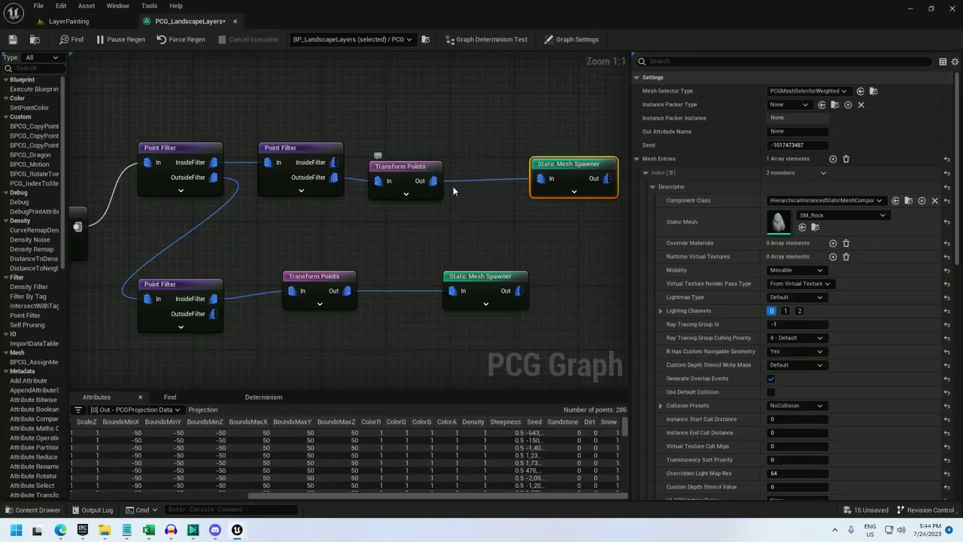
{"action": "left_click_drag", "start_coordinate": [440, 209], "coordinate": [543, 127]}
{"action": "left_click", "coordinate": [389, 109]}
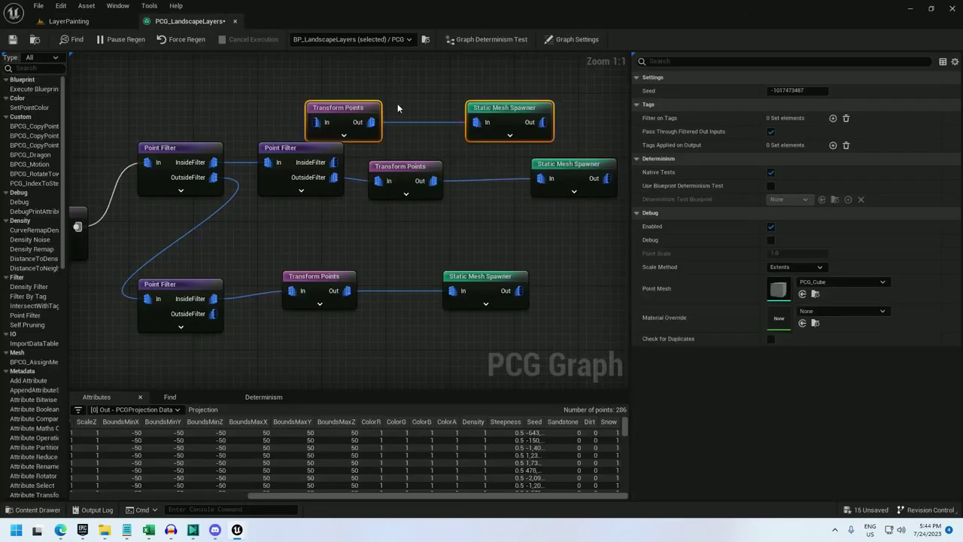
{"action": "left_click_drag", "start_coordinate": [376, 106], "coordinate": [448, 89]}
{"action": "left_click_drag", "start_coordinate": [388, 106], "coordinate": [334, 163]}
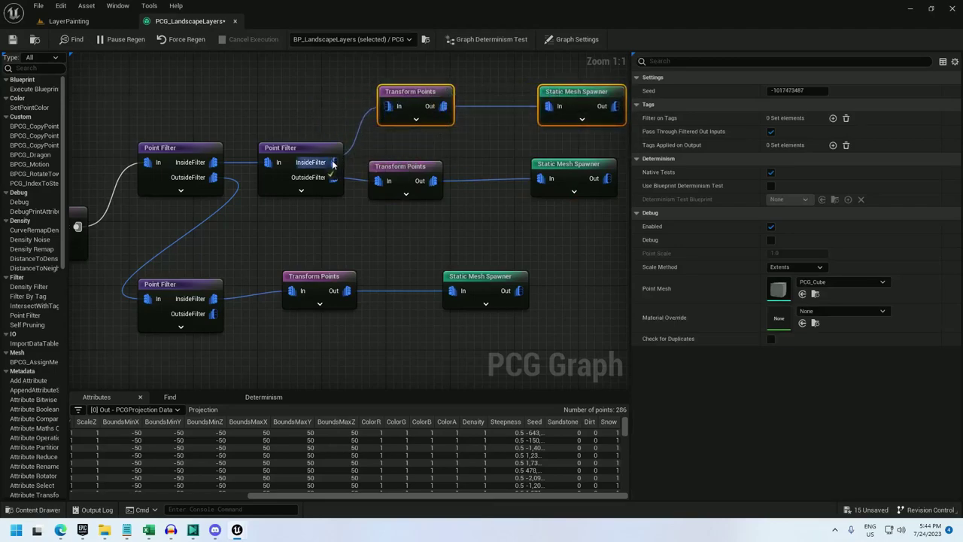
{"action": "right_click_drag", "start_coordinate": [465, 139], "coordinate": [374, 174]}
{"action": "left_click_drag", "start_coordinate": [330, 130], "coordinate": [322, 130]}
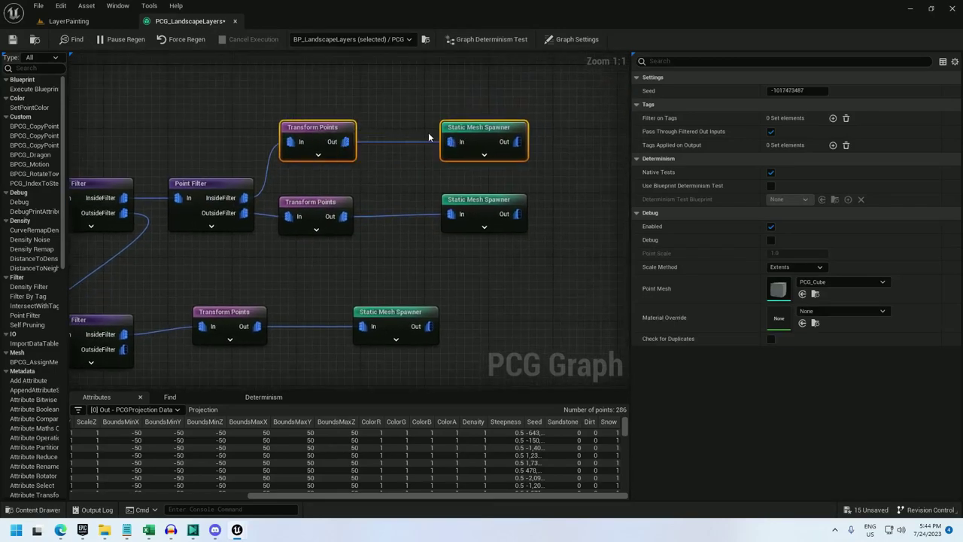
Turn off Uniform Scale on the new Transform Points and set Scale Min to 0.2, 0.2, 2.0 and Scale Max to 0.4, 0.4, 4.0
{"action": "left_click", "coordinate": [325, 131]}
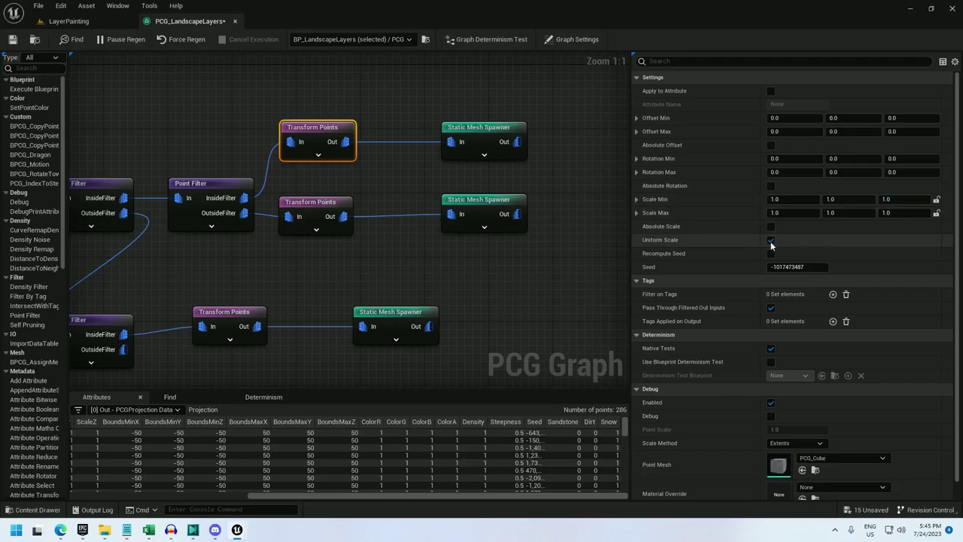
{"action": "left_click", "coordinate": [771, 241]}
{"action": "left_click", "coordinate": [785, 200]}
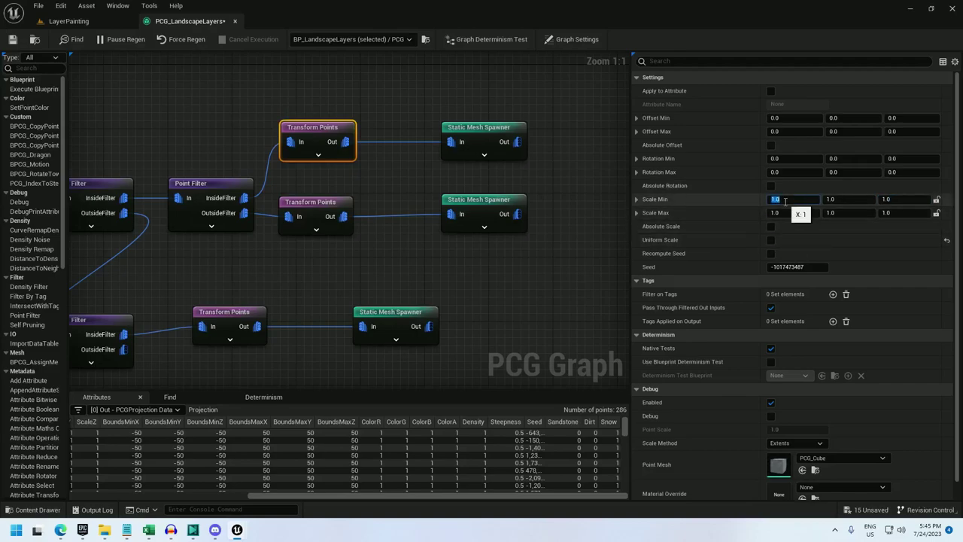
{"action": "type", "text": "0.2"}
{"action": "key", "text": "Return"}
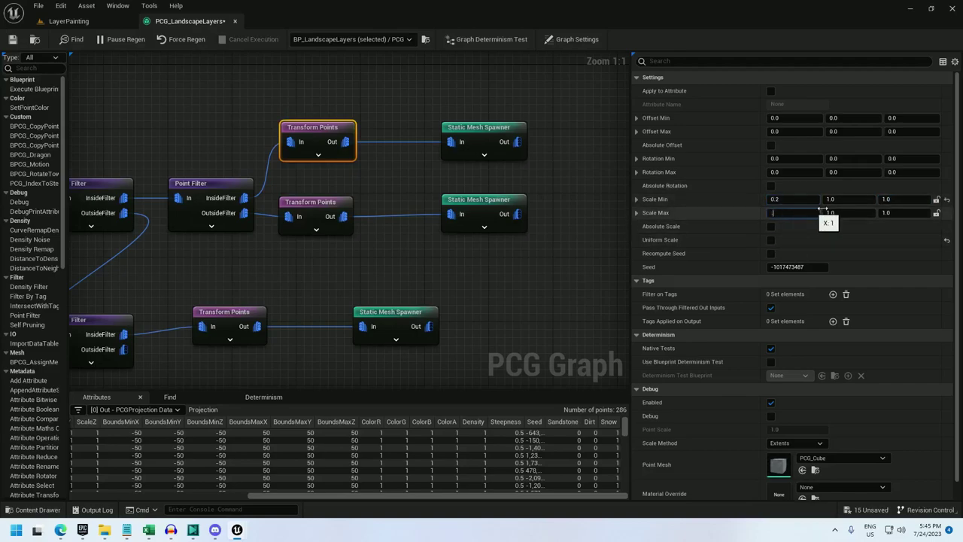
{"action": "type", "text": "0.4"}
{"action": "key", "text": "Return"}
{"action": "left_click", "coordinate": [830, 199]}
{"action": "type", "text": "2"}
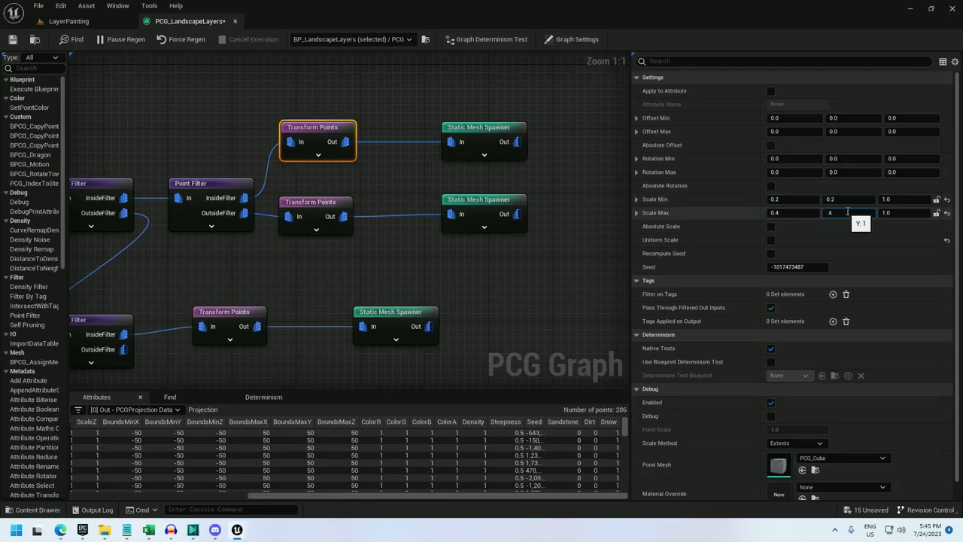
{"action": "left_click", "coordinate": [847, 212]}
{"action": "type", "text": ".4"}
{"action": "key", "text": "Return"}
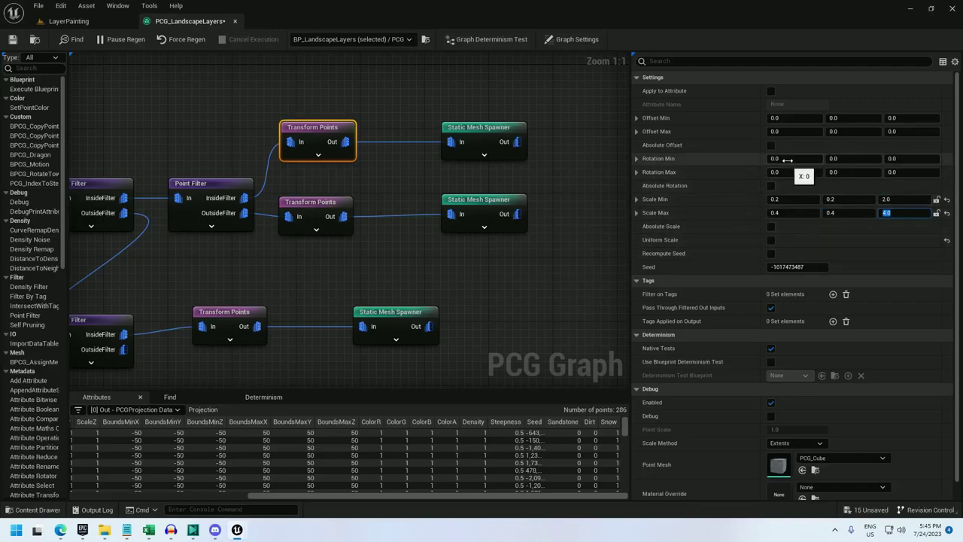
Set the new Transform Points' Rotation Min X and Y to -45 and its Rotation Max to 45, 45, 360
{"action": "type", "text": "-45"}
{"action": "left_click", "coordinate": [776, 172]}
{"action": "type", "text": "45"}
{"action": "left_click", "coordinate": [851, 159]}
{"action": "type", "text": "-45"}
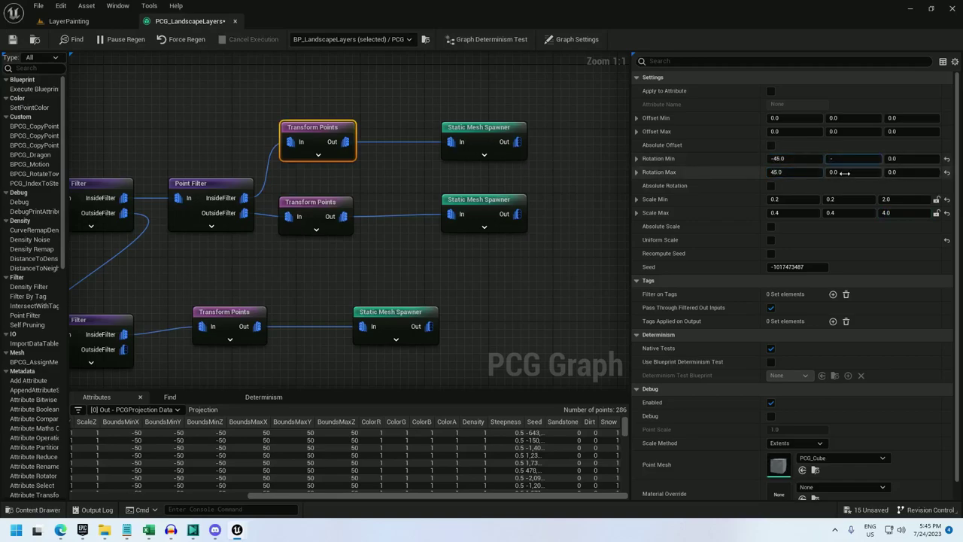
{"action": "left_click", "coordinate": [845, 172]}
{"action": "type", "text": "45.0"}
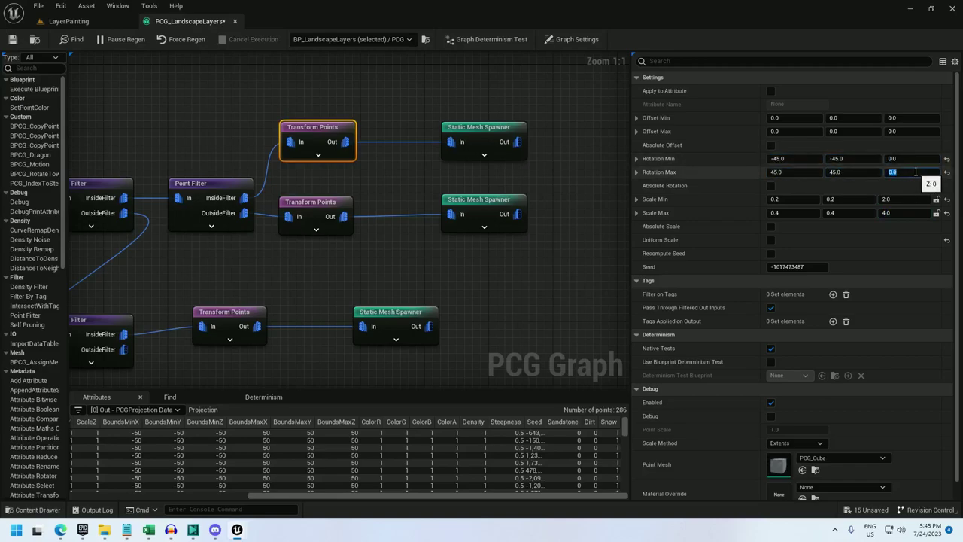
{"action": "left_click", "coordinate": [903, 171]}
{"action": "type", "text": "360"}
{"action": "key", "text": "Return"}
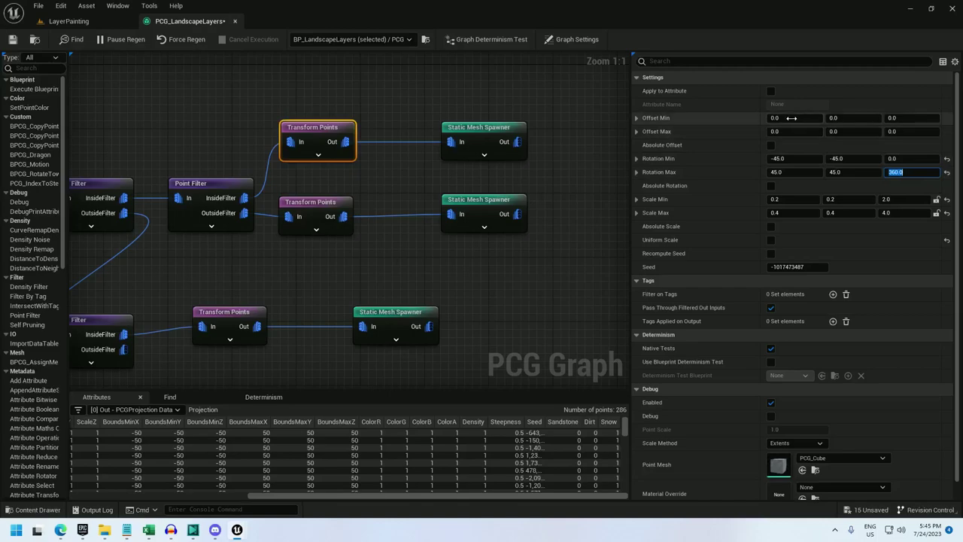
Set Offset Min X and Y to -10 and Offset Max X and Y to 10, and check the transformed meshes in the level
{"action": "type", "text": "-10"}
{"action": "left_click", "coordinate": [795, 131]}
{"action": "type", "text": "10"}
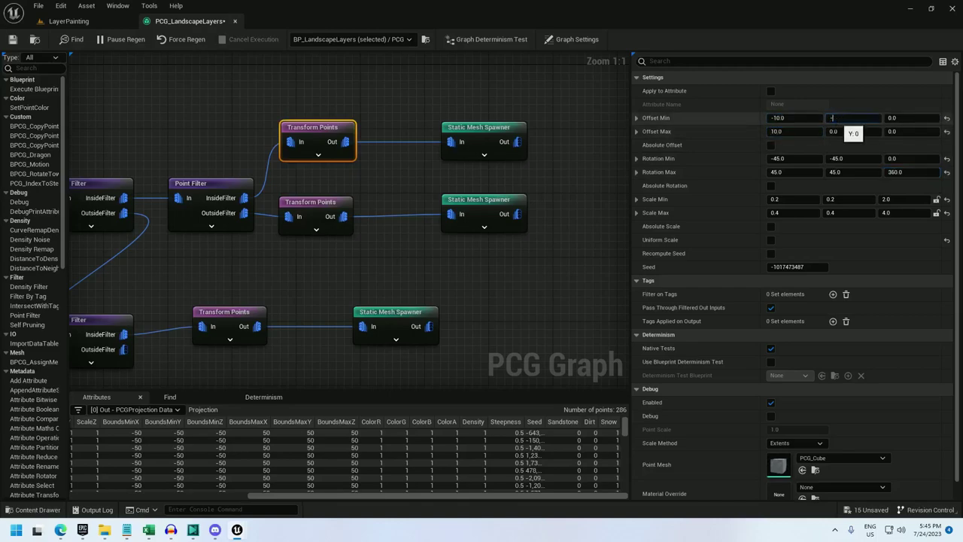
{"action": "type", "text": "10"}
{"action": "left_click", "coordinate": [835, 131]}
{"action": "type", "text": "10"}
{"action": "key", "text": "Return"}
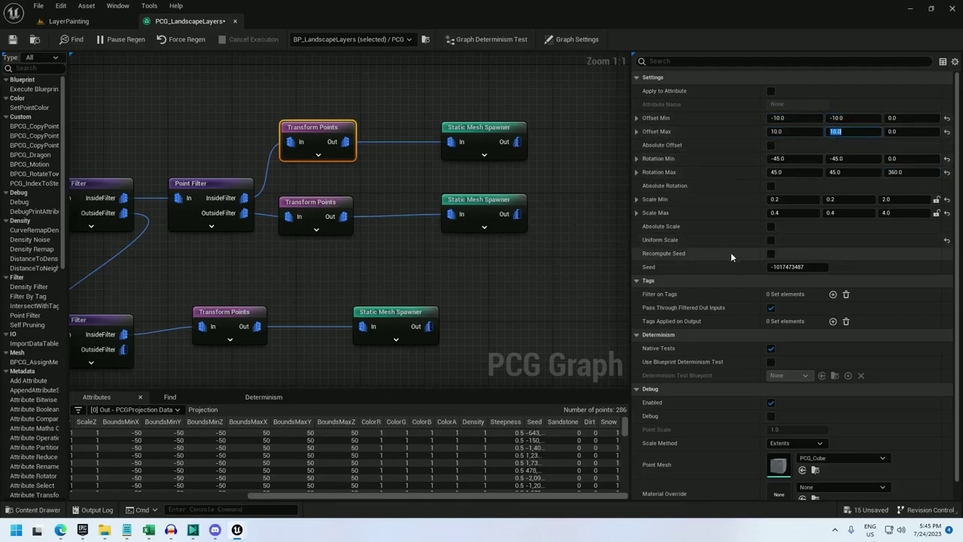
{"action": "left_click", "coordinate": [73, 23]}
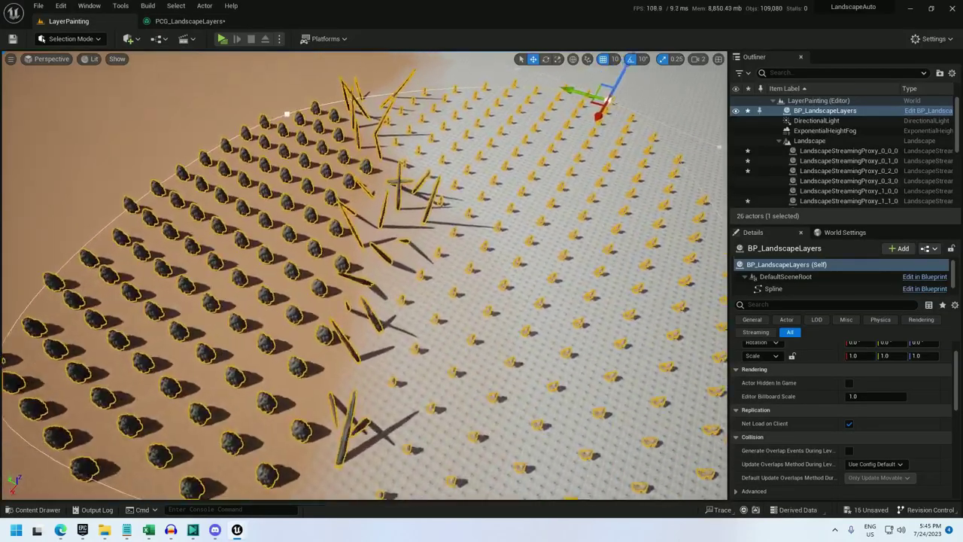
Paint a broad strip of the Dirt layer across the sandstone and snow areas inside the BP_LandscapeLayers spline
{"action": "right_click_drag", "start_coordinate": [364, 275], "coordinate": [359, 295]}
{"action": "key", "text": "s"}
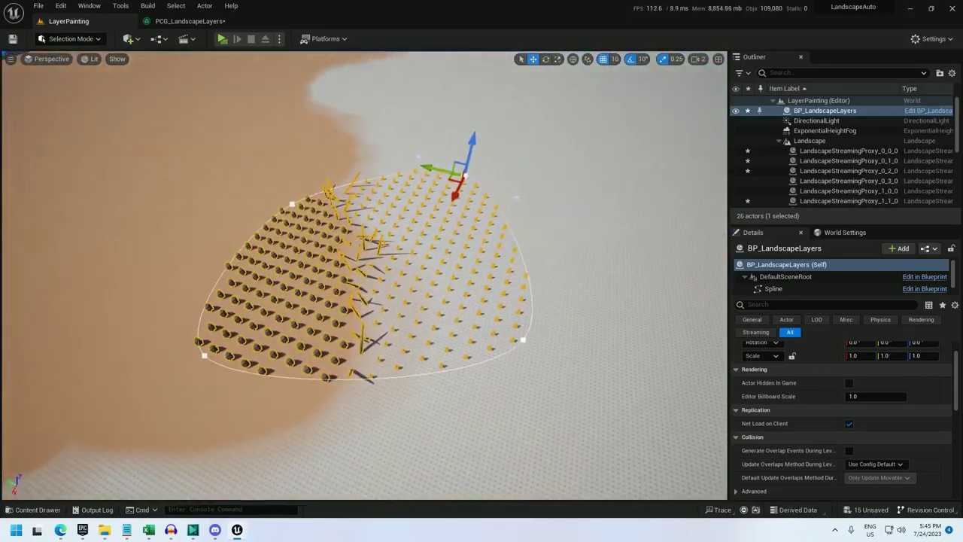
{"action": "left_click", "coordinate": [191, 21]}
{"action": "right_click_drag", "start_coordinate": [306, 234], "coordinate": [417, 194]}
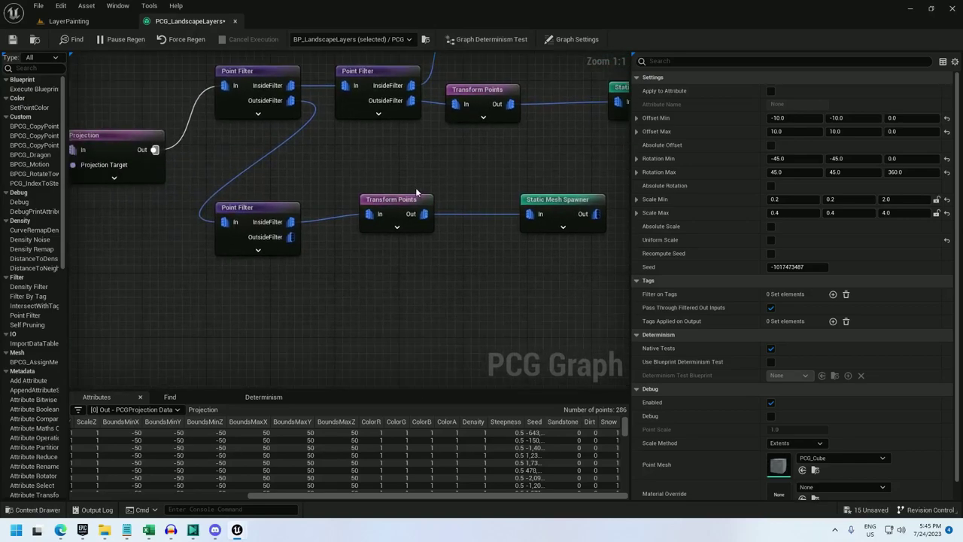
{"action": "left_click", "coordinate": [72, 21]}
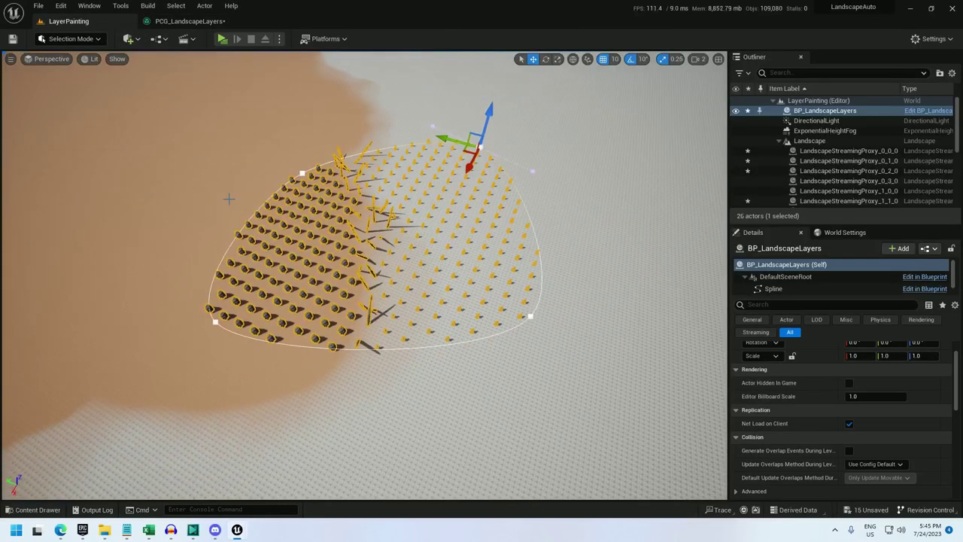
{"action": "key", "text": "shift+2"}
{"action": "mouse_move", "coordinate": [384, 280]}
{"action": "left_mouse_down"}
{"action": "mouse_move", "coordinate": [444, 256]}
{"action": "mouse_move", "coordinate": [603, 237]}
{"action": "left_mouse_up"}
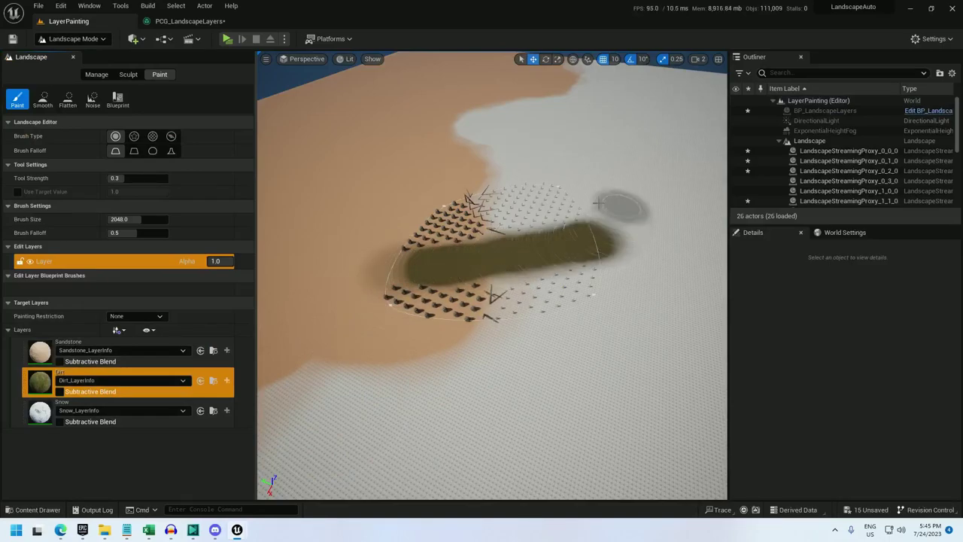
{"action": "mouse_move", "coordinate": [580, 206]}
{"action": "right_mouse_down"}
{"action": "mouse_move", "coordinate": [640, 207]}
{"action": "mouse_move", "coordinate": [562, 254]}
{"action": "right_mouse_up"}
{"action": "key", "text": "w"}
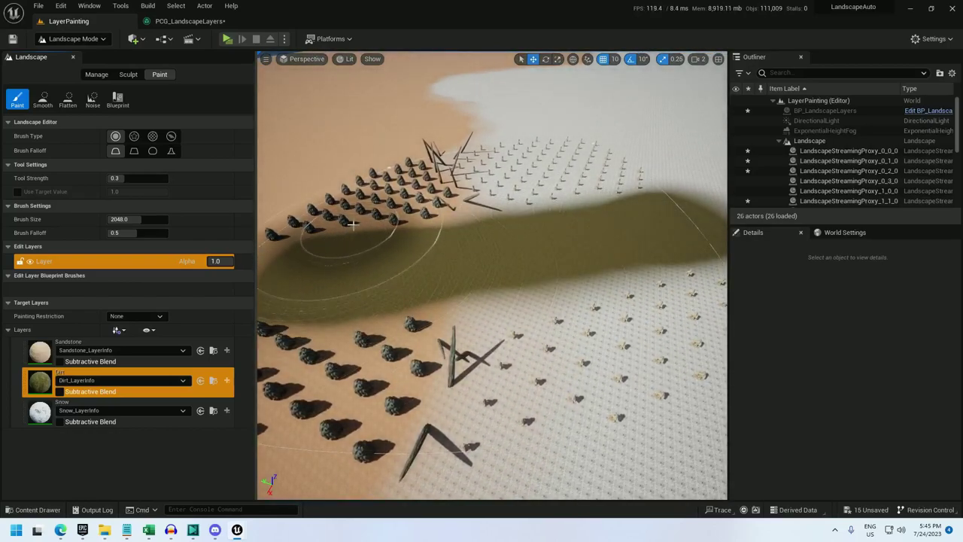
{"action": "mouse_move", "coordinate": [356, 222]}
{"action": "left_mouse_down"}
{"action": "mouse_move", "coordinate": [410, 240]}
{"action": "mouse_move", "coordinate": [495, 226]}
{"action": "mouse_move", "coordinate": [408, 277]}
{"action": "mouse_move", "coordinate": [522, 280]}
{"action": "left_mouse_up"}
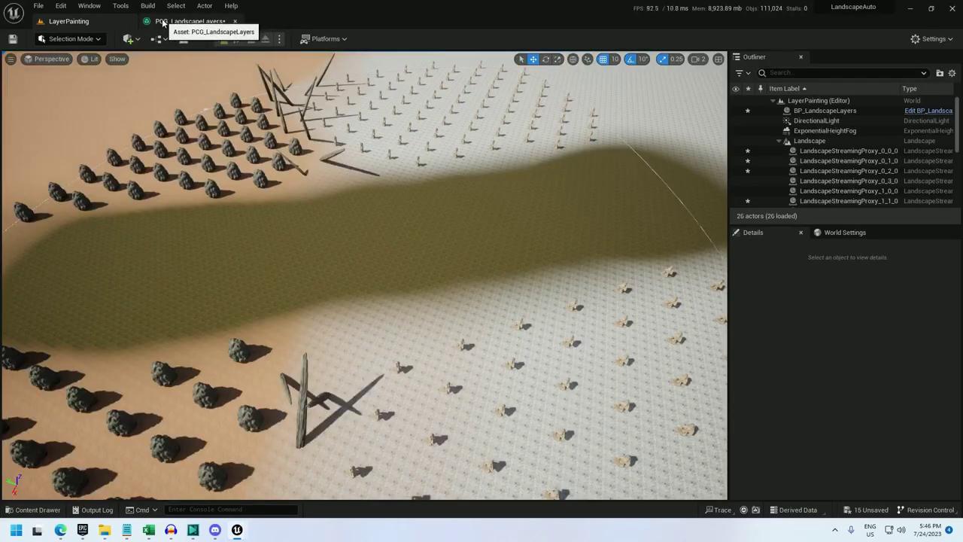
In the PCG graph, duplicate the lower-branch Snow Point Filter below itself and feed the copy from the original's OutsideFilter output
{"action": "left_click", "coordinate": [181, 21]}
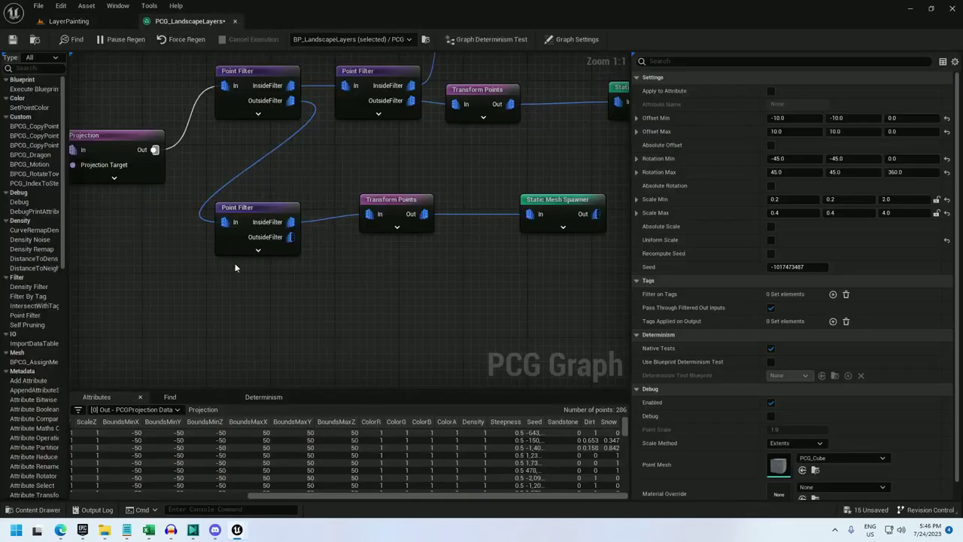
{"action": "left_click", "coordinate": [270, 218]}
{"action": "right_click_drag", "start_coordinate": [322, 288], "coordinate": [334, 210]}
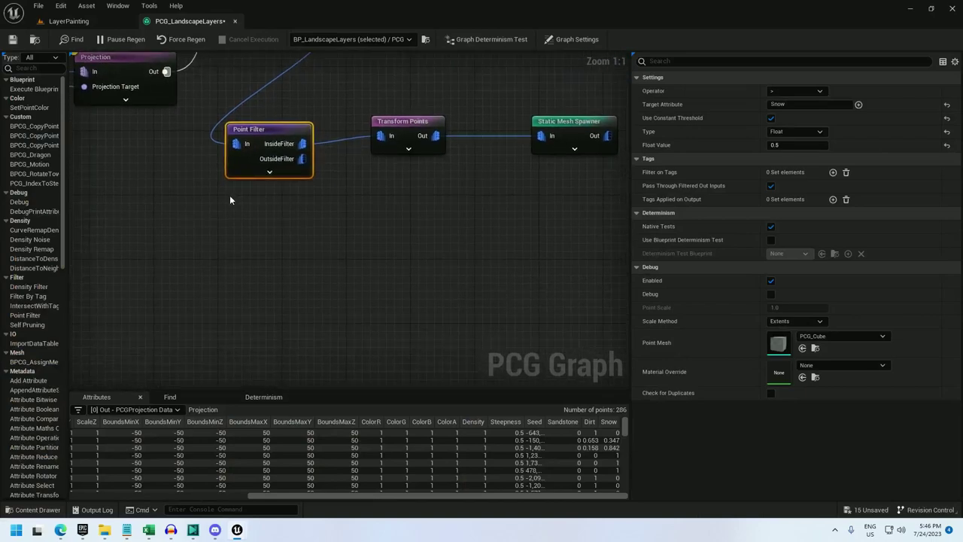
{"action": "key", "text": "ctrl+d"}
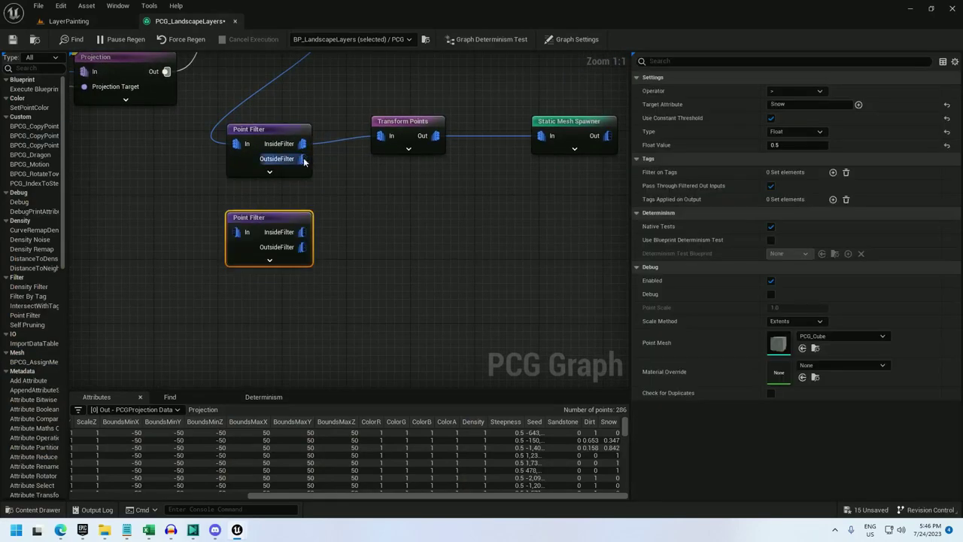
{"action": "left_click_drag", "start_coordinate": [303, 159], "coordinate": [238, 231]}
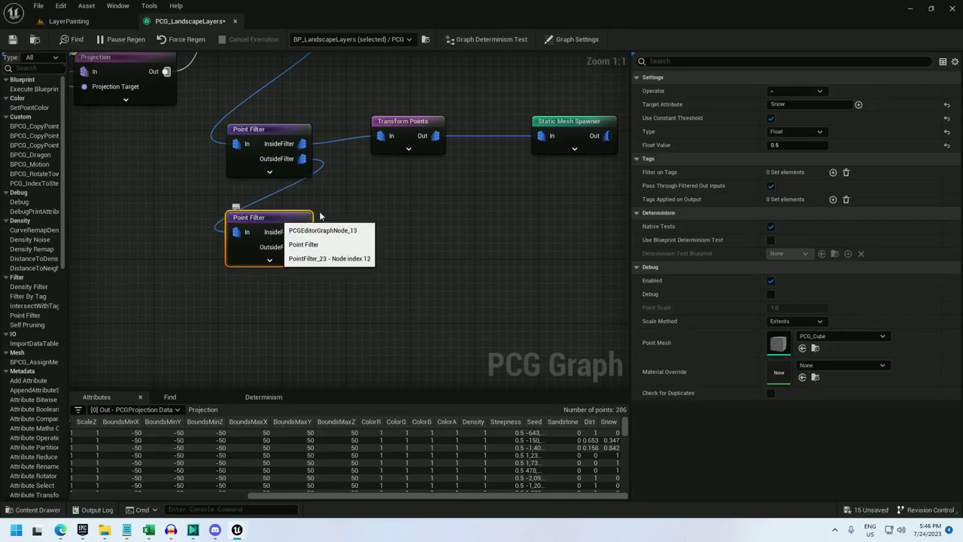
Set the duplicated filter's Target Attribute to Dirt and its Float Value to 0.0
{"action": "left_click", "coordinate": [769, 104]}
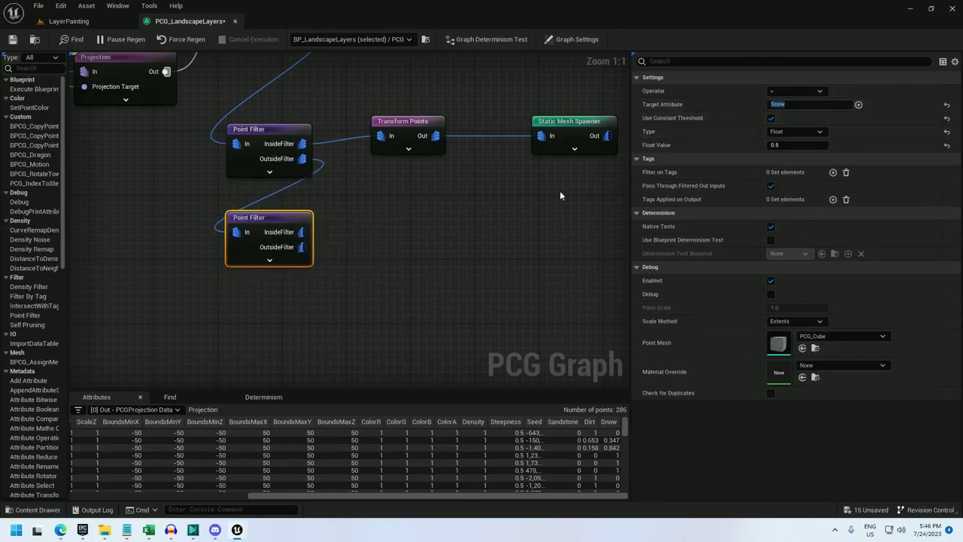
{"action": "left_click", "coordinate": [794, 107]}
{"action": "left_click_drag", "start_coordinate": [794, 106], "coordinate": [666, 118]}
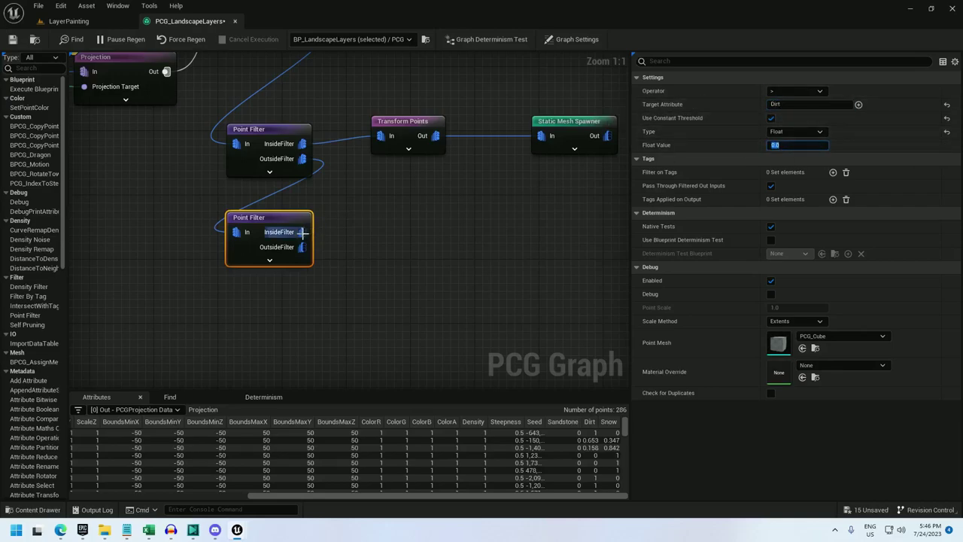
Add a Transform Points node to the Dirt filter's InsideFilter output, enable its debug display, and check the points in the level
{"action": "left_click_drag", "start_coordinate": [302, 232], "coordinate": [375, 231]}
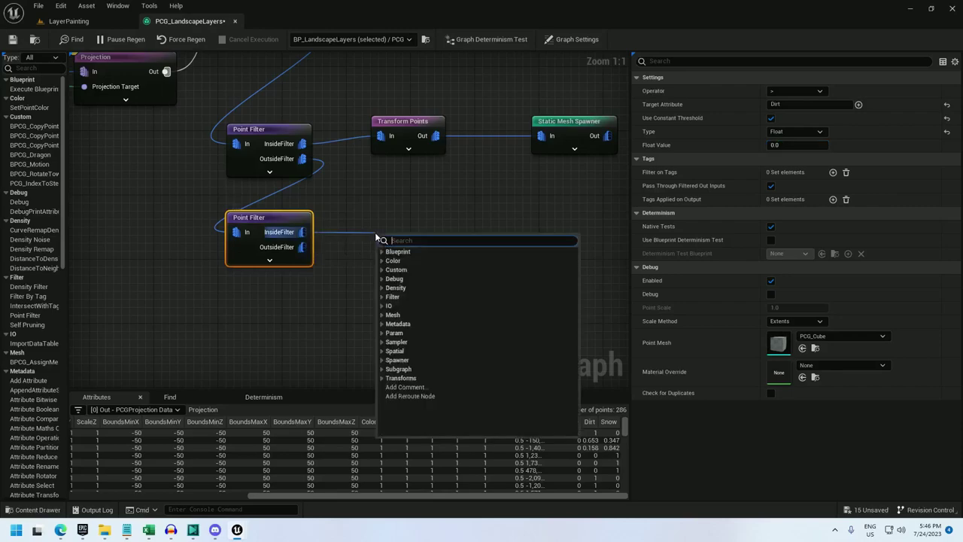
{"action": "type", "text": "trans"}
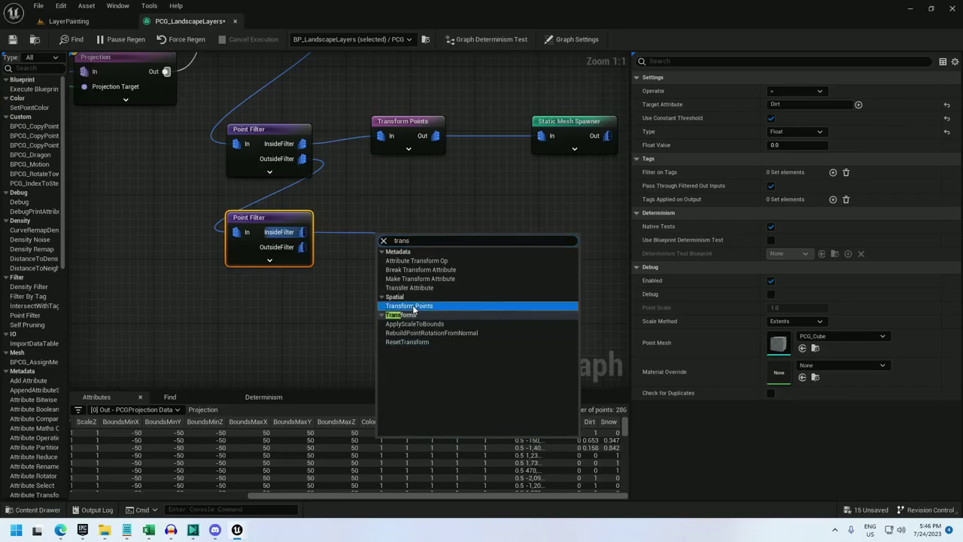
{"action": "left_click", "coordinate": [409, 306]}
{"action": "right_click", "coordinate": [388, 216]}
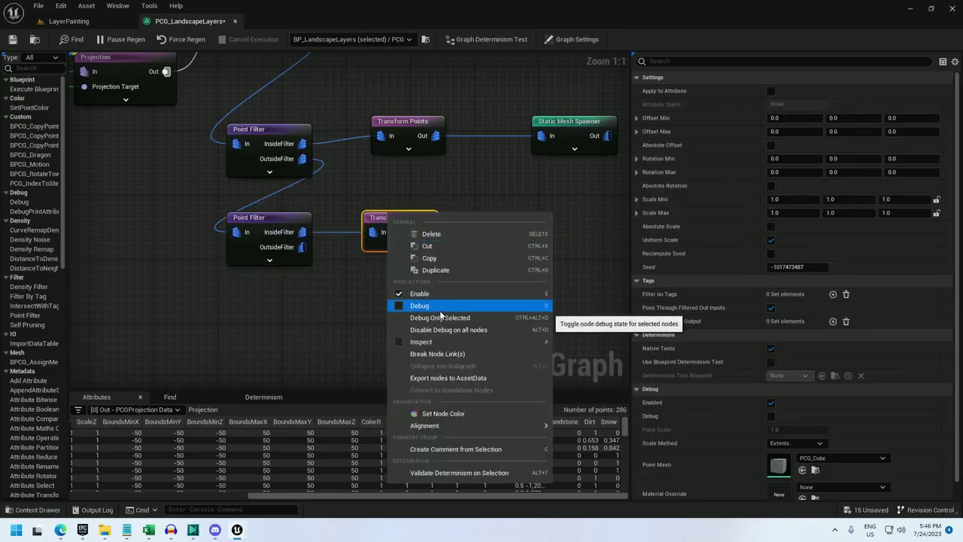
{"action": "left_click", "coordinate": [422, 305]}
{"action": "left_click", "coordinate": [98, 23]}
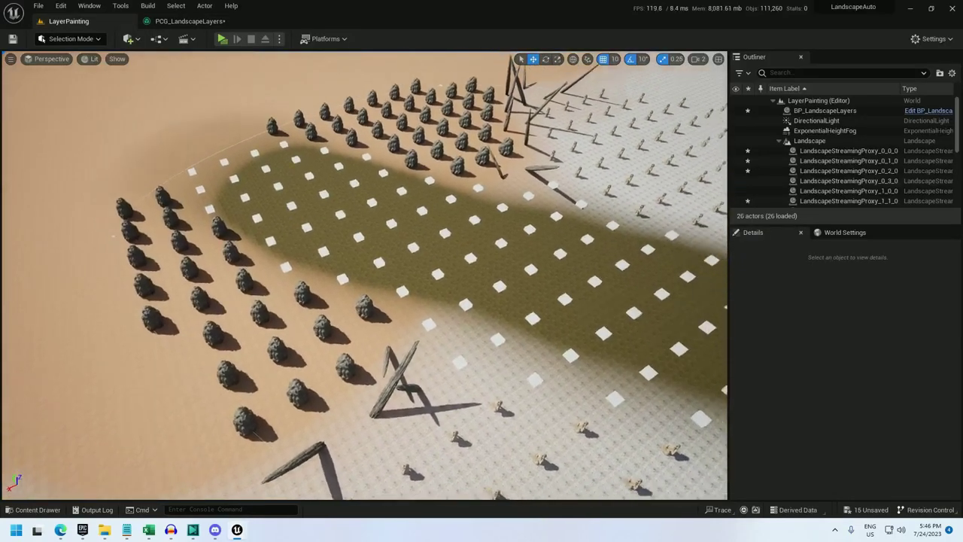
{"action": "key", "text": "s"}
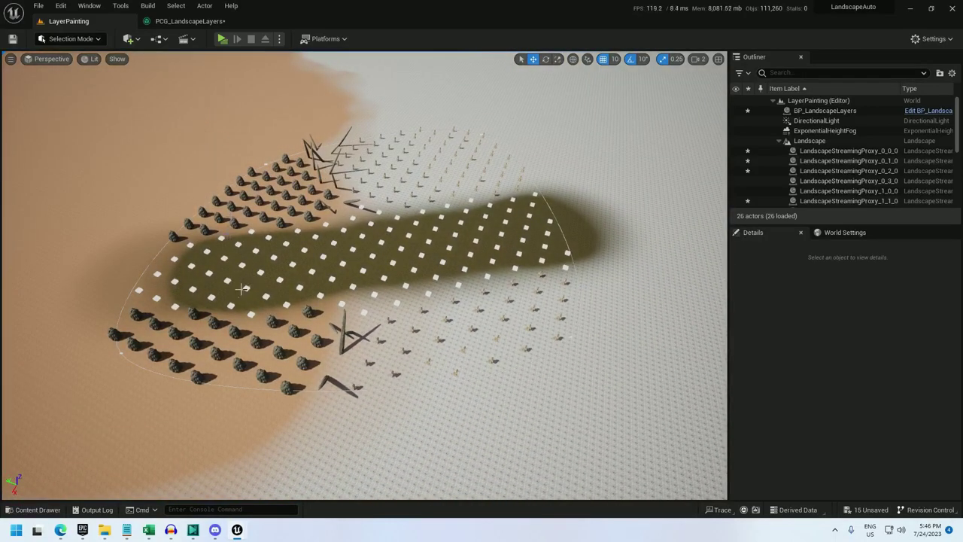
Paste a second Point Filter with Dirt < 0.75 after the first Dirt filter and route the first's InsideFilter into it
{"action": "left_click", "coordinate": [185, 21]}
{"action": "left_click", "coordinate": [261, 230]}
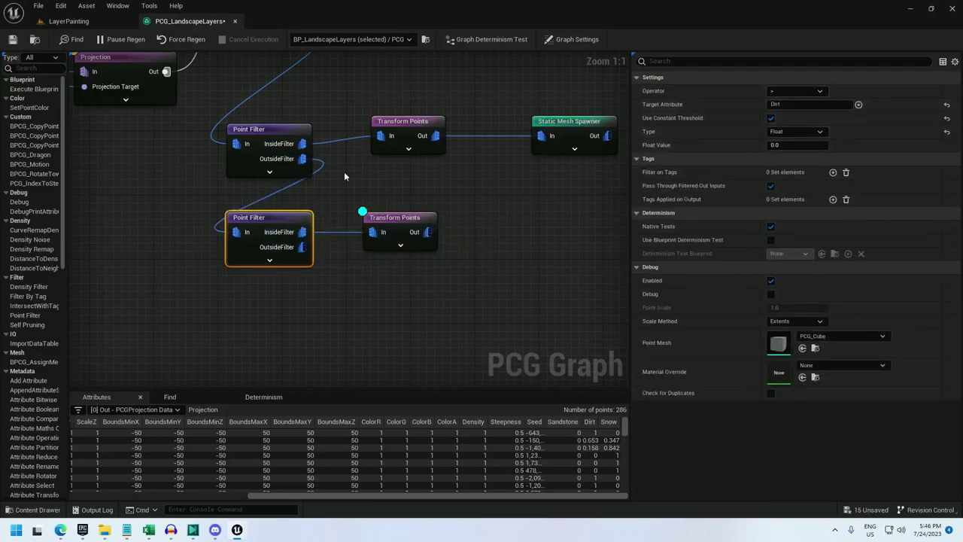
{"action": "right_click_drag", "start_coordinate": [285, 221], "coordinate": [286, 226]}
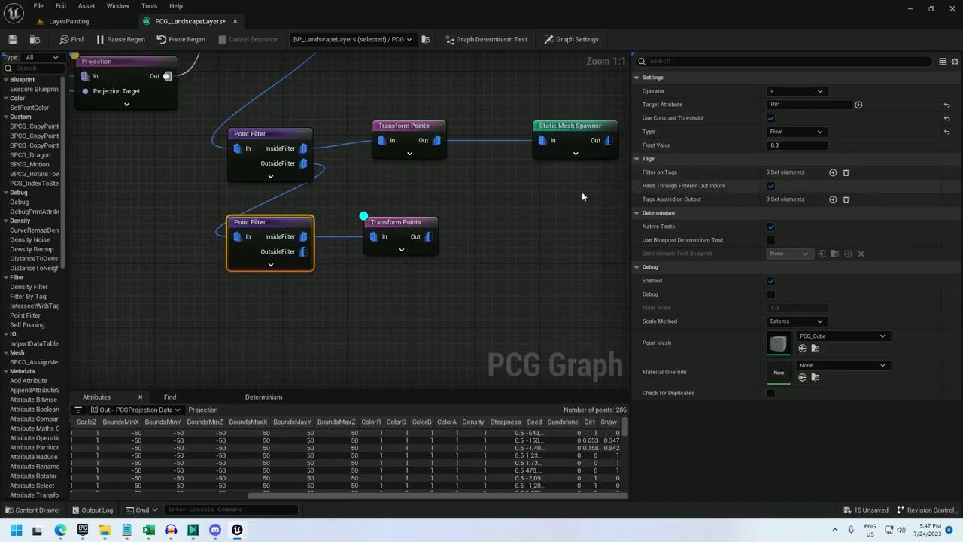
{"action": "right_click_drag", "start_coordinate": [334, 280], "coordinate": [282, 272]}
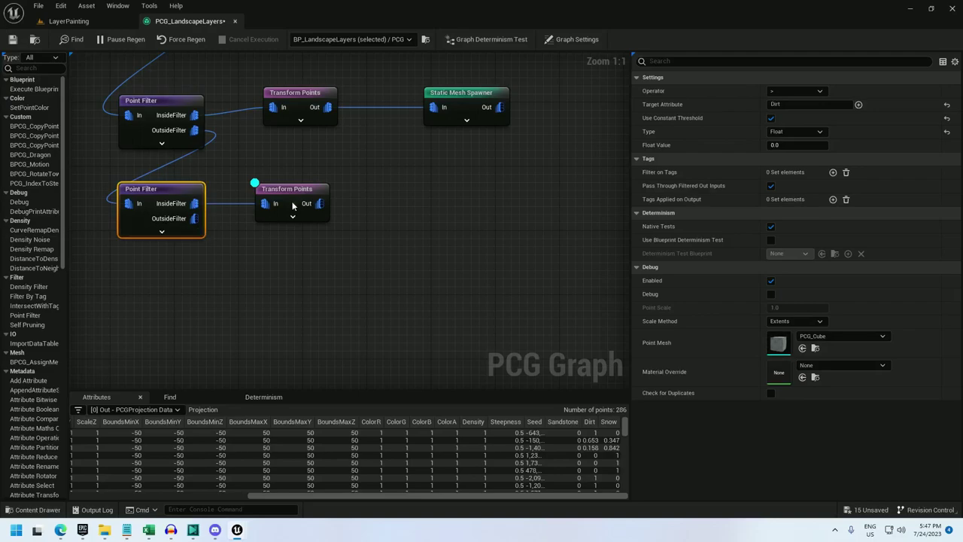
{"action": "left_click_drag", "start_coordinate": [263, 206], "coordinate": [430, 205]}
{"action": "key", "text": "ctrl+v"}
{"action": "left_click_drag", "start_coordinate": [307, 202], "coordinate": [274, 194]}
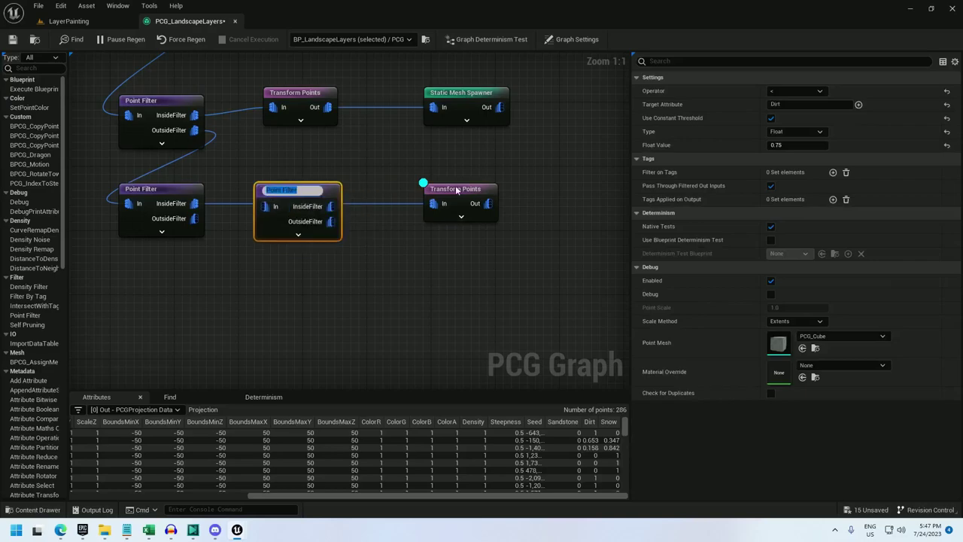
{"action": "left_click", "coordinate": [456, 192]}
{"action": "left_click_drag", "start_coordinate": [434, 203], "coordinate": [268, 208], "text": "ctrl"}
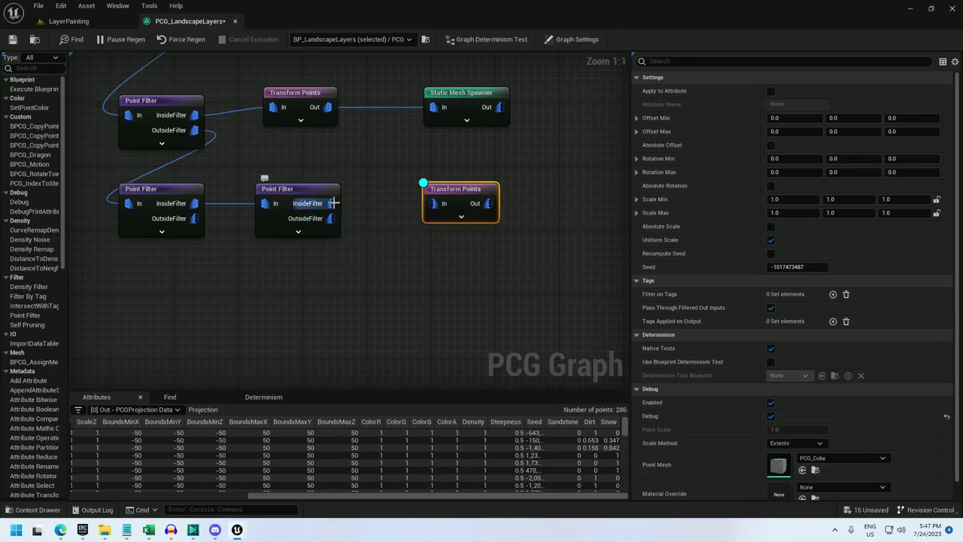
Connect the second Dirt filter's InsideFilter output to the Transform Points node and arrange the nodes in a row
{"action": "left_click_drag", "start_coordinate": [463, 192], "coordinate": [502, 192]}
{"action": "right_click_drag", "start_coordinate": [380, 196], "coordinate": [303, 208]}
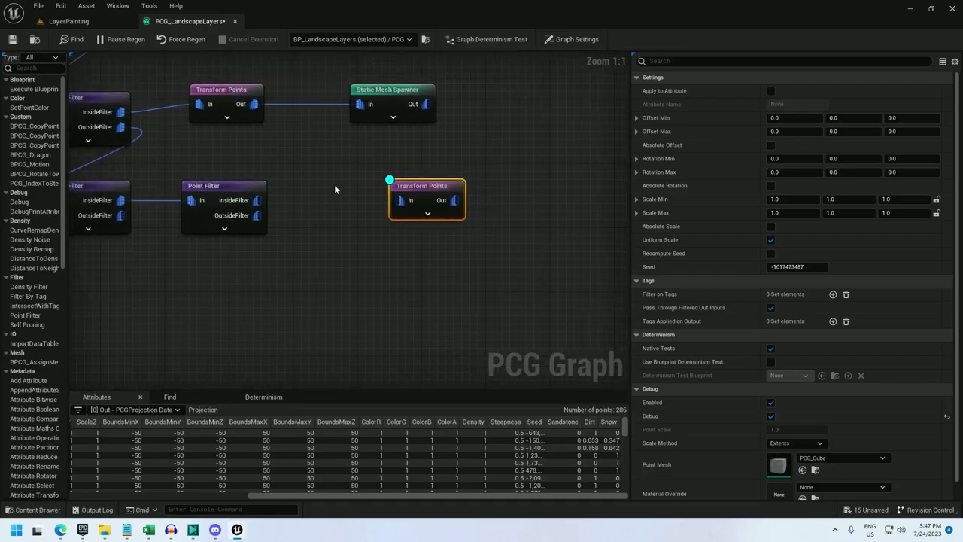
{"action": "left_click", "coordinate": [239, 193]}
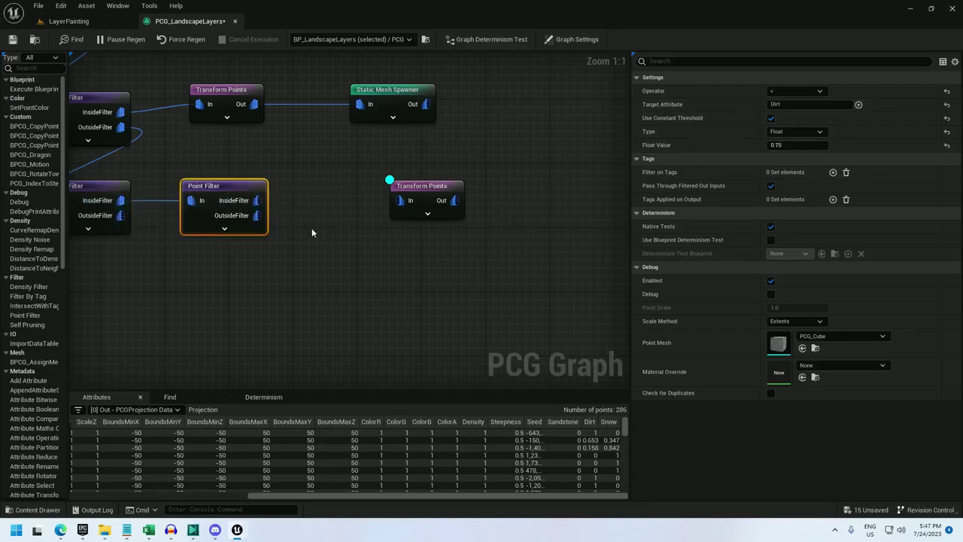
{"action": "right_click_drag", "start_coordinate": [312, 228], "coordinate": [407, 234]}
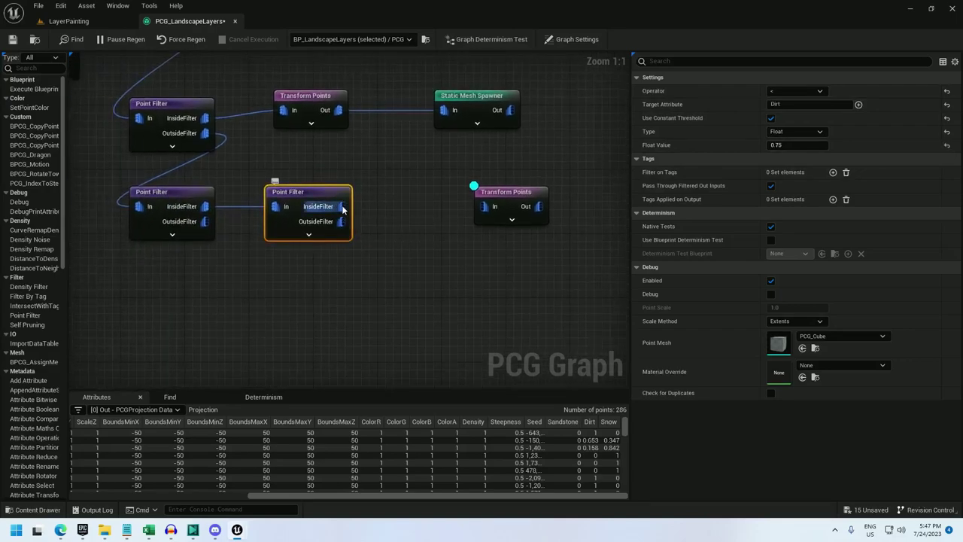
{"action": "left_click_drag", "start_coordinate": [342, 209], "coordinate": [449, 197]}
Copy the Roman statue Static Mesh Spawner and place the copy after the Dirt branch's Transform Points
{"action": "left_click", "coordinate": [452, 107]}
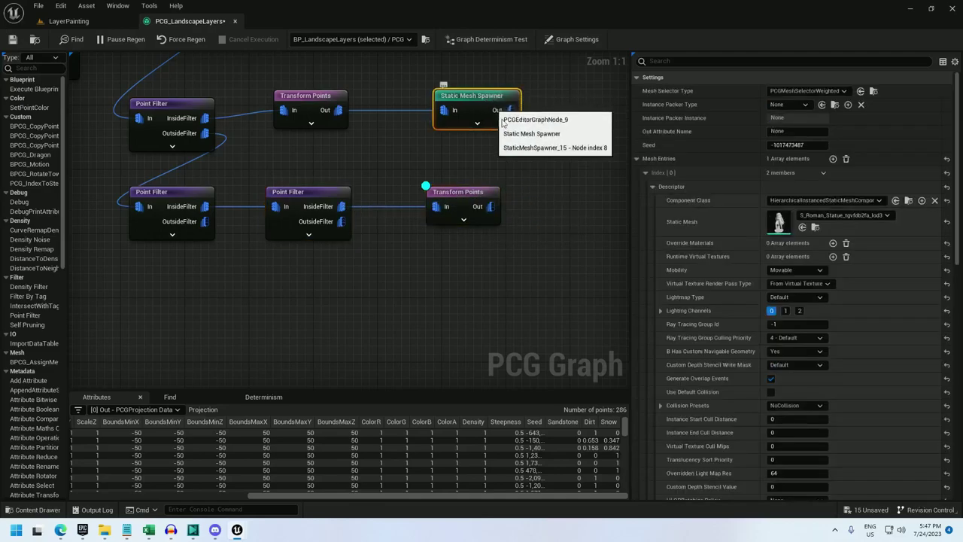
{"action": "key", "text": "ctrl+c"}
{"action": "key", "text": "ctrl+v"}
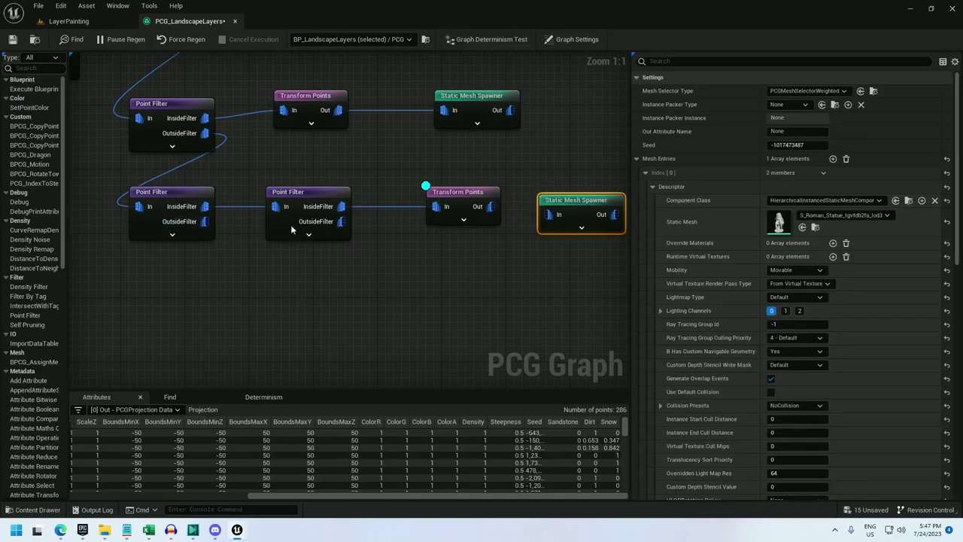
{"action": "right_click_drag", "start_coordinate": [292, 230], "coordinate": [147, 232]}
{"action": "left_click_drag", "start_coordinate": [434, 198], "coordinate": [426, 190]}
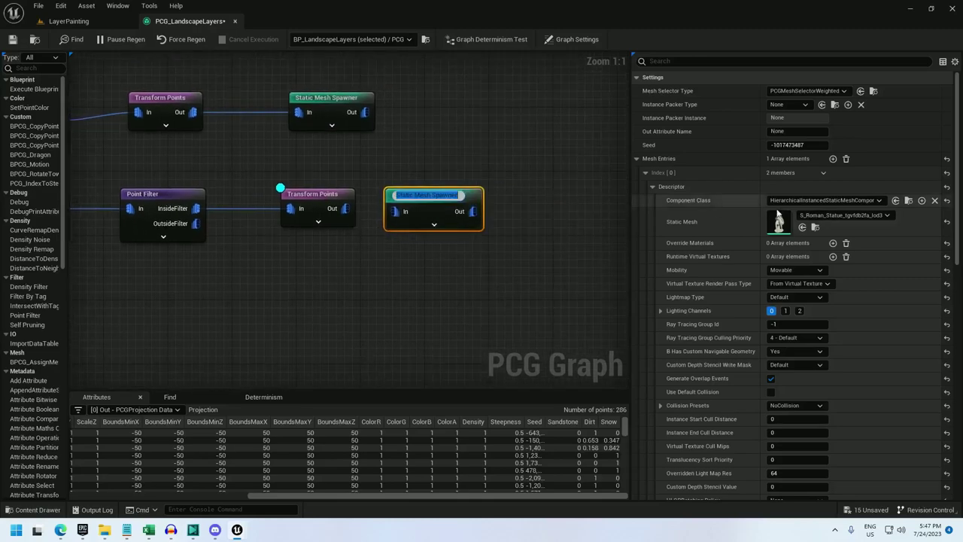
Set the copied spawner's static mesh to PCG_Tree_01 and feed it from the Dirt branch's Transform Points output
{"action": "key", "text": "Return"}
{"action": "key", "text": "e"}
{"action": "left_click", "coordinate": [825, 219]}
{"action": "type", "text": "tree"}
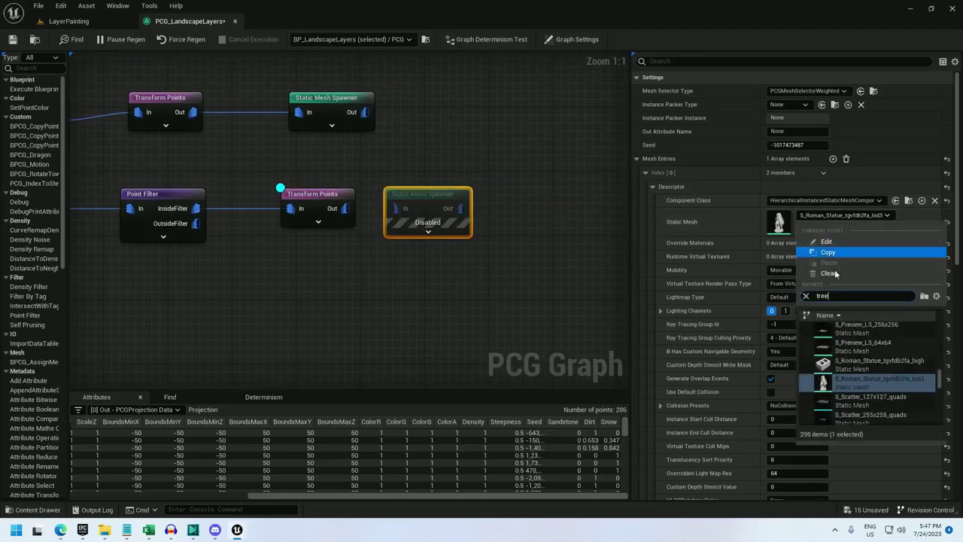
{"action": "left_click", "coordinate": [853, 352]}
{"action": "key", "text": "e"}
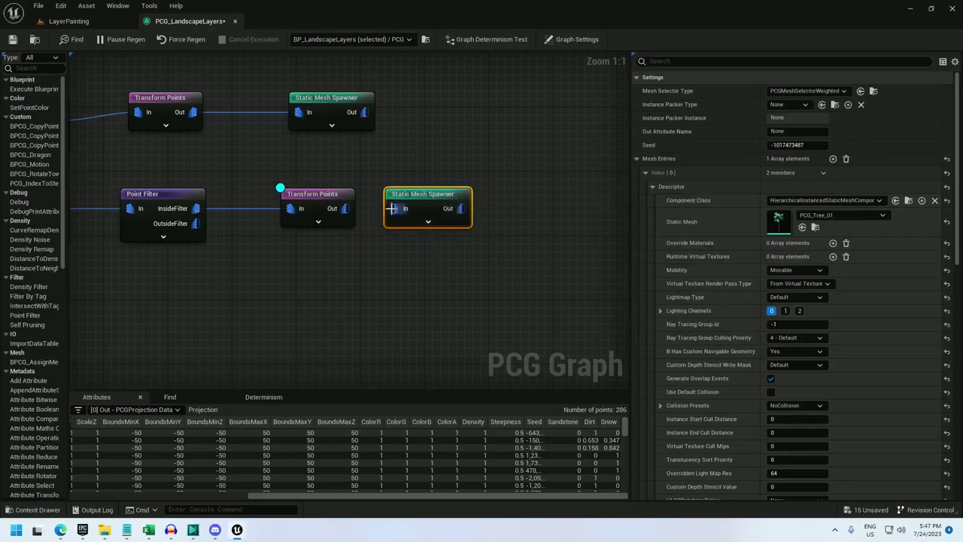
{"action": "left_click", "coordinate": [69, 22]}
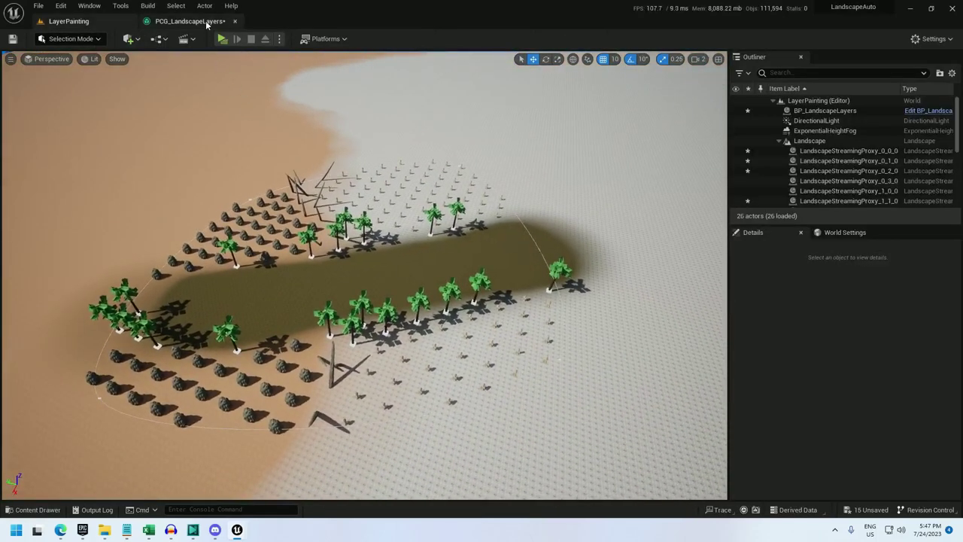
Add a Point Filter below the Dirt < 0.75 filter, fed from that filter's OutsideFilter output
{"action": "left_click", "coordinate": [208, 22]}
{"action": "right_click_drag", "start_coordinate": [283, 225], "coordinate": [444, 197]}
{"action": "left_click", "coordinate": [324, 170]}
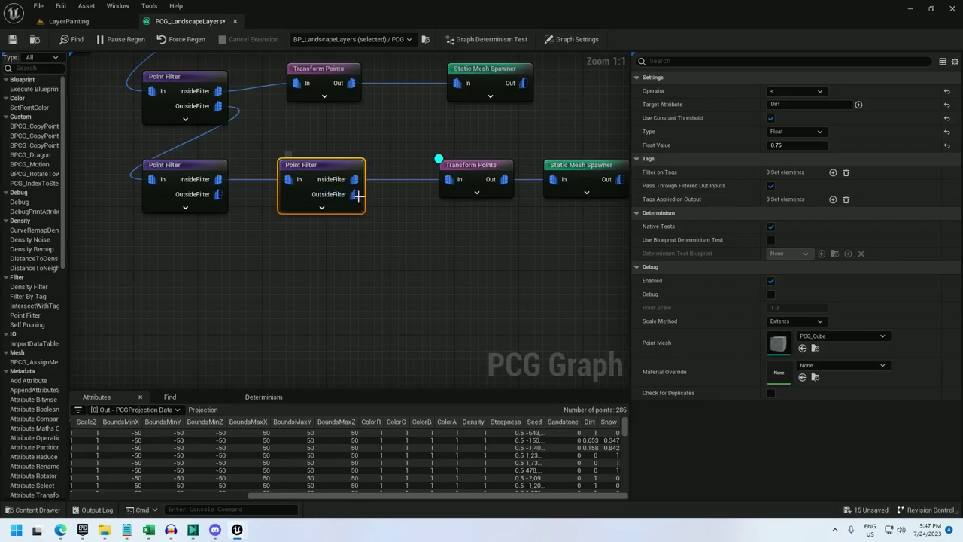
{"action": "left_click_drag", "start_coordinate": [354, 194], "coordinate": [280, 241]}
{"action": "type", "text": "point filter"}
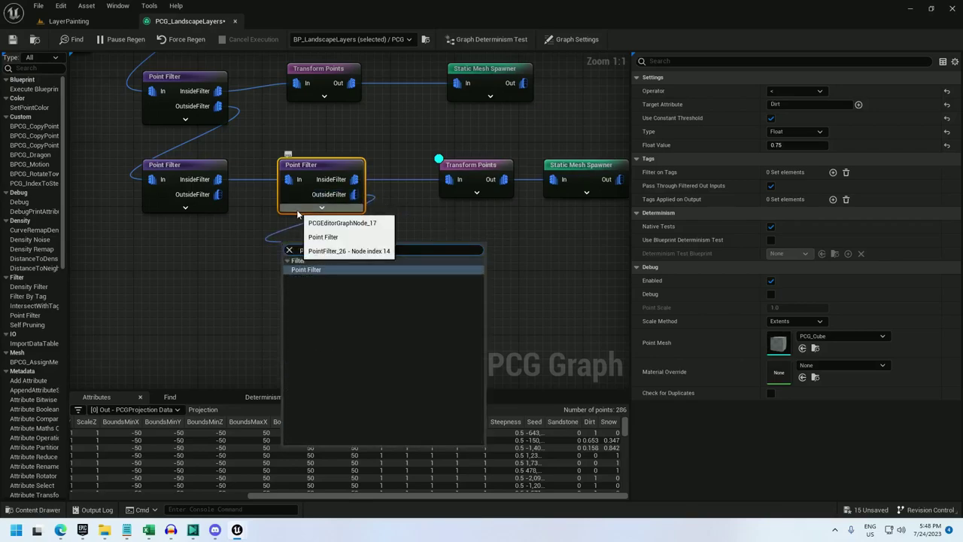
{"action": "key", "text": "Return"}
Configure the new Point Filter with operator <, target attribute Dirt and a constant Float threshold of 1.0
{"action": "left_click", "coordinate": [794, 91]}
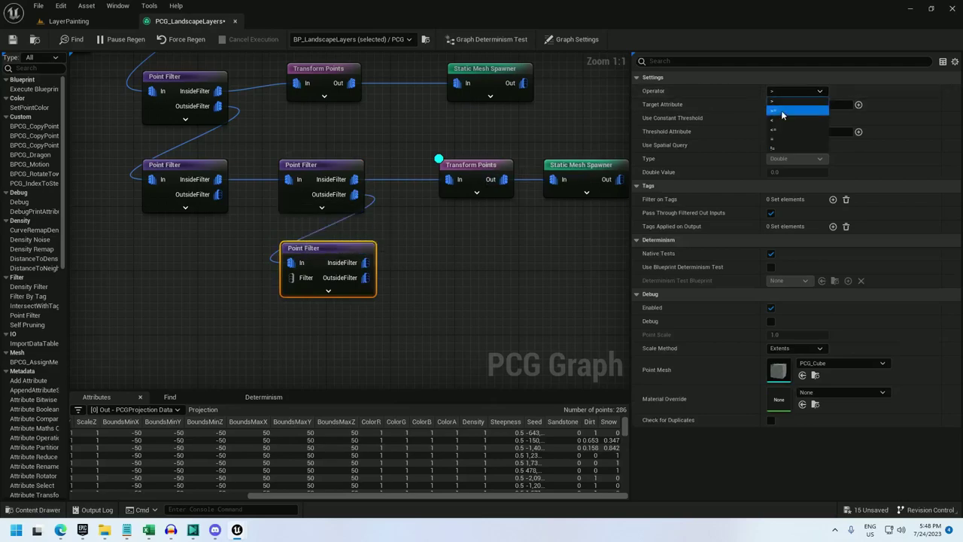
{"action": "left_click", "coordinate": [802, 106]}
{"action": "type", "text": "Dirt"}
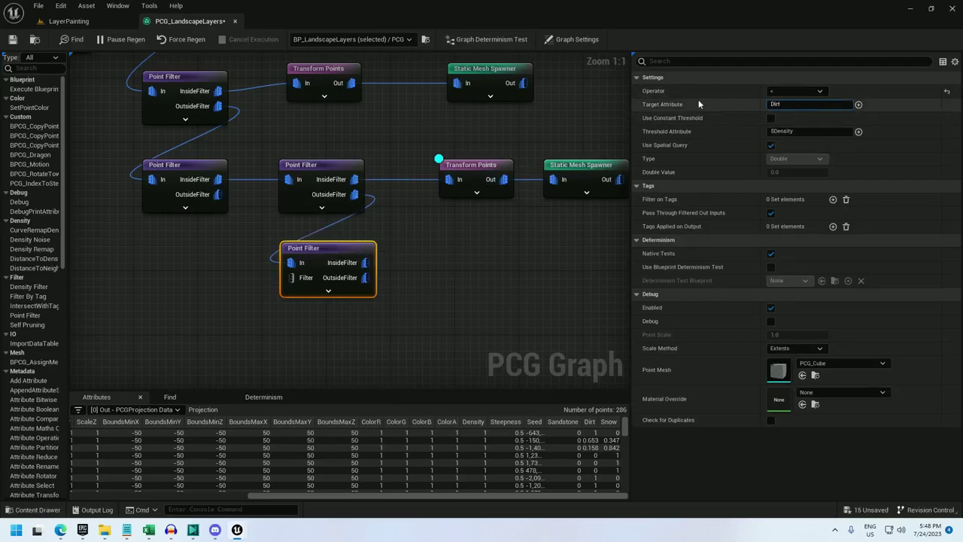
{"action": "key", "text": "Return"}
{"action": "left_click", "coordinate": [819, 132]}
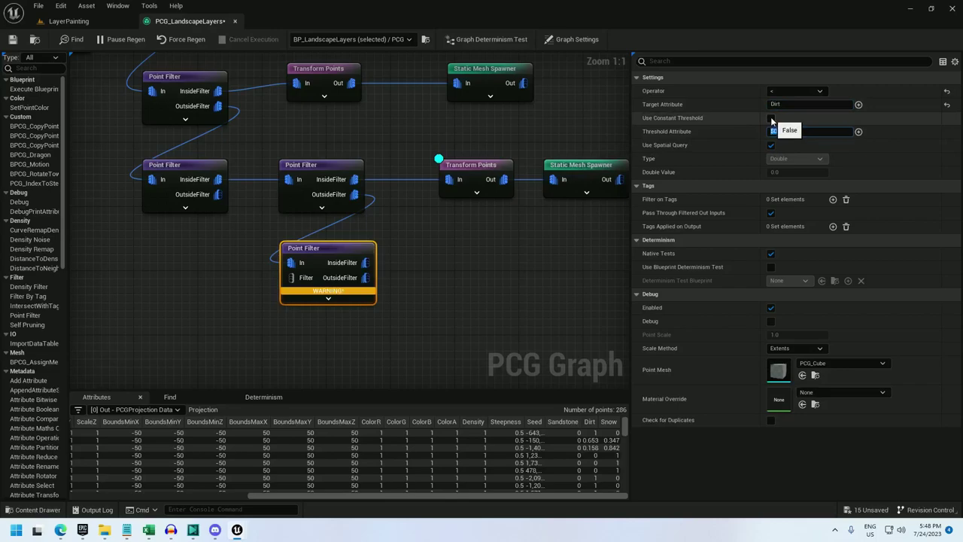
{"action": "left_click", "coordinate": [772, 118]}
{"action": "left_click", "coordinate": [796, 132]}
{"action": "left_click", "coordinate": [797, 147]}
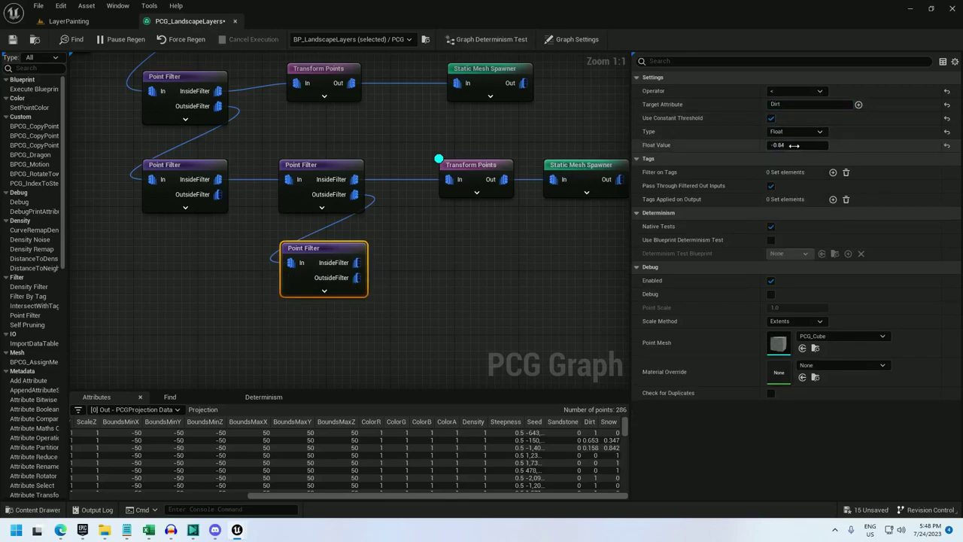
{"action": "left_click", "coordinate": [795, 145]}
{"action": "type", "text": "1"}
Duplicate the tree branch's Transform Points and Static Mesh Spawner, and feed the copies from the Dirt < 1.0 filter's InsideFilter output
{"action": "right_click_drag", "start_coordinate": [426, 250], "coordinate": [341, 230]}
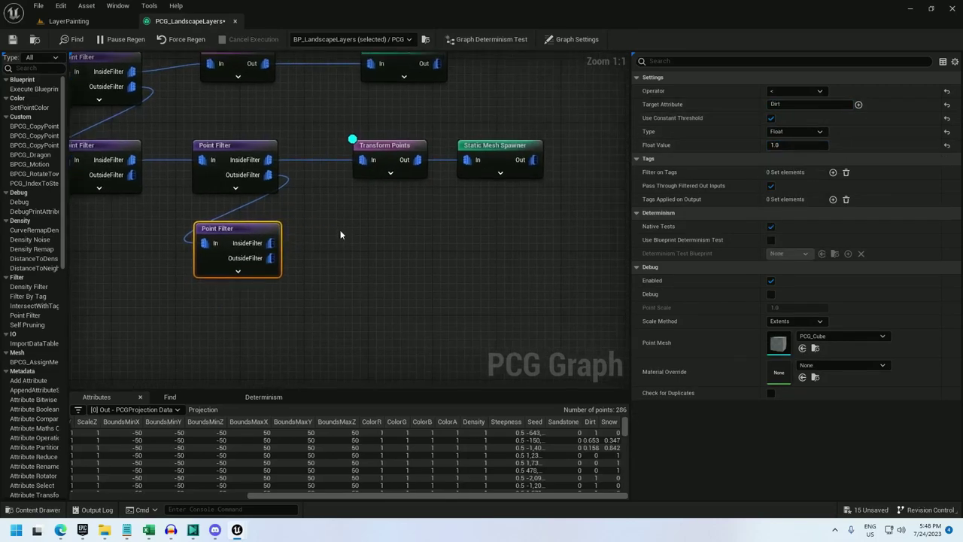
{"action": "left_click_drag", "start_coordinate": [351, 208], "coordinate": [476, 140]}
{"action": "key", "text": "ctrl+d"}
{"action": "left_click_drag", "start_coordinate": [366, 236], "coordinate": [268, 243]}
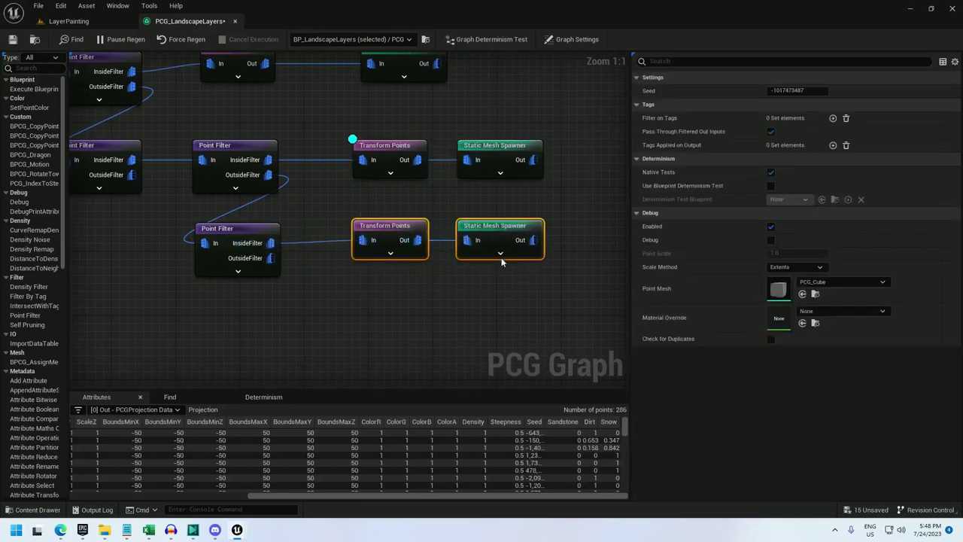
Set the duplicated spawner's static mesh to SM_Bush and inspect the result in the LayerPainting level
{"action": "left_click", "coordinate": [488, 234]}
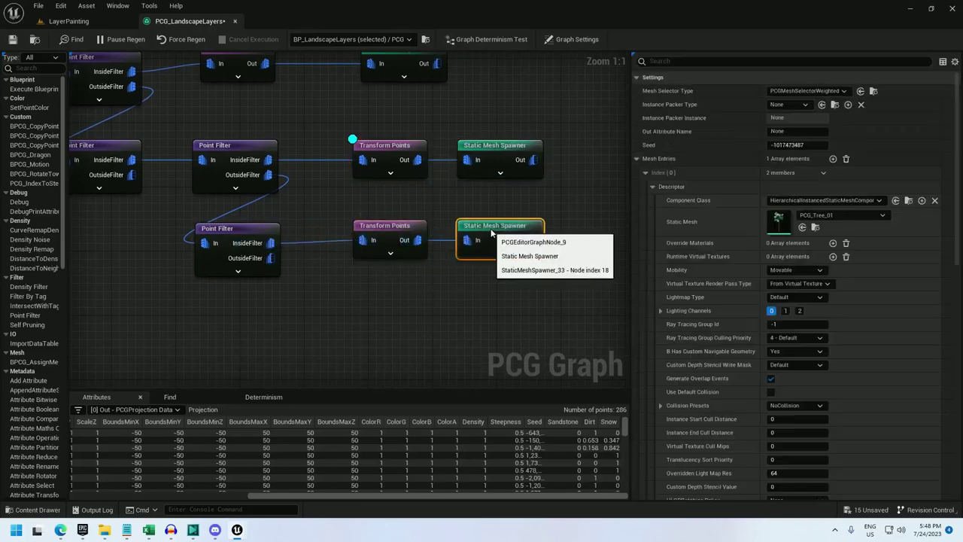
{"action": "left_click", "coordinate": [801, 216]}
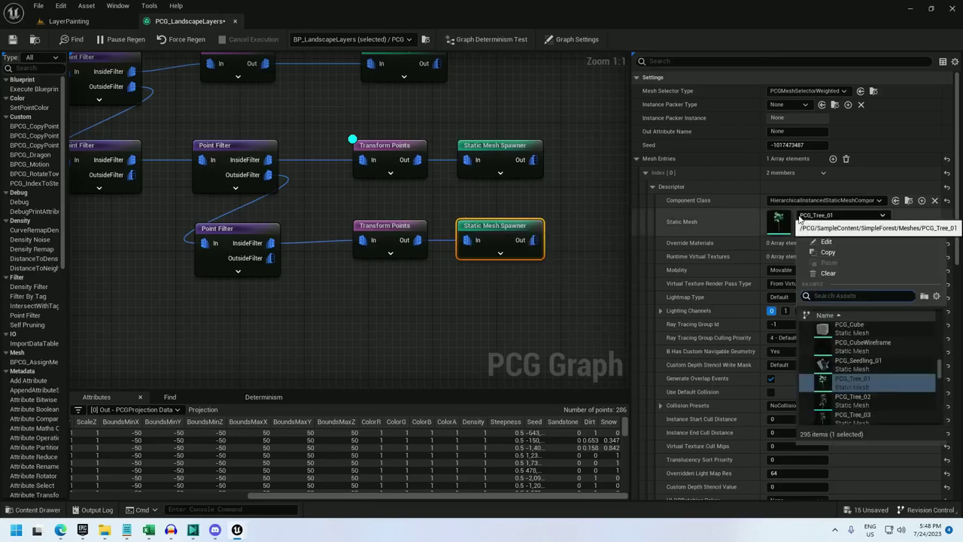
{"action": "type", "text": "bush"}
{"action": "left_click", "coordinate": [839, 338]}
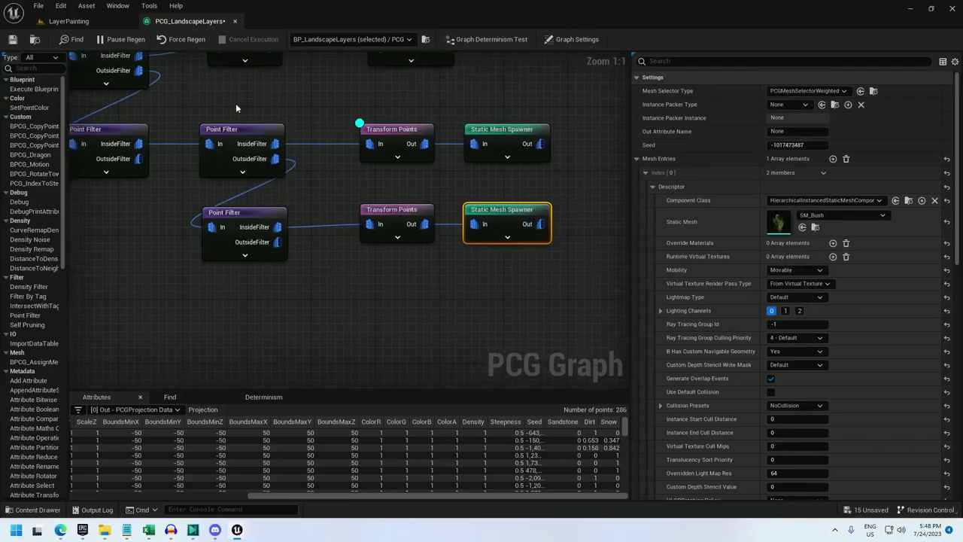
{"action": "left_click", "coordinate": [68, 21]}
{"action": "key", "text": "w"}
{"action": "right_click_drag", "start_coordinate": [364, 276], "coordinate": [414, 237]}
{"action": "key", "text": "a"}
{"action": "left_click", "coordinate": [187, 23]}
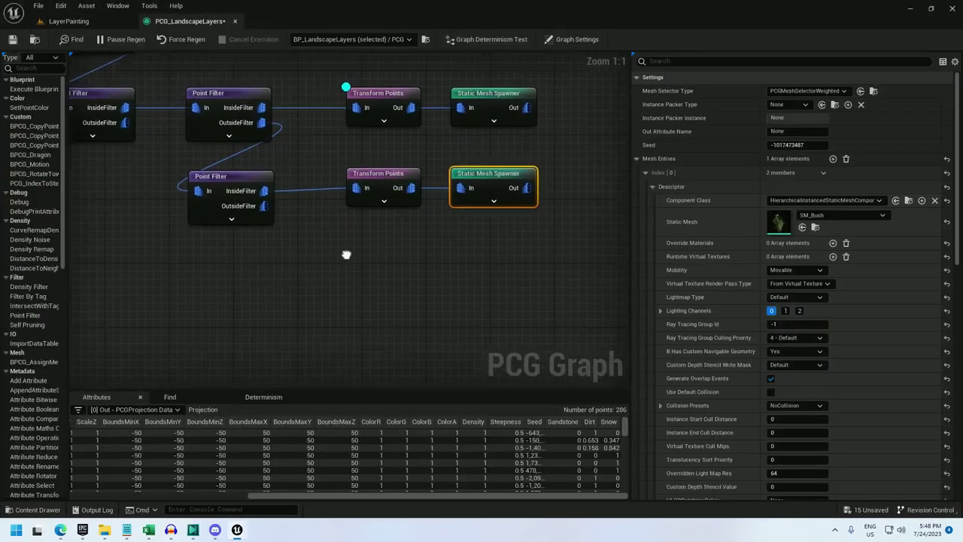
Add a Transform Points node to the Dirt < 1.0 filter's OutsideFilter output and debug only that node
{"action": "right_click_drag", "start_coordinate": [347, 255], "coordinate": [336, 232]}
{"action": "left_click_drag", "start_coordinate": [253, 183], "coordinate": [342, 267]}
{"action": "type", "text": "transo"}
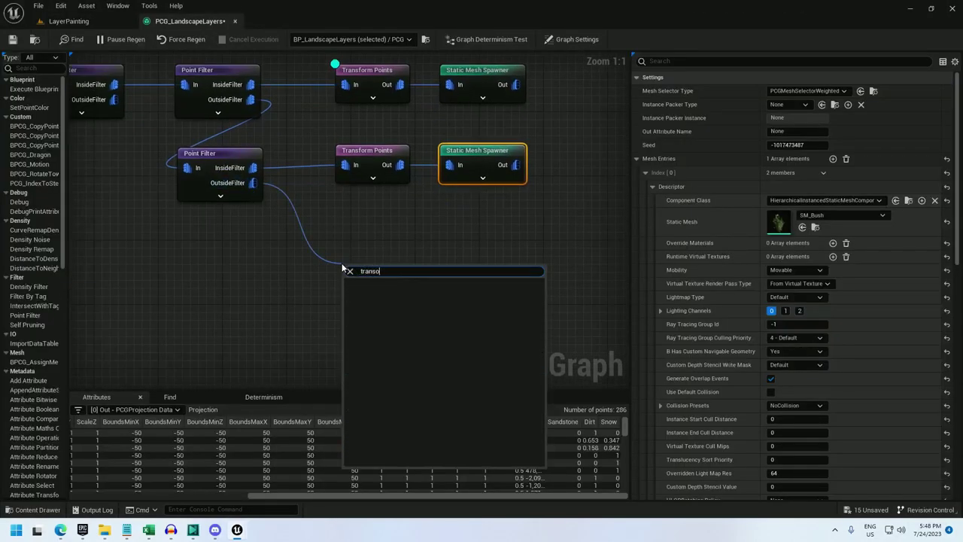
{"action": "key", "text": "BackSpace"}
{"action": "type", "text": "f"}
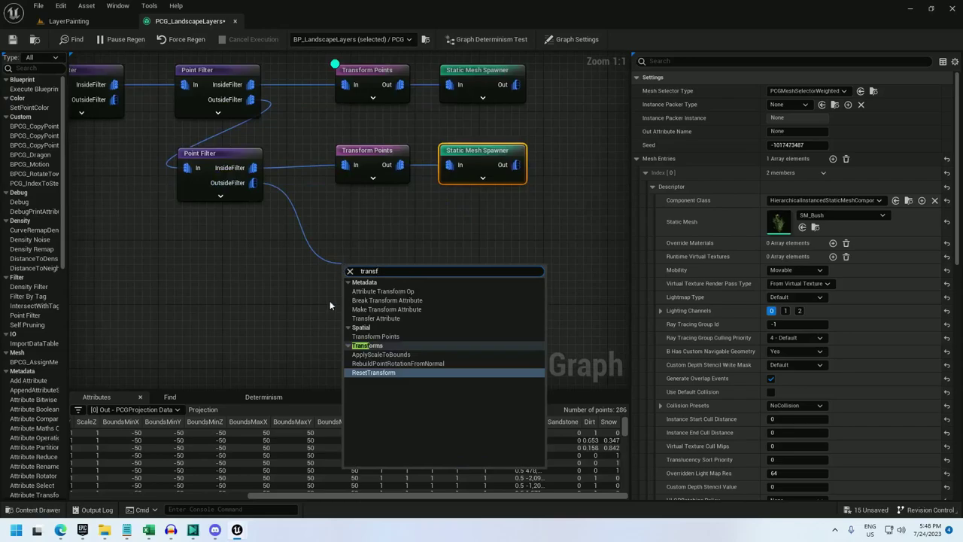
{"action": "left_click", "coordinate": [380, 337]}
{"action": "right_click", "coordinate": [364, 280]}
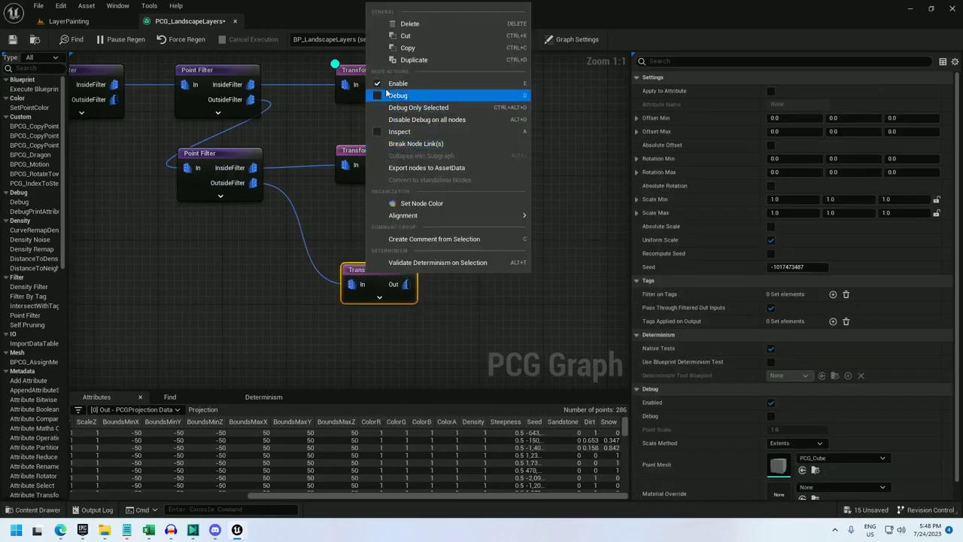
{"action": "left_click", "coordinate": [422, 103]}
Examine in the level where the debugged OutsideFilter points lie relative to the painted Dirt layer
{"action": "left_click", "coordinate": [69, 21]}
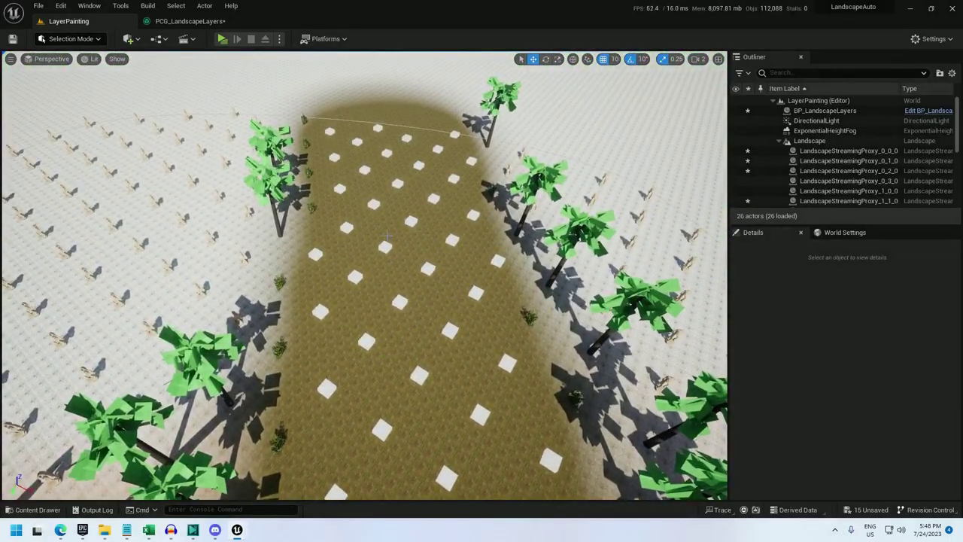
{"action": "right_click_drag", "start_coordinate": [364, 275], "coordinate": [305, 268]}
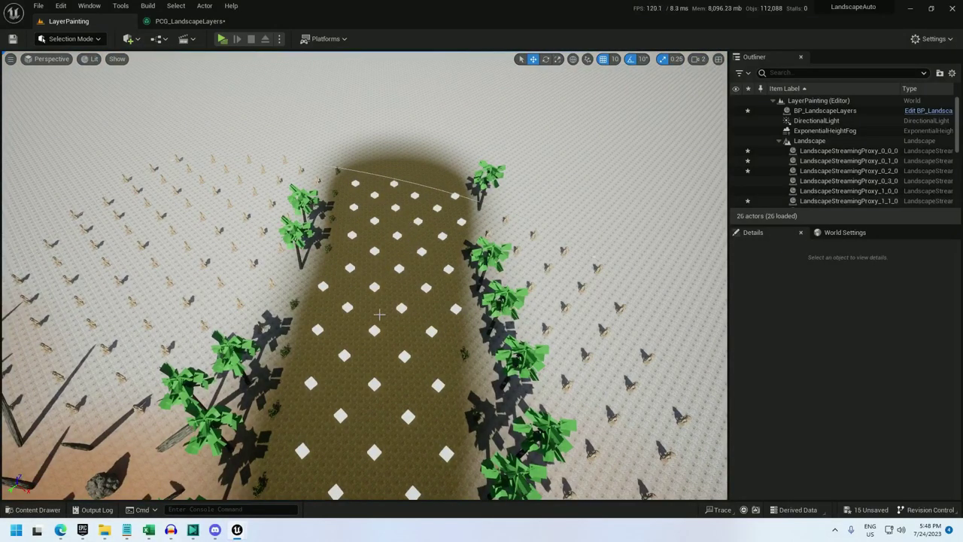
{"action": "mouse_move", "coordinate": [403, 243]}
{"action": "right_mouse_down"}
{"action": "mouse_move", "coordinate": [196, 244]}
{"action": "mouse_move", "coordinate": [185, 234]}
{"action": "mouse_move", "coordinate": [178, 268]}
{"action": "mouse_move", "coordinate": [90, 226]}
{"action": "right_mouse_up"}
{"action": "key", "text": "w"}
{"action": "key", "text": "s"}
{"action": "right_click_drag", "start_coordinate": [450, 228], "coordinate": [538, 294]}
{"action": "key", "text": "s"}
Delete the debugged Transform Points node and review the spawned meshes along the painted layers in the level
{"action": "left_click", "coordinate": [197, 20]}
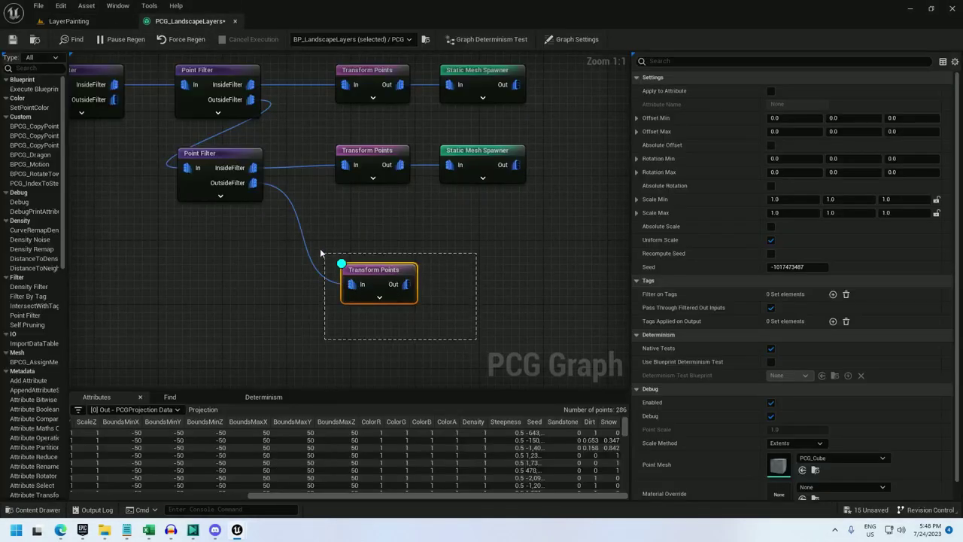
{"action": "left_click_drag", "start_coordinate": [320, 253], "coordinate": [320, 252]}
{"action": "key", "text": "Delete"}
{"action": "scroll", "coordinate": [385, 326], "scroll_direction": "down", "scroll_amount": 2}
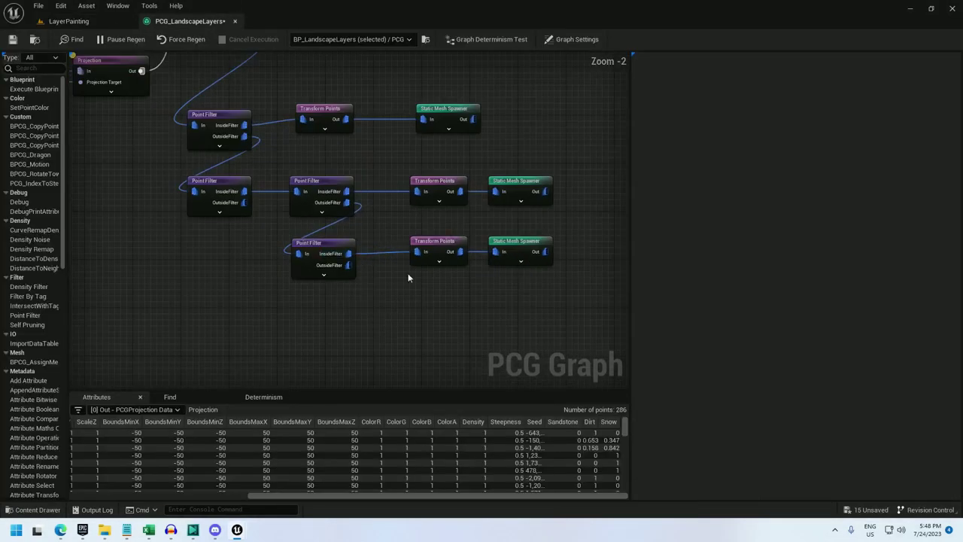
{"action": "right_click_drag", "start_coordinate": [271, 266], "coordinate": [218, 327]}
{"action": "scroll", "coordinate": [213, 326], "scroll_direction": "down", "scroll_amount": 1}
{"action": "left_click", "coordinate": [64, 21]}
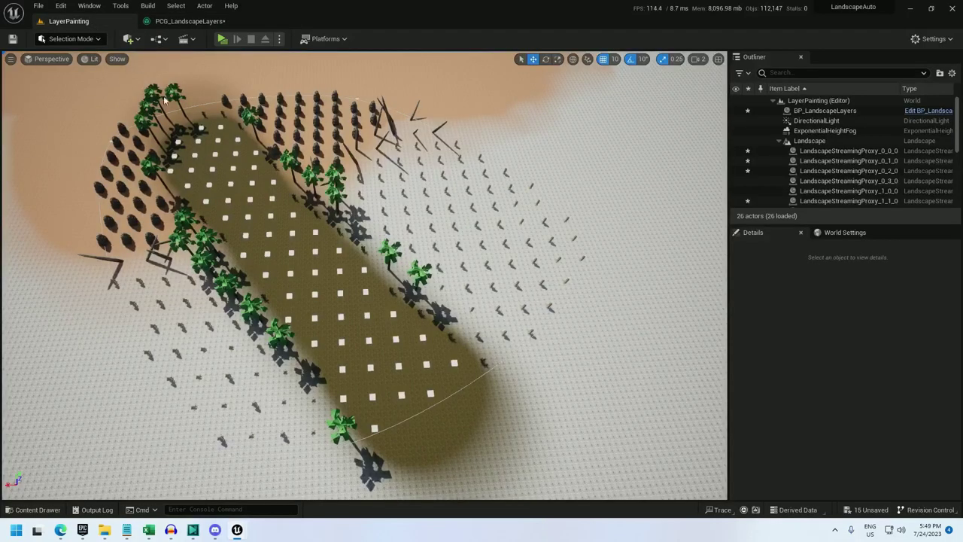
{"action": "right_click_drag", "start_coordinate": [164, 100], "coordinate": [143, 76]}
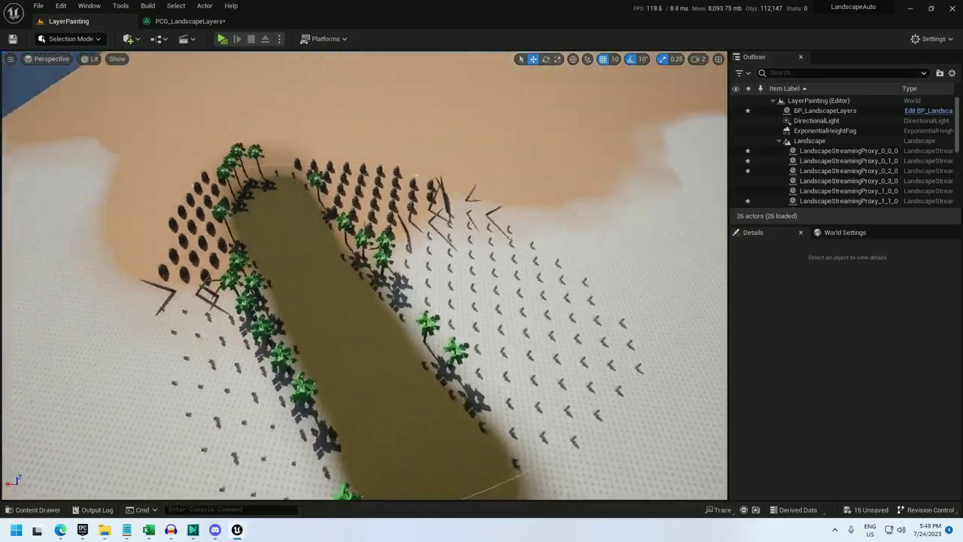
{"action": "right_click_drag", "start_coordinate": [143, 219], "coordinate": [334, 245]}
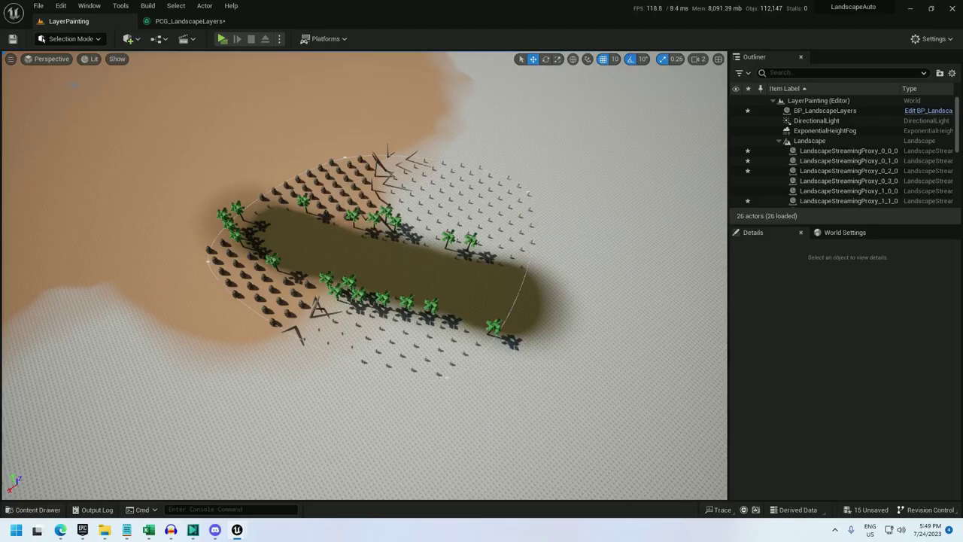
On the upper branch's OutsideFilter Transform Points, set Offset Min X and Y to -50 and Offset Max X and Y to 50
{"action": "left_click", "coordinate": [185, 21]}
{"action": "left_click", "coordinate": [324, 100]}
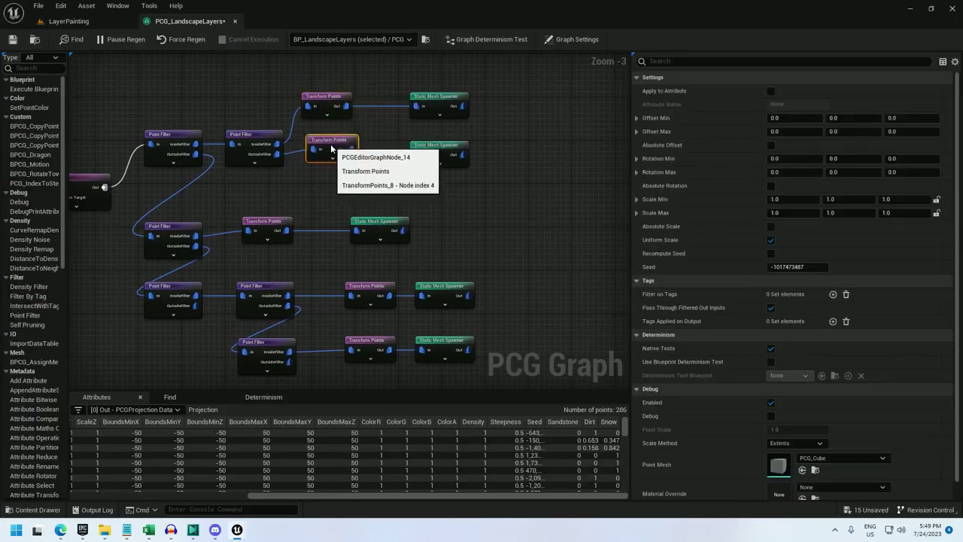
{"action": "left_click_drag", "start_coordinate": [314, 154], "coordinate": [326, 148]}
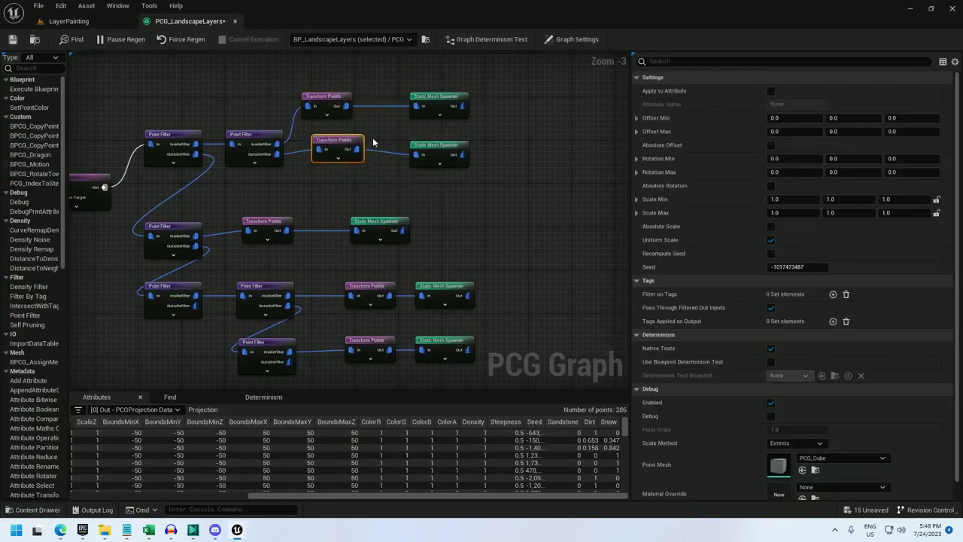
{"action": "left_click", "coordinate": [795, 118]}
{"action": "type", "text": "-50"}
{"action": "left_click", "coordinate": [792, 131]}
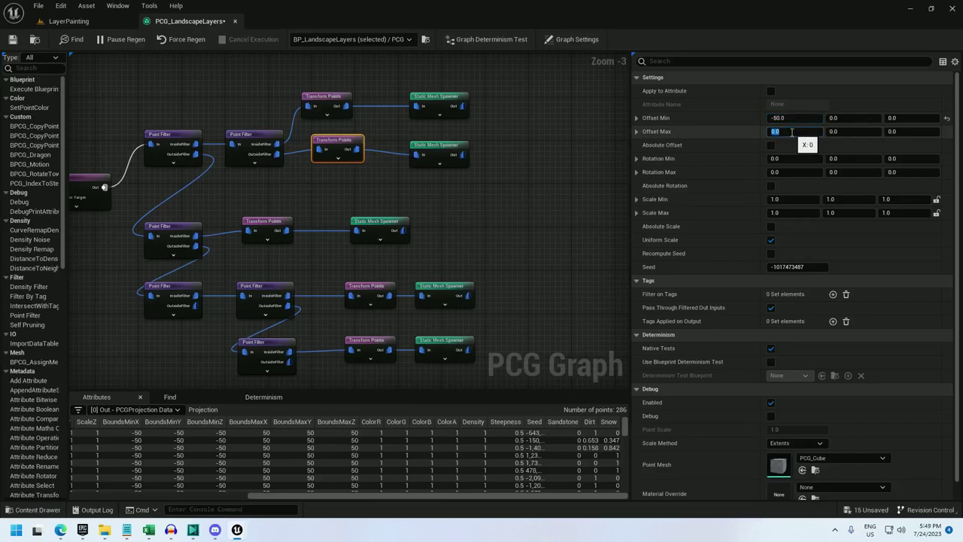
{"action": "type", "text": "50"}
{"action": "left_click", "coordinate": [844, 119]}
{"action": "type", "text": "-50"}
{"action": "left_click", "coordinate": [843, 132]}
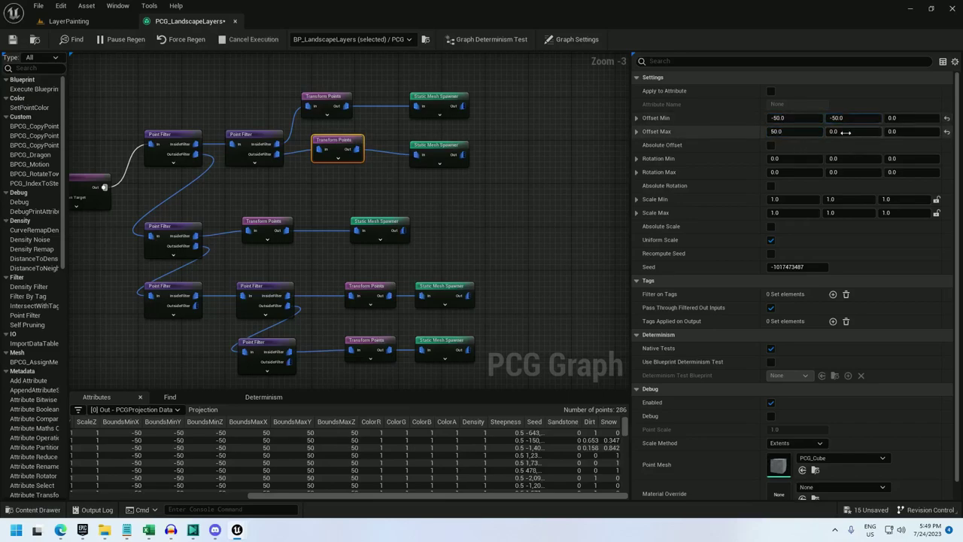
{"action": "type", "text": "50"}
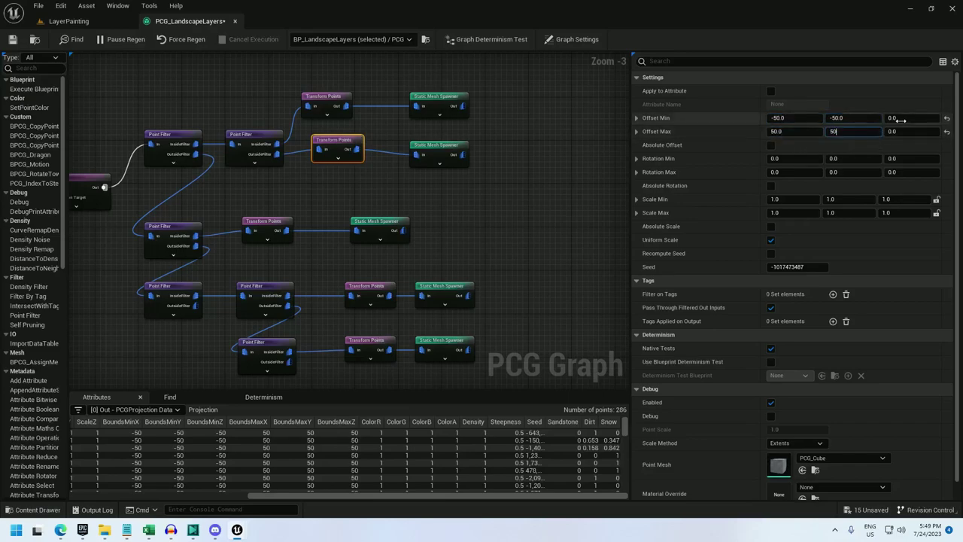
Set the same node's Rotation Min X and Y to -20, and its Rotation Max to 20, 20, 360
{"action": "left_click", "coordinate": [797, 160]}
{"action": "type", "text": "-"}
{"action": "left_click", "coordinate": [843, 158]}
{"action": "type", "text": "-20"}
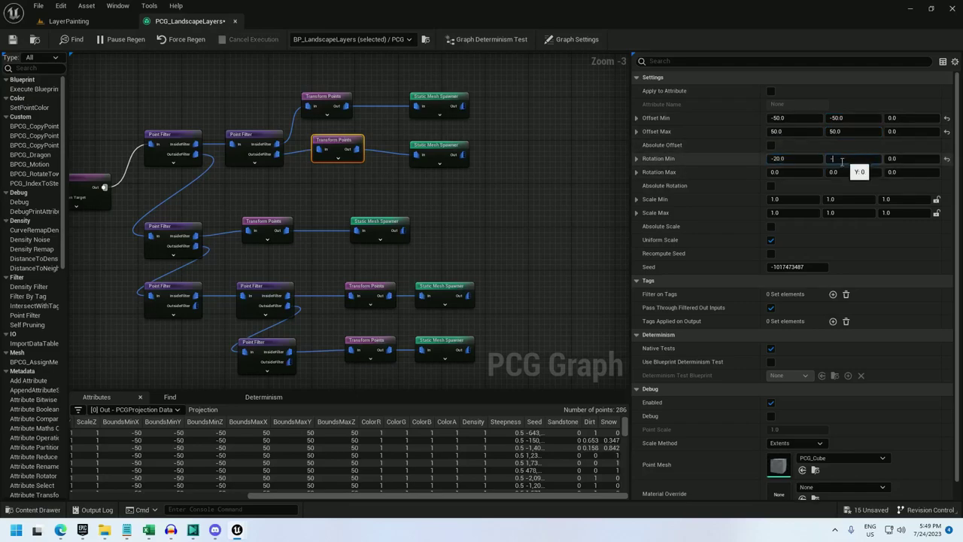
{"action": "left_click", "coordinate": [846, 172]}
{"action": "type", "text": "20"}
{"action": "left_click", "coordinate": [795, 172]}
{"action": "left_click", "coordinate": [795, 172]}
{"action": "type", "text": "20"}
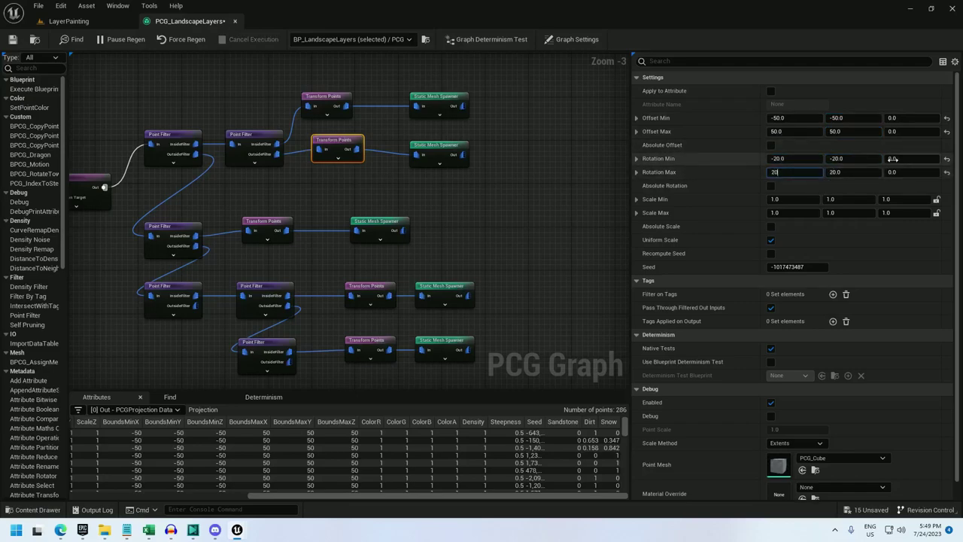
{"action": "left_click", "coordinate": [904, 173]}
{"action": "type", "text": "360"}
{"action": "key", "text": "Return"}
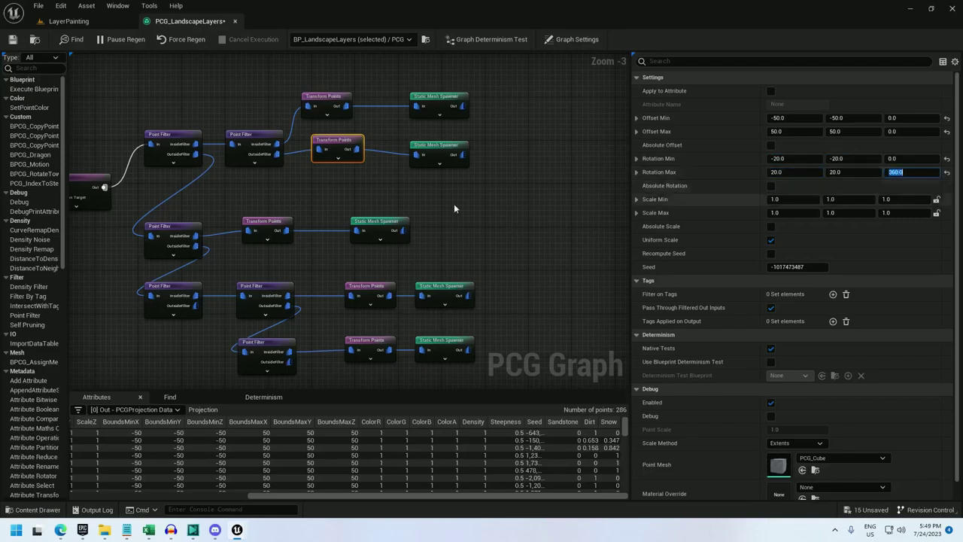
Set Rotation Max Z to 360 on the Transform Points feeding the Roman statue spawner
{"action": "left_click", "coordinate": [265, 224]}
{"action": "left_click", "coordinate": [372, 224]}
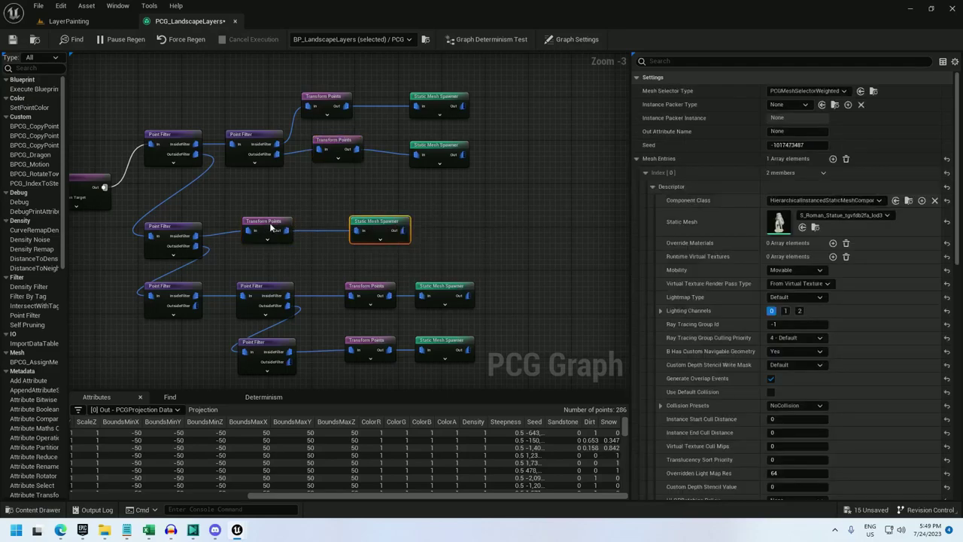
{"action": "left_click", "coordinate": [269, 224]}
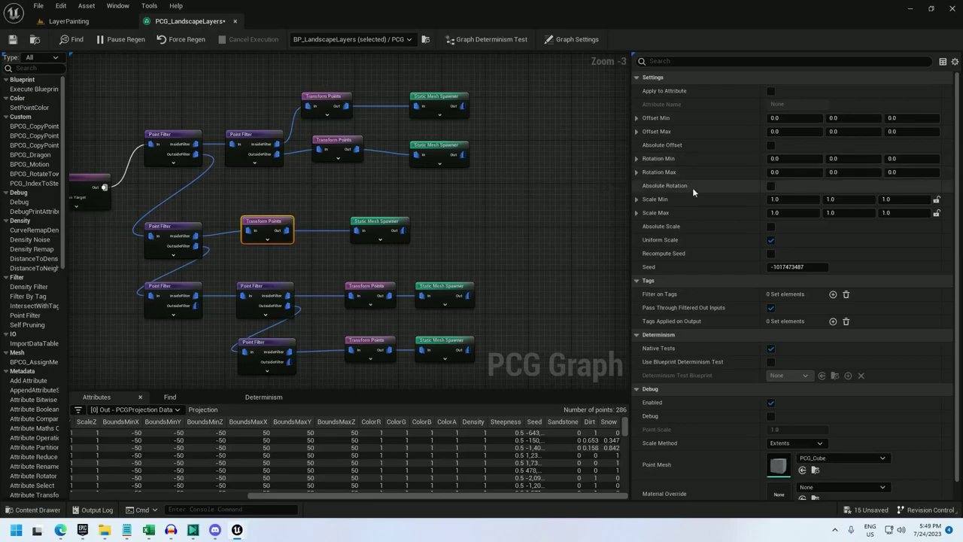
{"action": "left_click", "coordinate": [906, 177]}
{"action": "type", "text": "360"}
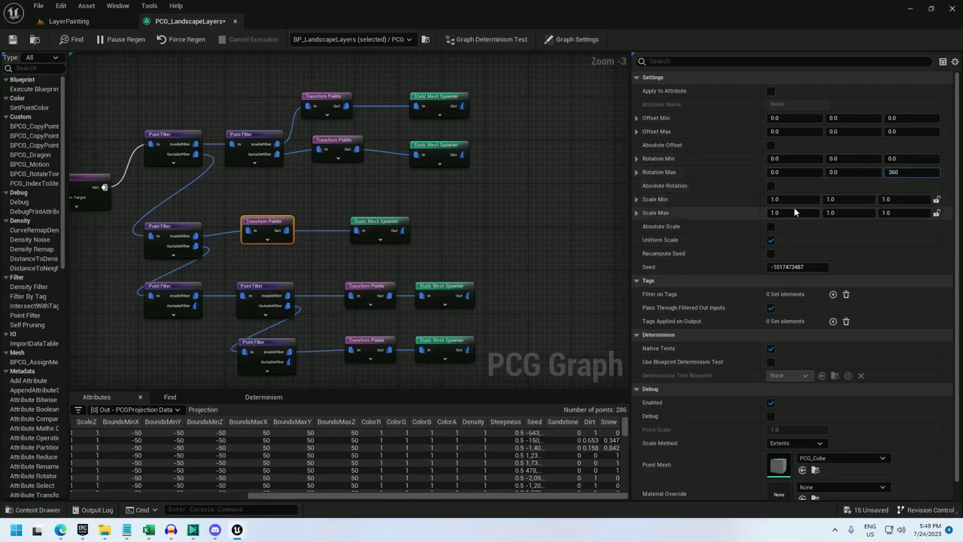
Lock the statue branch's scale proportions, then set Scale Min to 3 and Scale Max to 5 on all axes
{"action": "left_click", "coordinate": [794, 199]}
{"action": "type", "text": "3"}
{"action": "left_click", "coordinate": [937, 201]}
{"action": "left_click", "coordinate": [937, 214]}
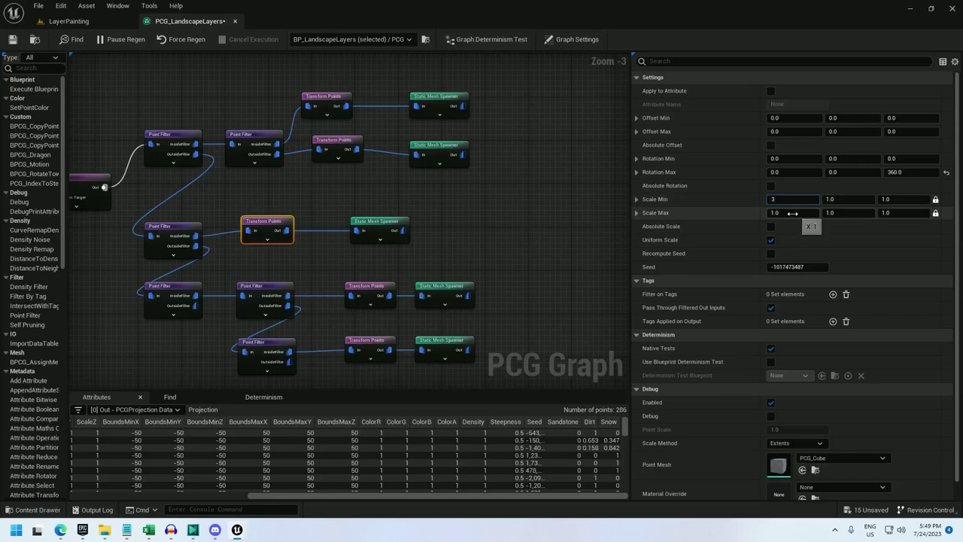
{"action": "left_click", "coordinate": [794, 213]}
{"action": "type", "text": "5"}
{"action": "key", "text": "Return"}
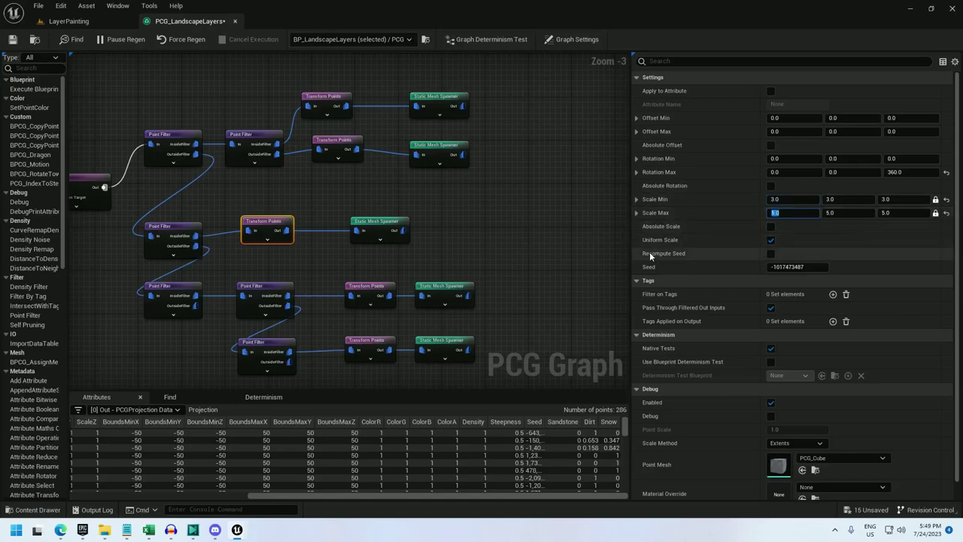
On the second-lowest branch's Transform Points, set Offset Min X and Y to -400 and Offset Max X and Y to 400
{"action": "left_click", "coordinate": [367, 287]}
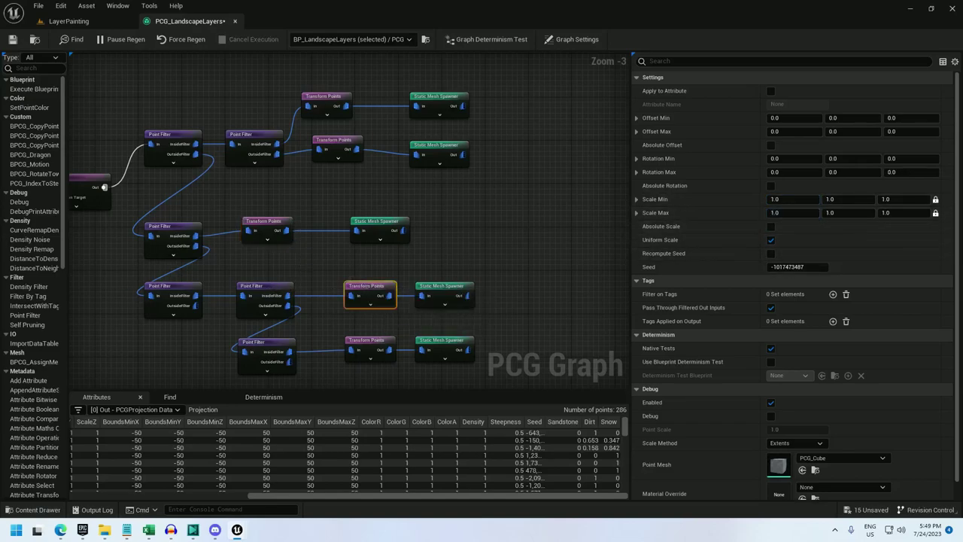
{"action": "left_click", "coordinate": [794, 118]}
{"action": "type", "text": "-400"}
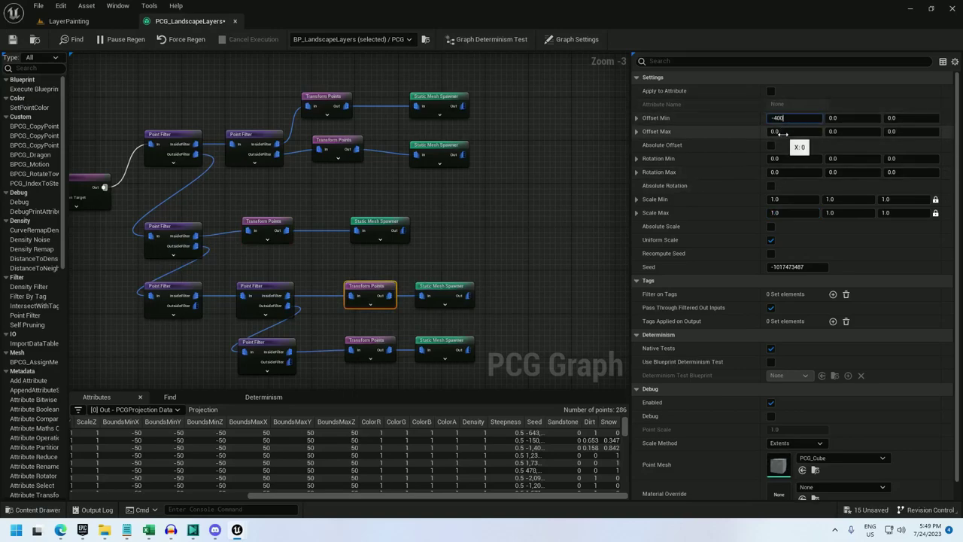
{"action": "left_click", "coordinate": [783, 132]}
{"action": "type", "text": "40"}
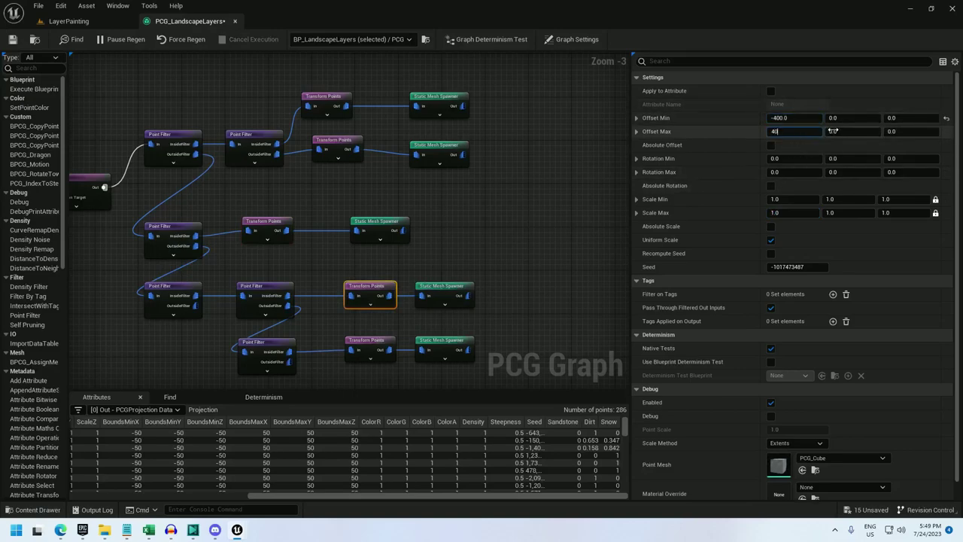
{"action": "type", "text": "0"}
{"action": "left_click", "coordinate": [848, 118]}
{"action": "type", "text": "-400"}
{"action": "left_click", "coordinate": [848, 132]}
{"action": "type", "text": "400"}
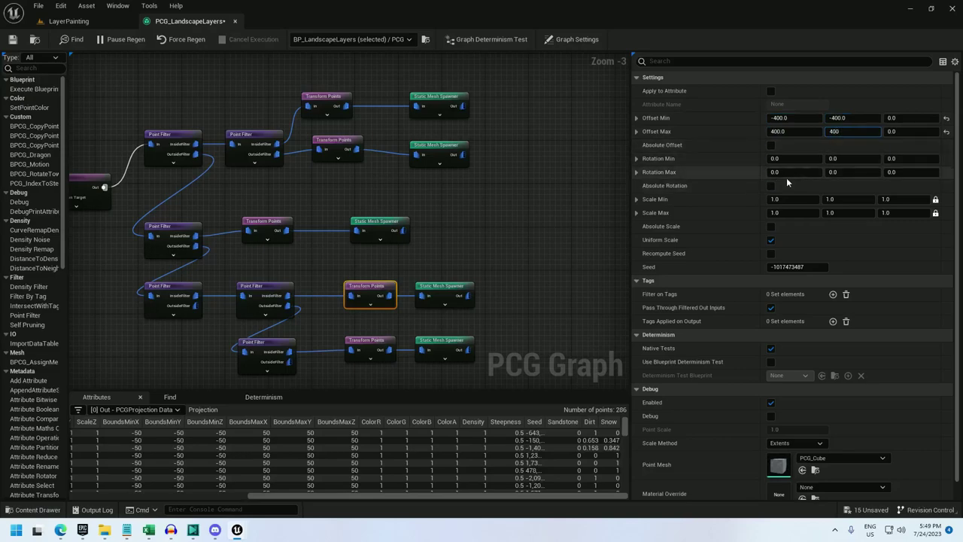
Set the same node's Rotation Min X and Y to -5, Rotation Max to 5, 5, 360, and Scale Min to 0.8 on all axes
{"action": "left_click", "coordinate": [785, 159]}
{"action": "type", "text": "-5"}
{"action": "left_click", "coordinate": [783, 172]}
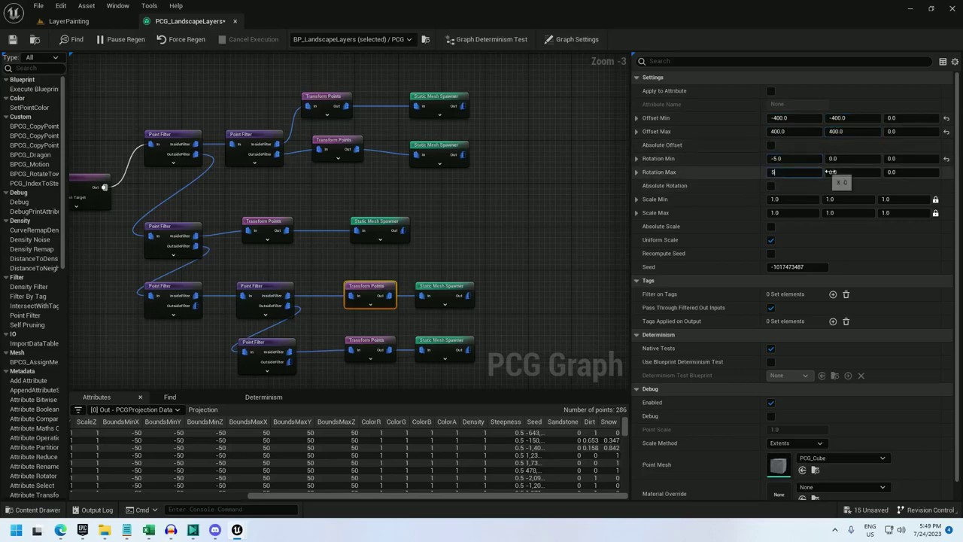
{"action": "type", "text": "5"}
{"action": "left_click", "coordinate": [845, 159]}
{"action": "type", "text": "-5"}
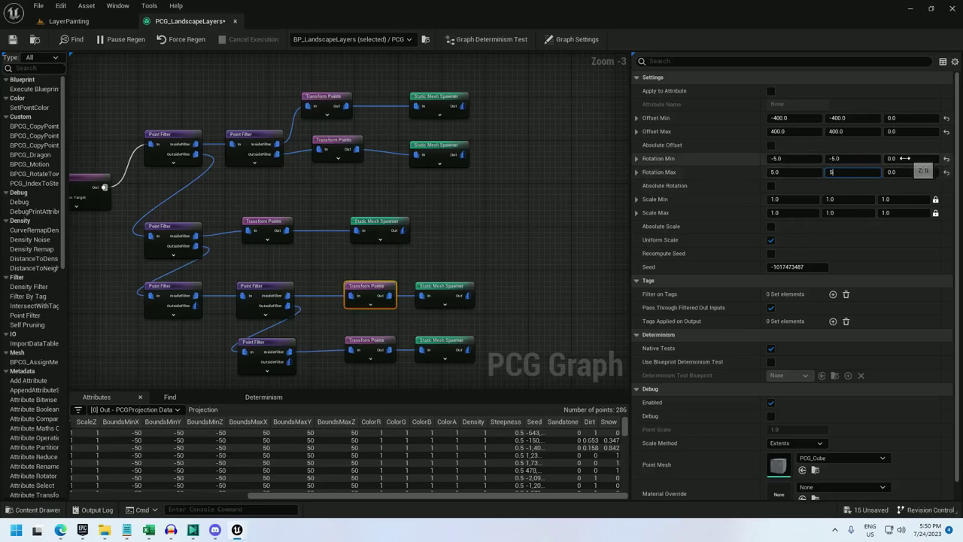
{"action": "left_click", "coordinate": [905, 173]}
{"action": "type", "text": "360"}
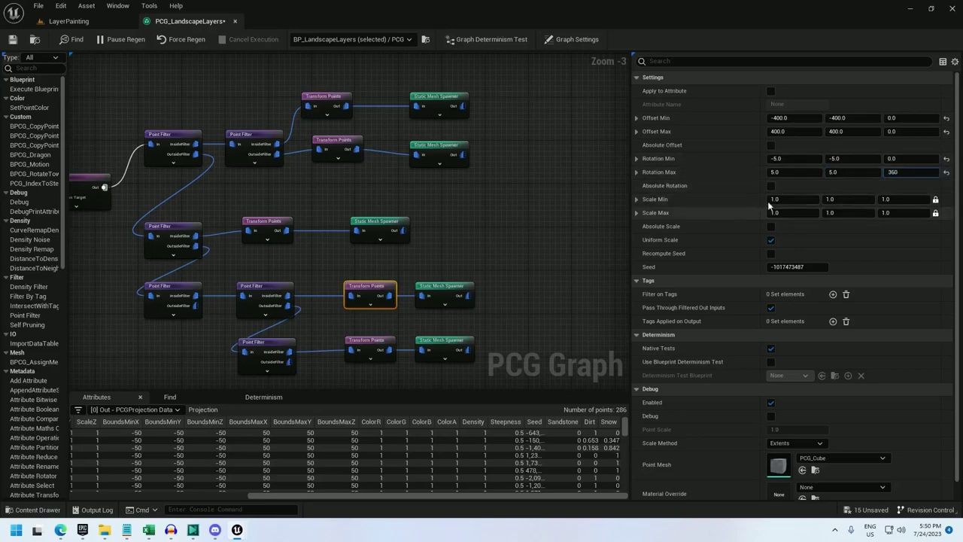
{"action": "left_click", "coordinate": [769, 199]}
{"action": "type", "text": "8"}
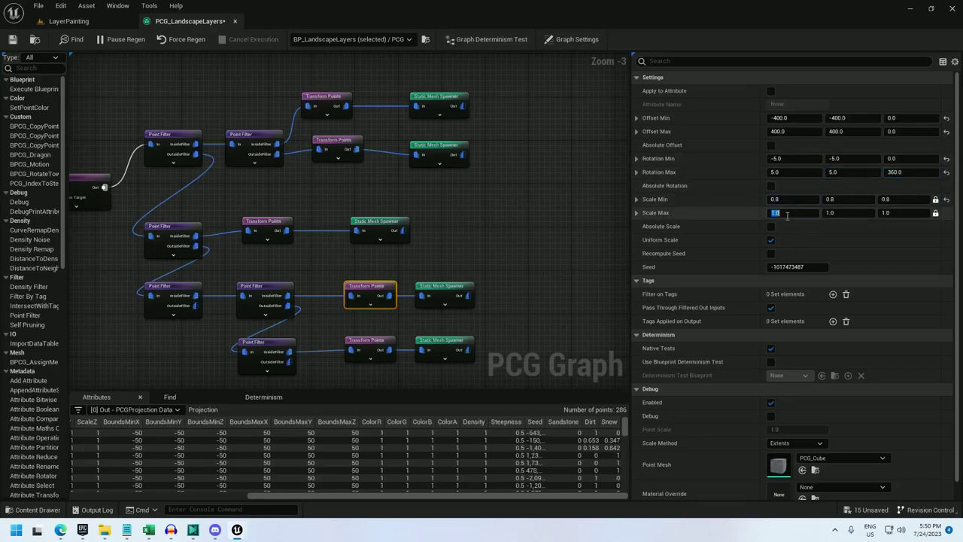
On the lowest branch's Transform Points, set Offset Min X and Y to -300 and Offset Max X and Y to 300
{"action": "left_click", "coordinate": [352, 341]}
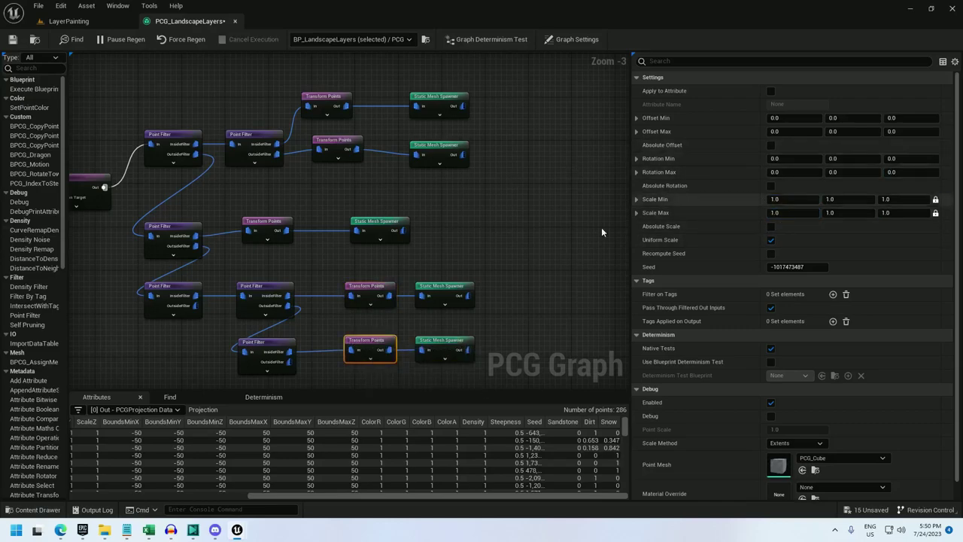
{"action": "type", "text": "-300"}
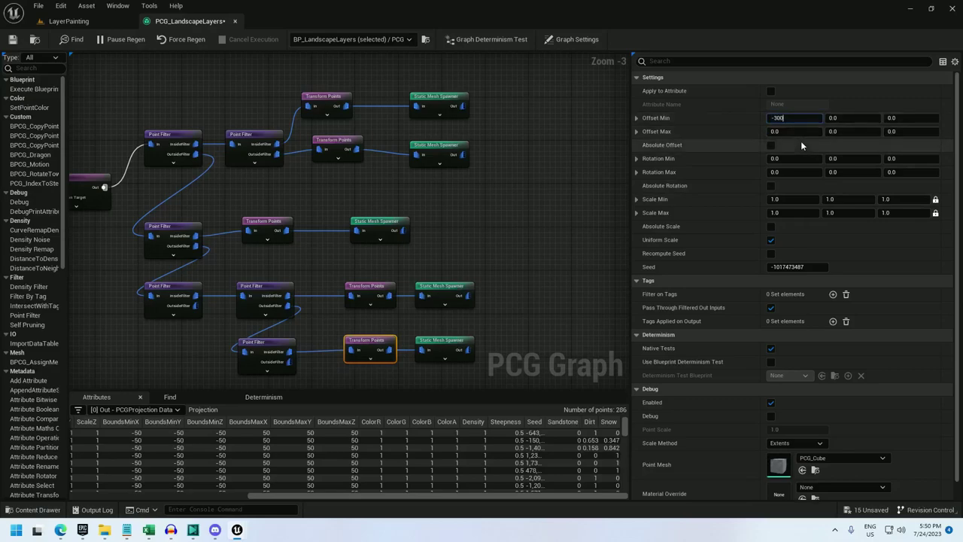
{"action": "left_click", "coordinate": [791, 132]}
{"action": "type", "text": "300"}
{"action": "left_click", "coordinate": [849, 119]}
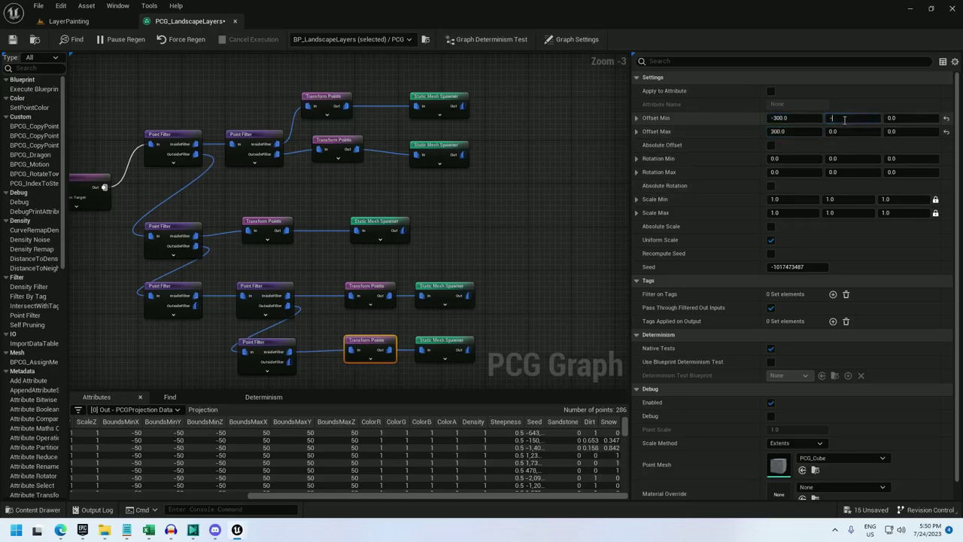
{"action": "type", "text": "-30"}
{"action": "type", "text": "300"}
Set the lowest Transform Points node's Rotation Min X and Y to -5, and its Rotation Max to 5, 5, 360
{"action": "left_click", "coordinate": [808, 157]}
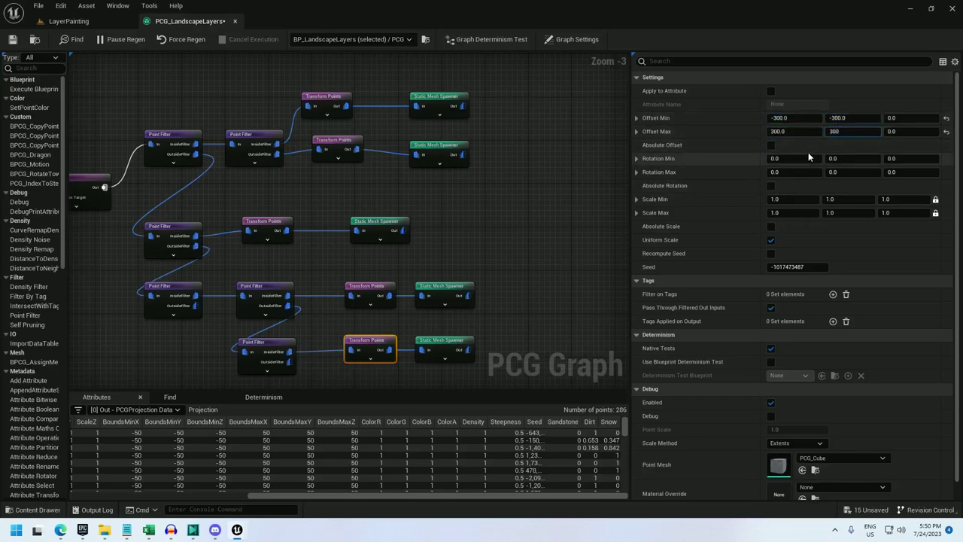
{"action": "type", "text": "-5"}
{"action": "key", "text": "Tab"}
{"action": "type", "text": "-5"}
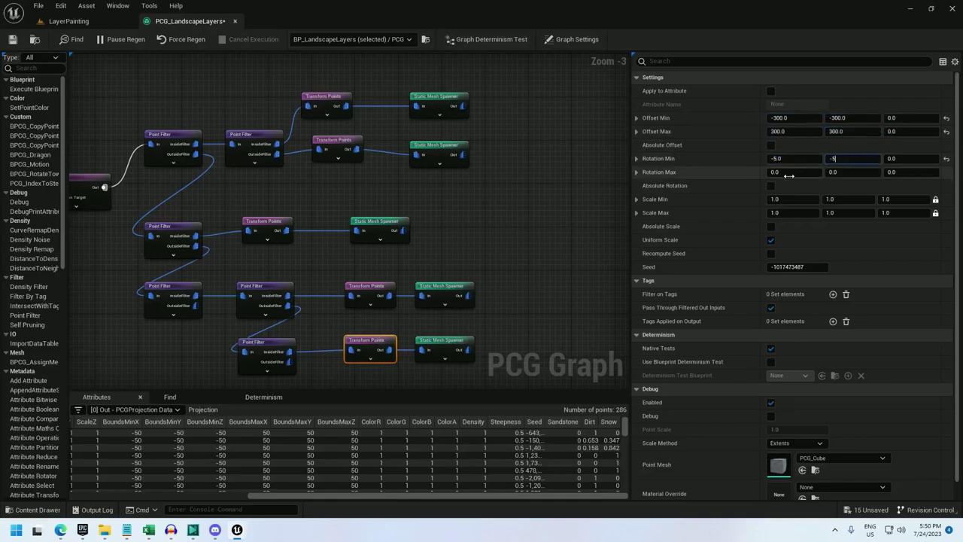
{"action": "left_click", "coordinate": [898, 172]}
{"action": "type", "text": "360"}
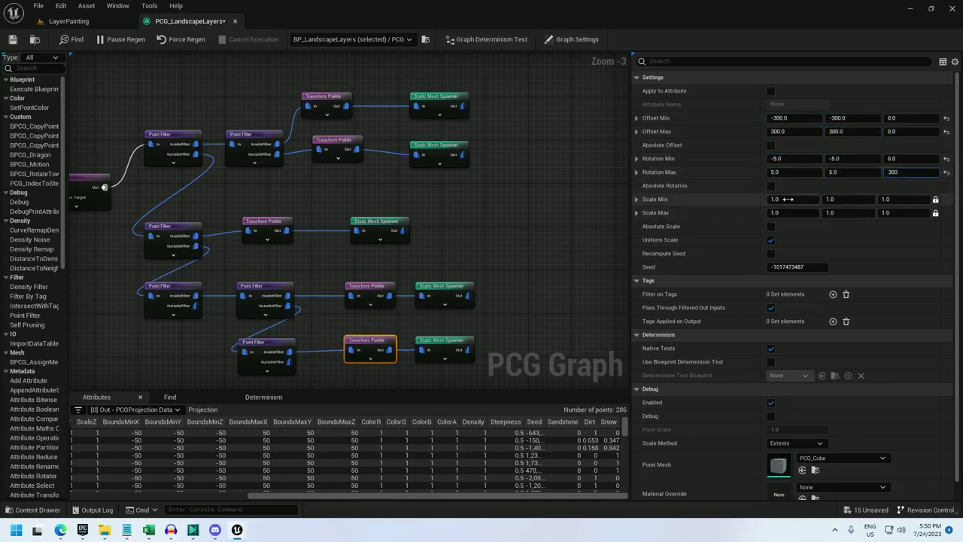
Set the lowest Transform Points node's Scale Min to 0.8 on all axes and its Scale Max to 1
{"action": "left_click", "coordinate": [789, 199]}
{"action": "type", "text": "0.8"}
{"action": "left_click", "coordinate": [783, 213]}
{"action": "left_click", "coordinate": [782, 213]}
{"action": "type", "text": "1"}
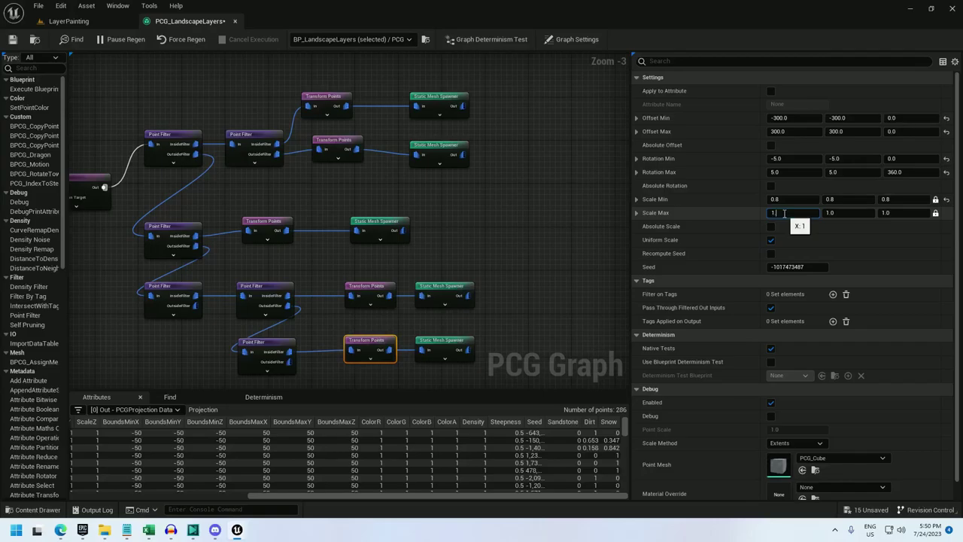
Inspect the spawned meshes on the painted layers in the LayerPainting level
{"action": "left_click", "coordinate": [68, 21]}
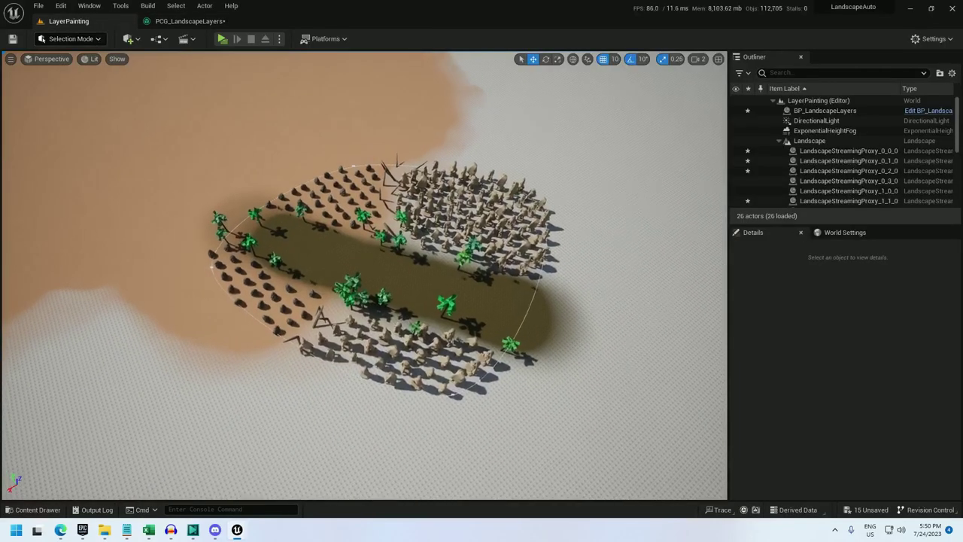
{"action": "key", "text": "w"}
{"action": "right_click_drag", "start_coordinate": [364, 275], "coordinate": [376, 298]}
{"action": "key", "text": "s"}
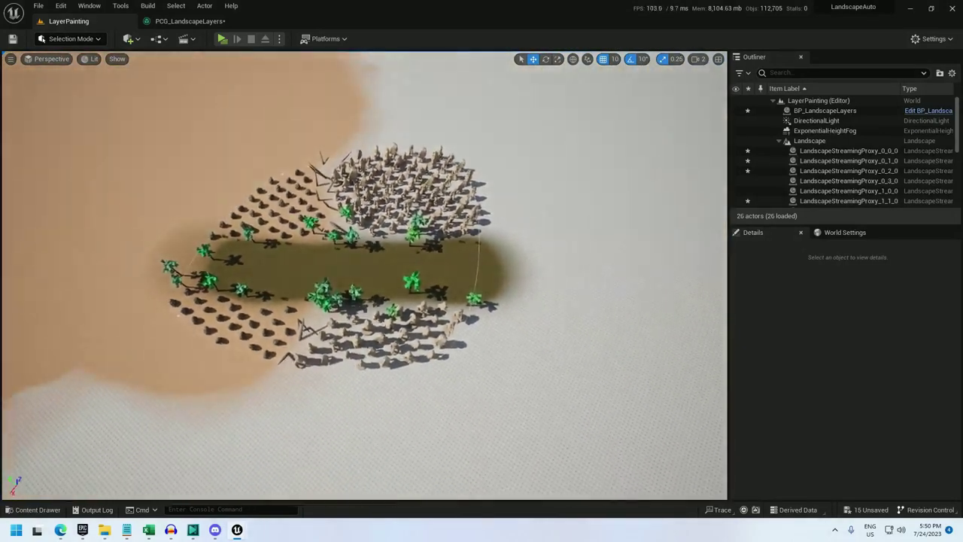
{"action": "right_click_drag", "start_coordinate": [364, 237], "coordinate": [364, 239]}
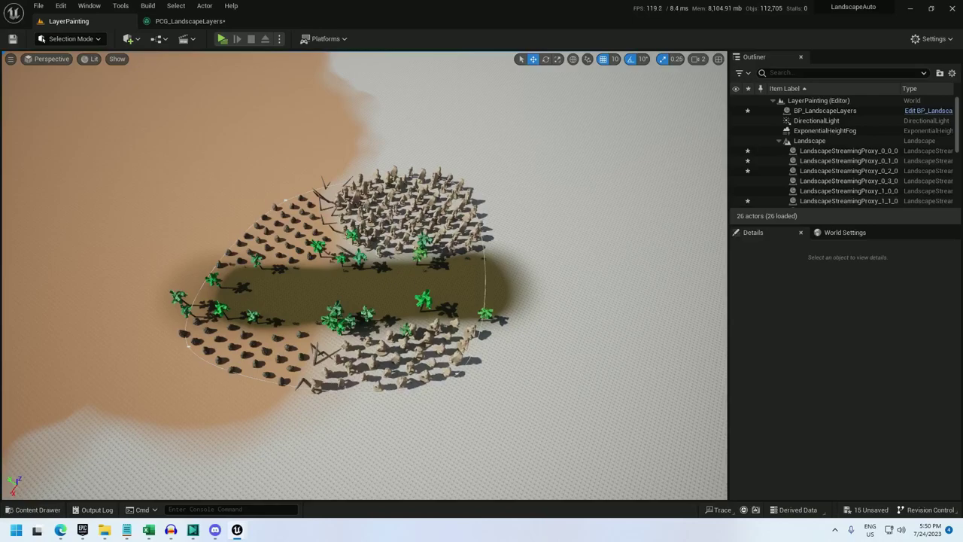
In the PCG graph, move the Get Spline Data, Spline Sampler and Projection nodes farther from the first Point Filter
{"action": "left_click", "coordinate": [187, 26]}
{"action": "right_click_drag", "start_coordinate": [190, 171], "coordinate": [480, 156]}
{"action": "left_click_drag", "start_coordinate": [389, 224], "coordinate": [208, 154]}
{"action": "left_click_drag", "start_coordinate": [366, 162], "coordinate": [279, 156]}
{"action": "right_click_drag", "start_coordinate": [296, 147], "coordinate": [367, 176]}
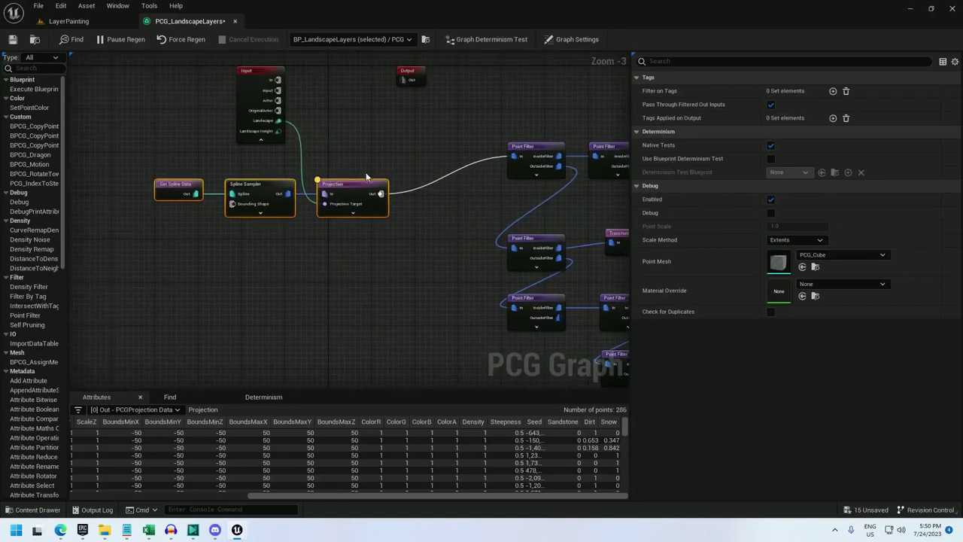
Enable debugging on the Projection node and disable all five Static Mesh Spawner nodes
{"action": "left_click", "coordinate": [352, 184]}
{"action": "right_click", "coordinate": [352, 183]}
{"action": "left_click", "coordinate": [406, 277]}
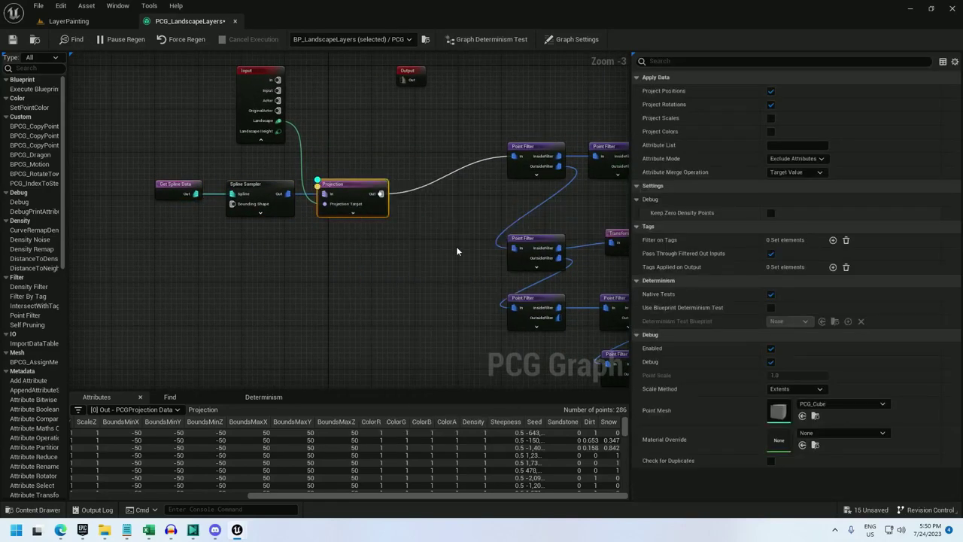
{"action": "right_click_drag", "start_coordinate": [456, 252], "coordinate": [368, 278]}
{"action": "scroll", "coordinate": [412, 232], "scroll_direction": "down", "scroll_amount": 1}
{"action": "left_click_drag", "start_coordinate": [370, 198], "coordinate": [409, 199]}
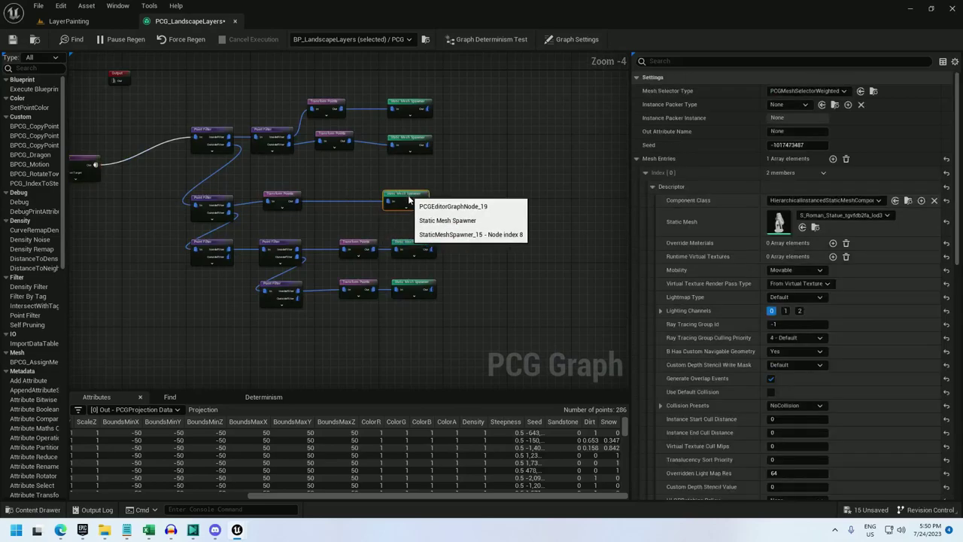
{"action": "left_click_drag", "start_coordinate": [458, 305], "coordinate": [417, 106]}
{"action": "key", "text": "e"}
Examine the Projection node's debug points on the landscape in the level
{"action": "left_click", "coordinate": [69, 22]}
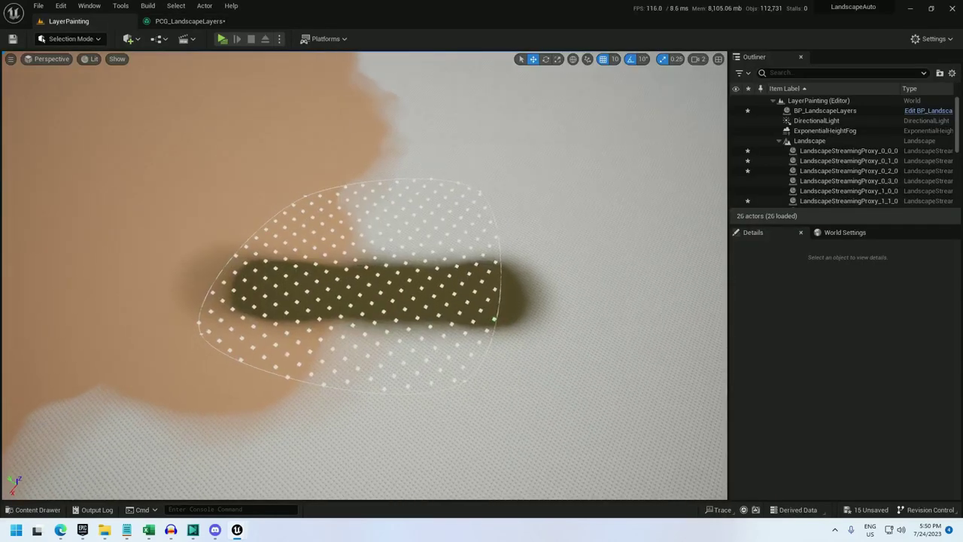
{"action": "scroll", "coordinate": [364, 275], "scroll_direction": "up", "scroll_amount": 4}
{"action": "scroll", "coordinate": [402, 292], "scroll_direction": "up", "scroll_amount": 3}
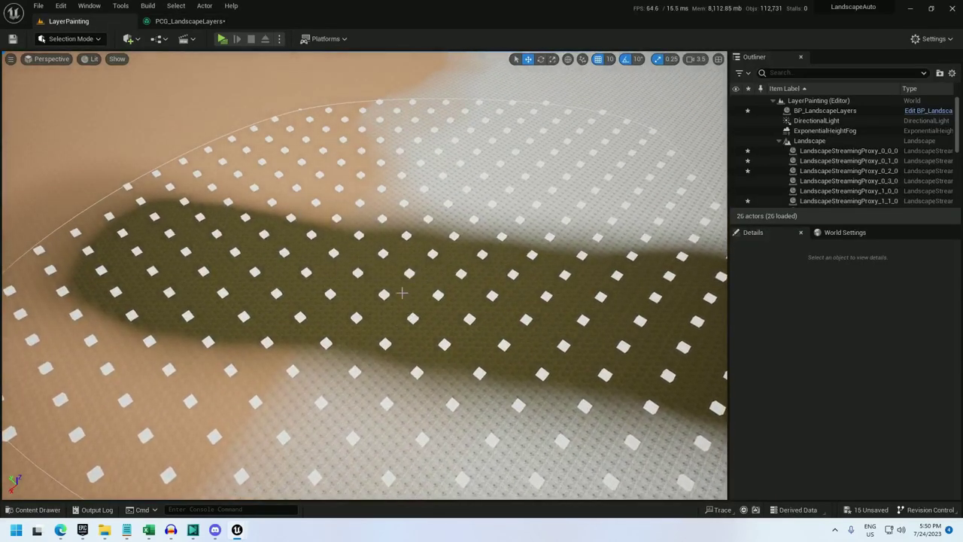
{"action": "scroll", "coordinate": [364, 275], "scroll_direction": "down", "scroll_amount": 6}
Add a Density Noise node to the PCG graph and insert it between Projection and the first Point Filter
{"action": "left_click", "coordinate": [193, 25]}
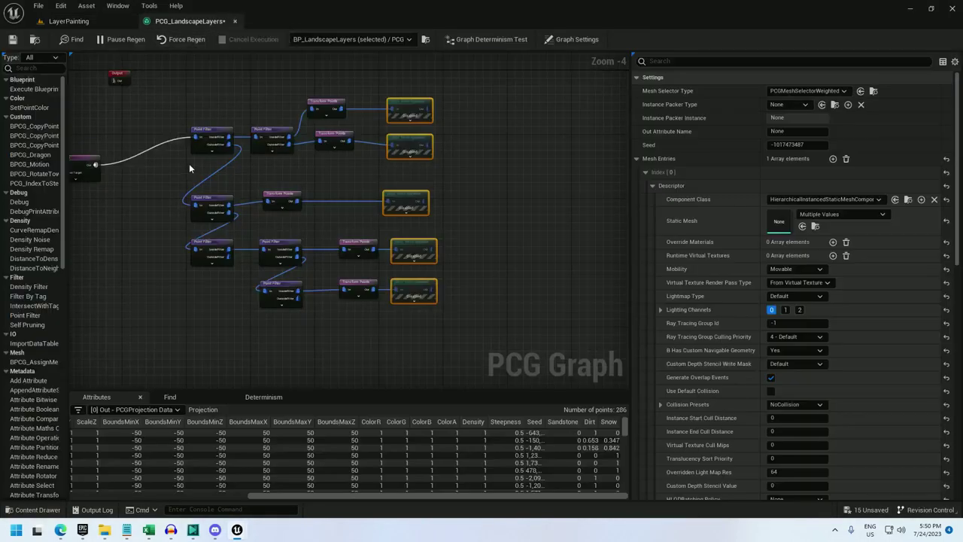
{"action": "right_click_drag", "start_coordinate": [143, 177], "coordinate": [472, 189]}
{"action": "right_click", "coordinate": [463, 186]}
{"action": "type", "text": "density"}
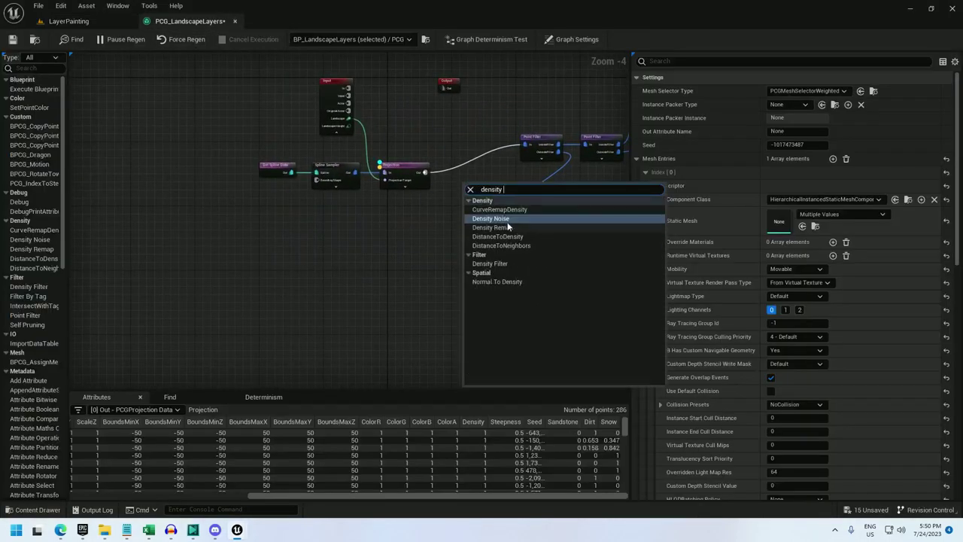
{"action": "left_click", "coordinate": [482, 216]}
{"action": "left_click_drag", "start_coordinate": [425, 172], "coordinate": [492, 193], "text": "ctrl"}
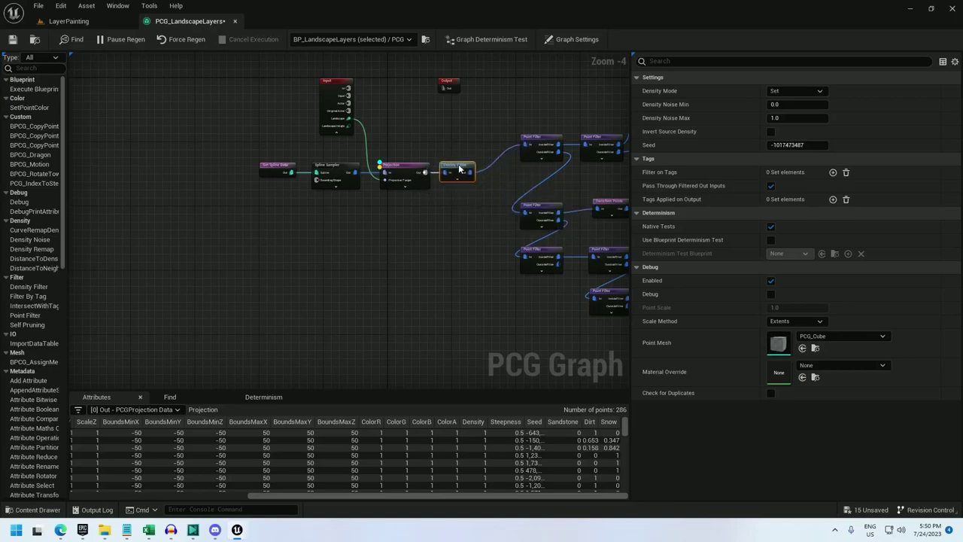
Switch debugging to the Density Noise node and view its points in the level
{"action": "right_click_drag", "start_coordinate": [519, 189], "coordinate": [296, 205]}
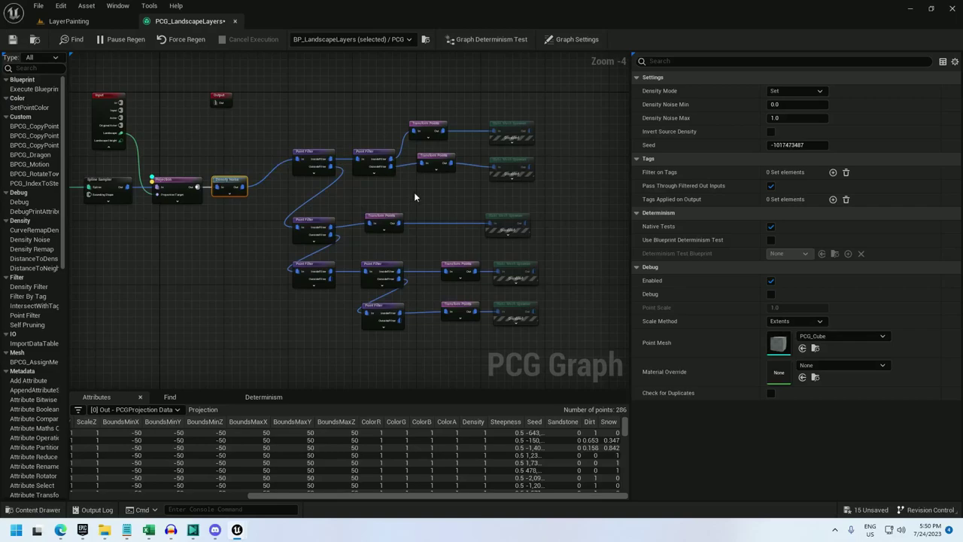
{"action": "right_click", "coordinate": [226, 178]}
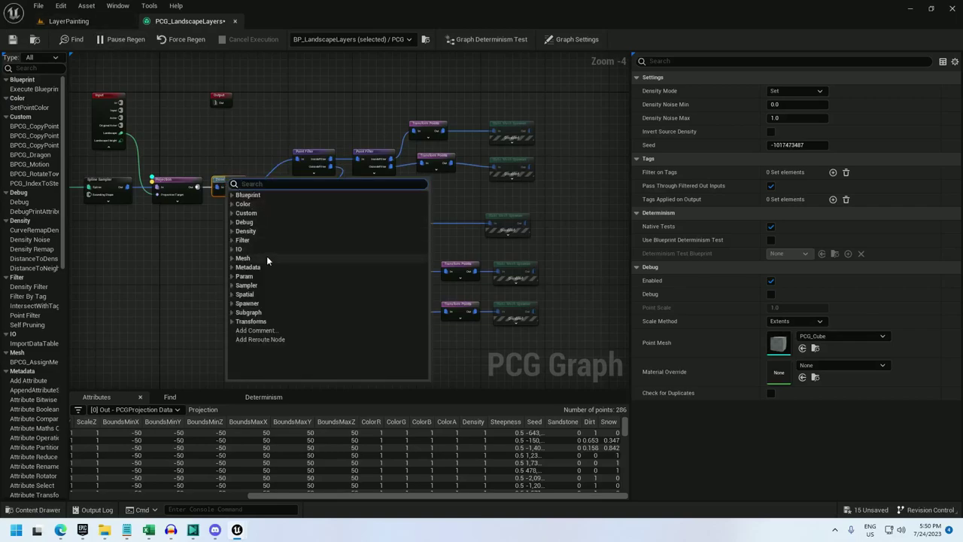
{"action": "right_click", "coordinate": [223, 187]}
{"action": "left_click", "coordinate": [249, 274]}
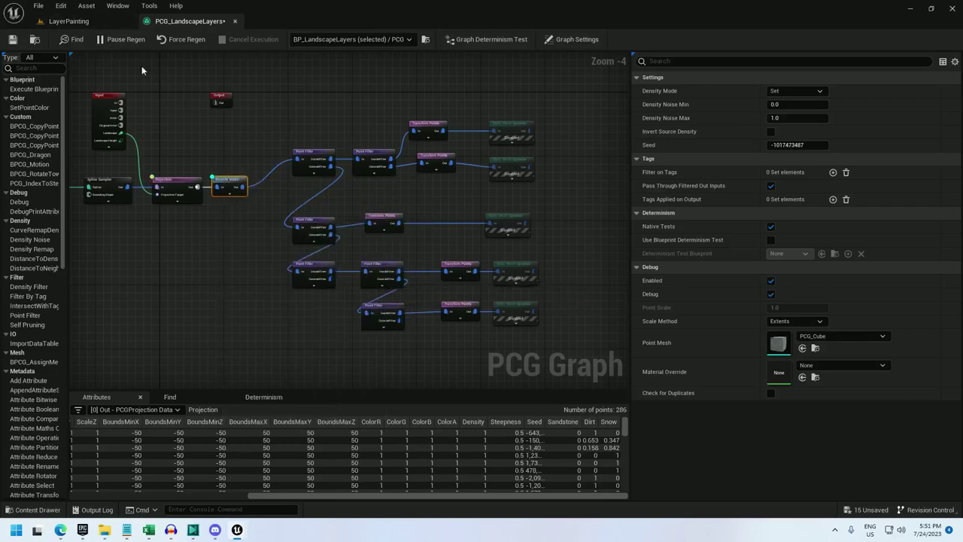
{"action": "left_click", "coordinate": [95, 23]}
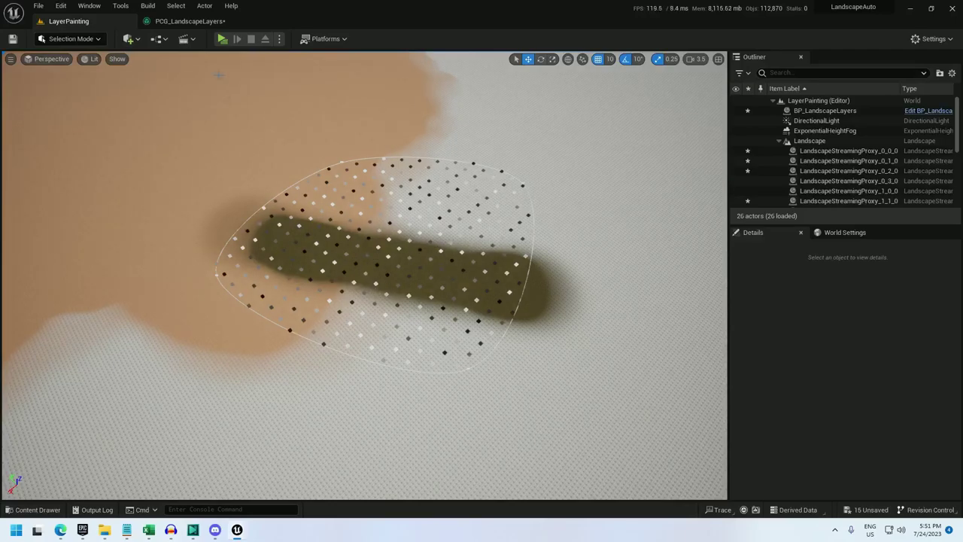
Insert a Density Filter before the upper branch's OutsideFilter Transform Points, moving that node and its spawner aside to make room
{"action": "left_click", "coordinate": [189, 21]}
{"action": "mouse_move", "coordinate": [509, 175]}
{"action": "left_mouse_down"}
{"action": "mouse_move", "coordinate": [448, 158]}
{"action": "mouse_move", "coordinate": [525, 168]}
{"action": "left_mouse_up"}
{"action": "right_click", "coordinate": [442, 178]}
{"action": "type", "text": "density f"}
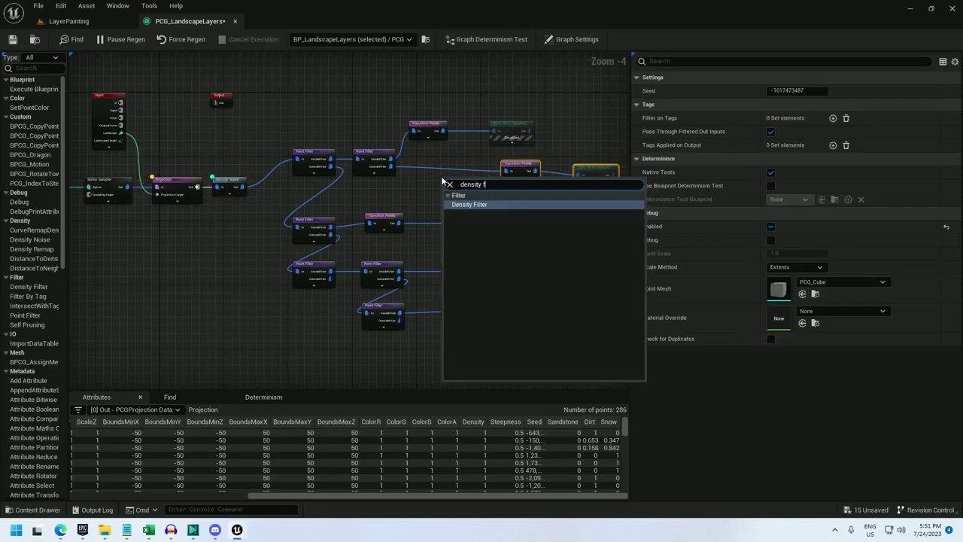
{"action": "key", "text": "Return"}
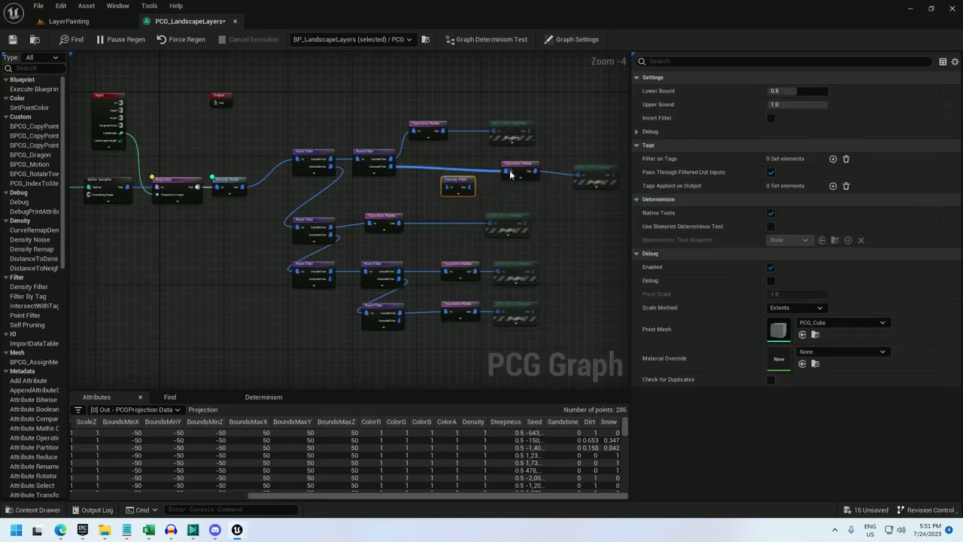
{"action": "mouse_move", "coordinate": [509, 172]}
{"action": "left_mouse_down", "text": "ctrl"}
{"action": "mouse_move", "coordinate": [423, 195]}
{"action": "mouse_move", "coordinate": [507, 170]}
{"action": "left_mouse_up", "text": "ctrl"}
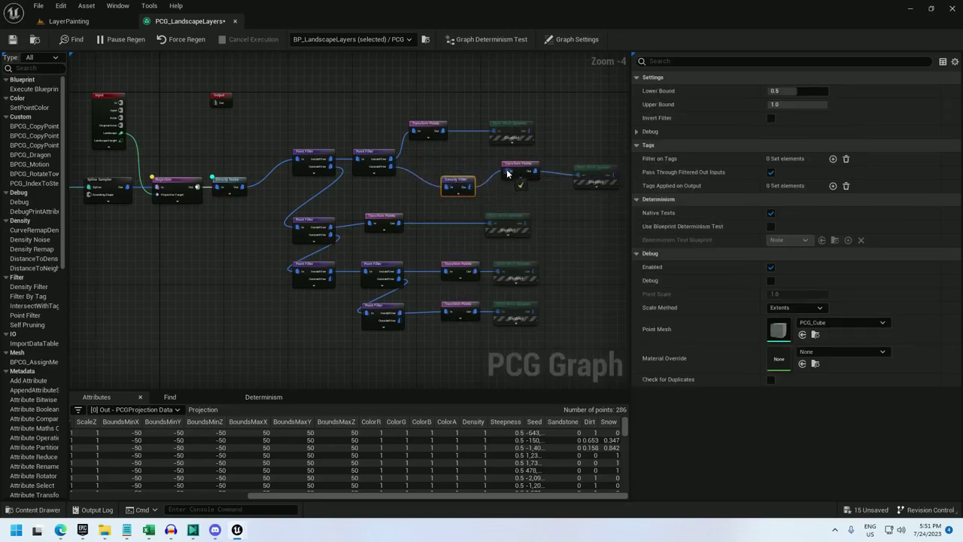
Turn off debugging on the Density Noise node and re-enable all five Static Mesh Spawner nodes
{"action": "left_click", "coordinate": [237, 183]}
{"action": "right_click_drag", "start_coordinate": [453, 192], "coordinate": [333, 169]}
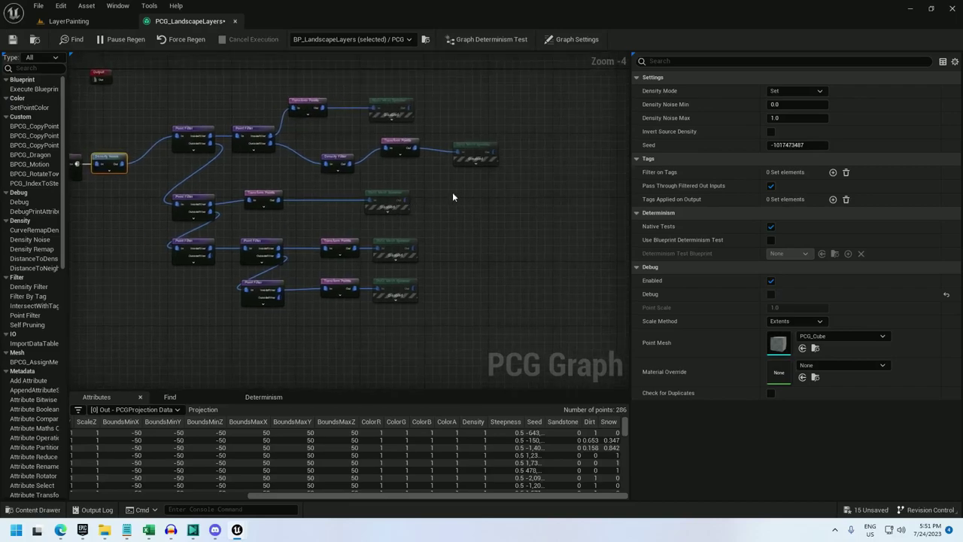
{"action": "left_click", "coordinate": [468, 154]}
{"action": "key", "text": "e"}
{"action": "left_click", "coordinate": [401, 112]}
{"action": "key", "text": "e"}
{"action": "left_click_drag", "start_coordinate": [443, 303], "coordinate": [393, 196]}
{"action": "key", "text": "e"}
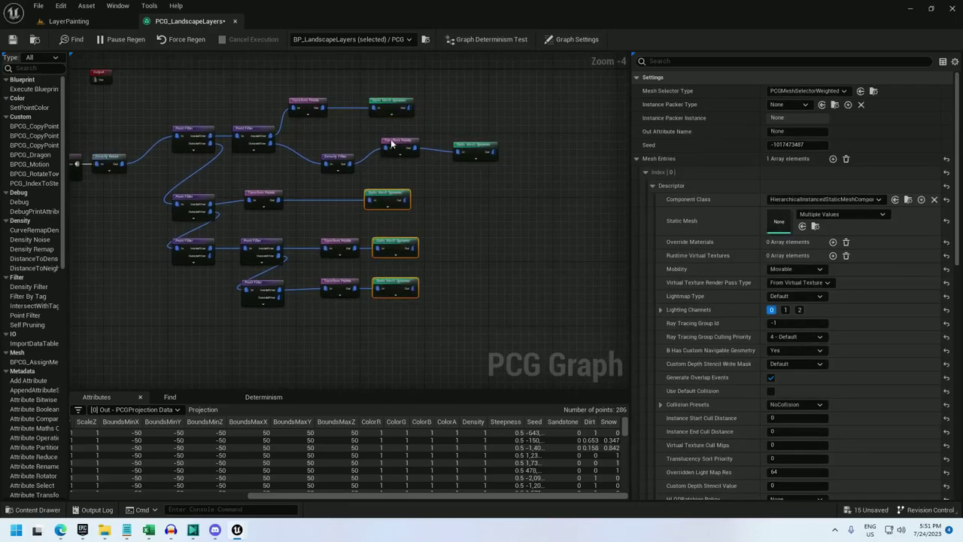
Move the Density Filter in line before the second branch's Transform Points and set its Lower Bound to 0.95
{"action": "left_click_drag", "start_coordinate": [334, 160], "coordinate": [325, 145]}
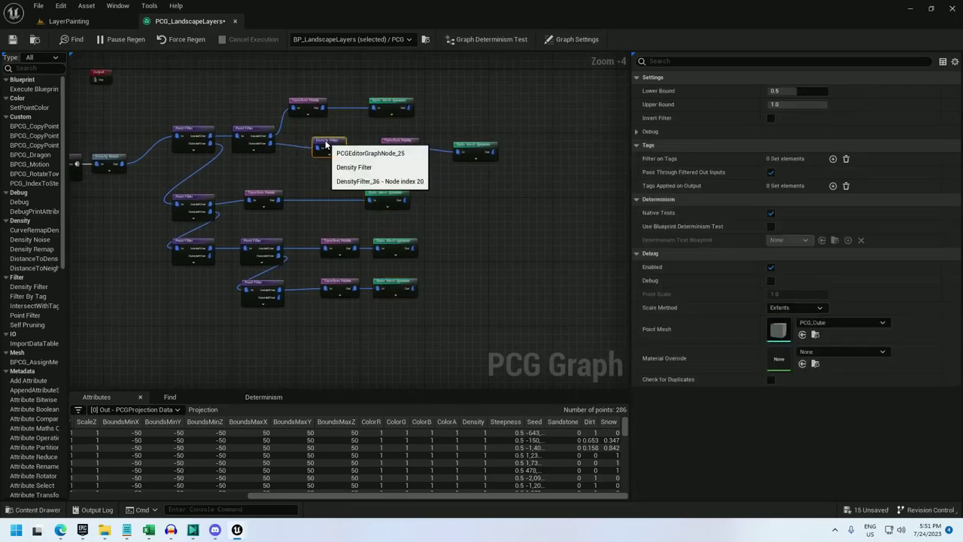
{"action": "left_click", "coordinate": [788, 90]}
{"action": "key", "text": "Return"}
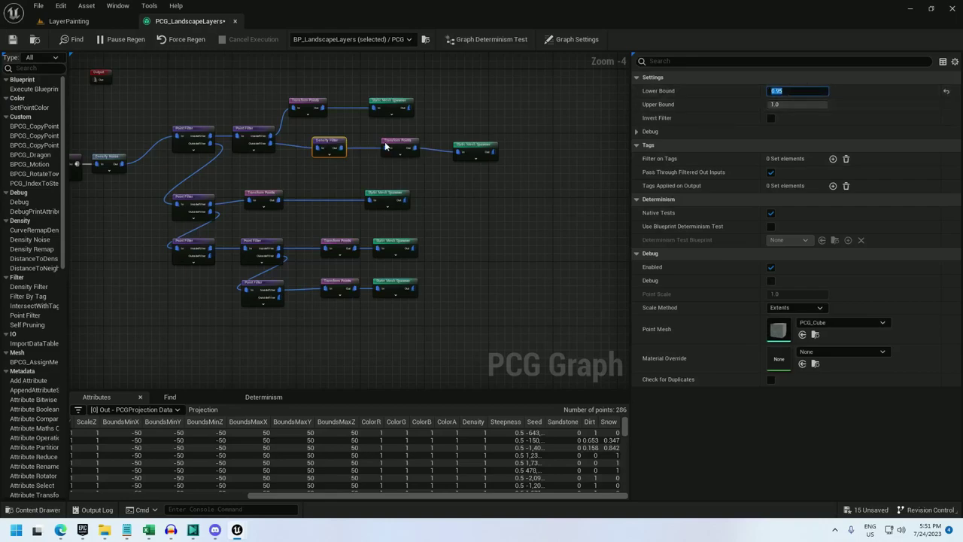
Duplicate the Density Filter into the third branch between Transform Points and the Static Mesh Spawner, with a Lower Bound of 0.98
{"action": "right_click_drag", "start_coordinate": [131, 203], "coordinate": [251, 169]}
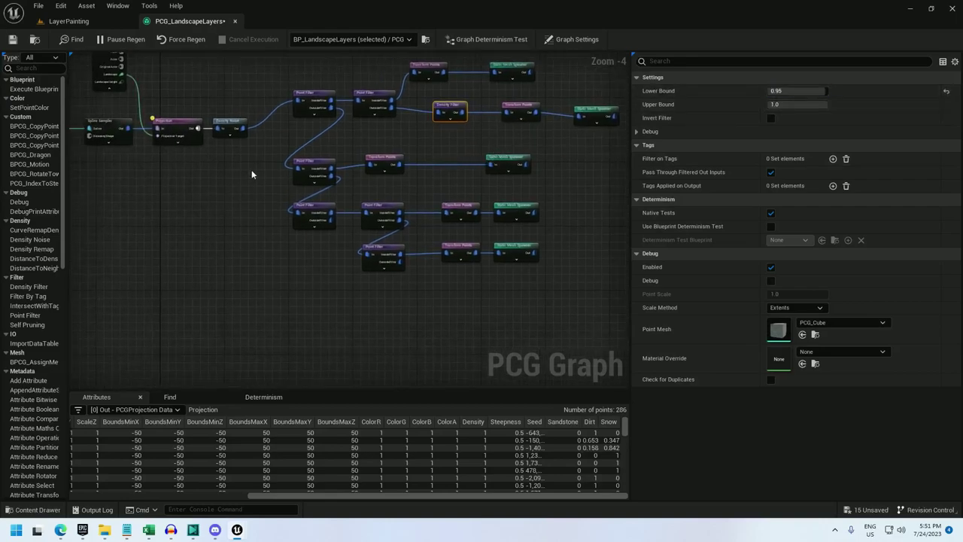
{"action": "left_click", "coordinate": [448, 147]}
{"action": "left_click", "coordinate": [454, 110]}
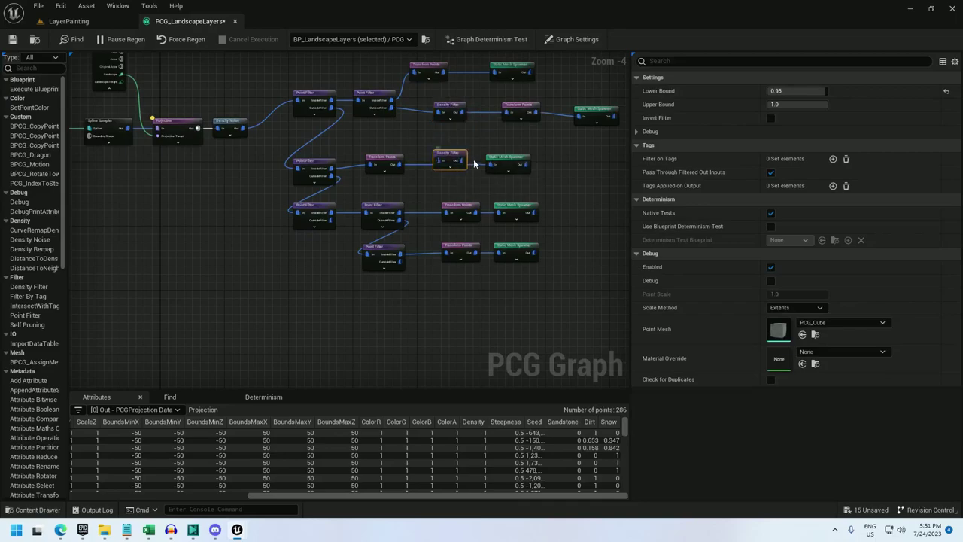
{"action": "left_click_drag", "start_coordinate": [490, 165], "coordinate": [459, 162], "text": "ctrl"}
{"action": "left_click", "coordinate": [811, 89]}
{"action": "type", "text": "9"}
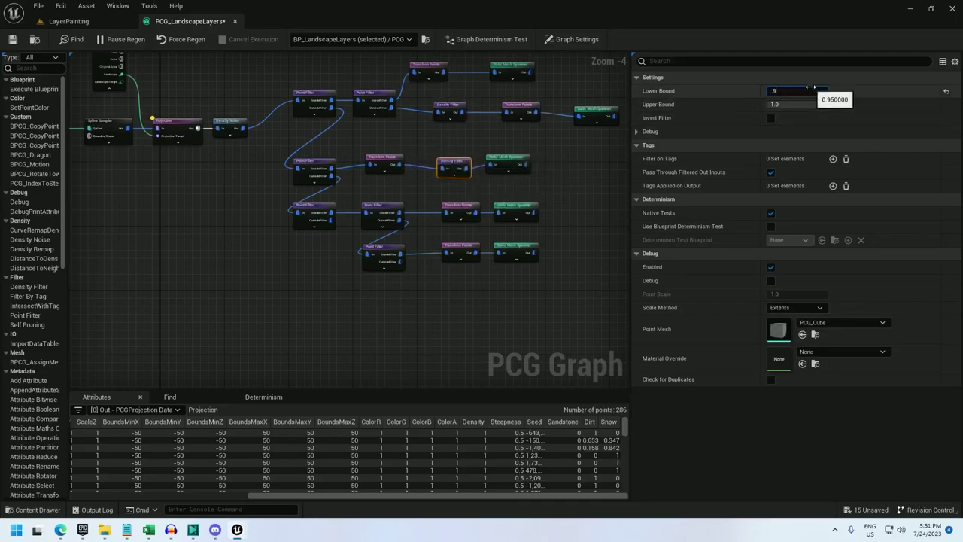
{"action": "type", "text": "8"}
{"action": "key", "text": "Return"}
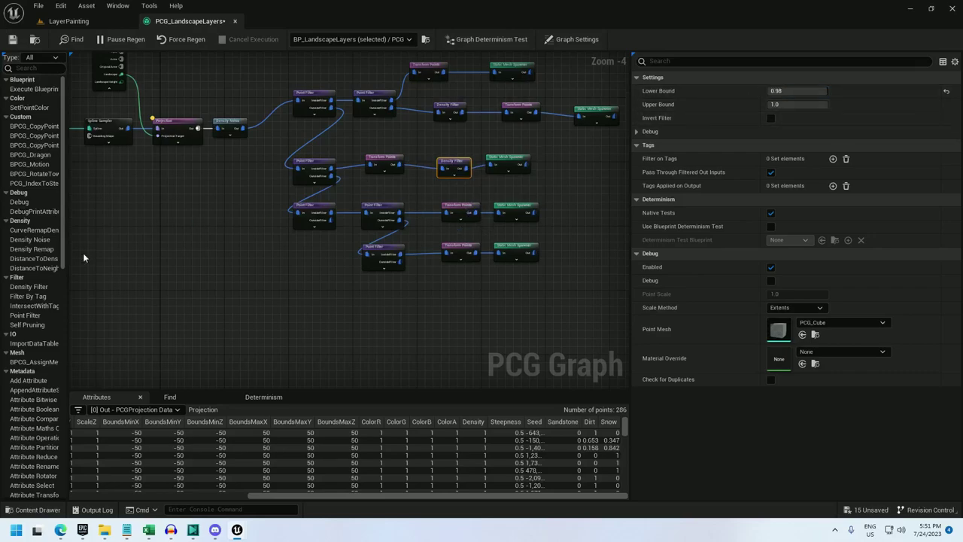
Insert another Density Filter with Lower Bound 0.8 before the fourth branch's Transform Points, shifting that node and its spawner aside
{"action": "key", "text": "ctrl+v"}
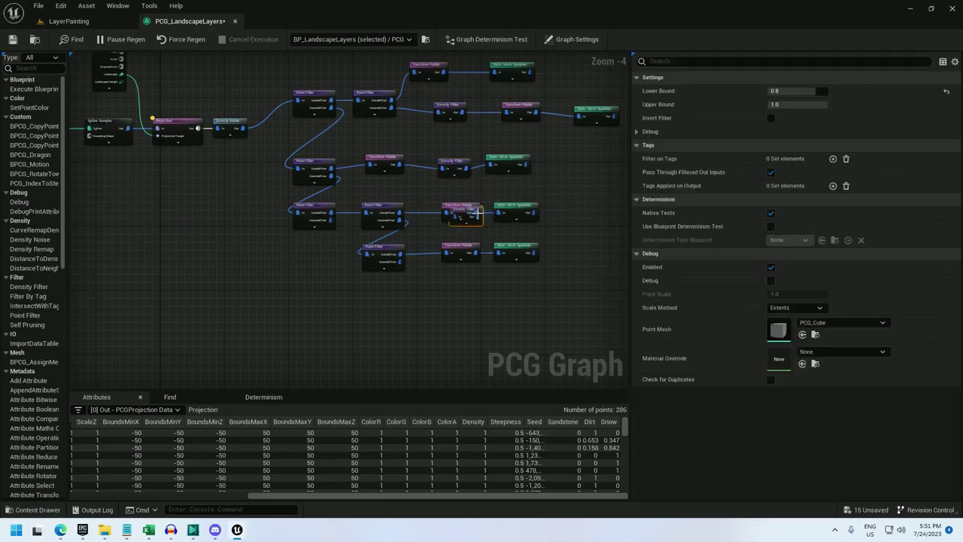
{"action": "left_click_drag", "start_coordinate": [476, 215], "coordinate": [436, 196]}
{"action": "left_click_drag", "start_coordinate": [516, 217], "coordinate": [516, 217]}
{"action": "left_click_drag", "start_coordinate": [516, 218], "coordinate": [572, 217]}
{"action": "left_click_drag", "start_coordinate": [424, 194], "coordinate": [445, 211]}
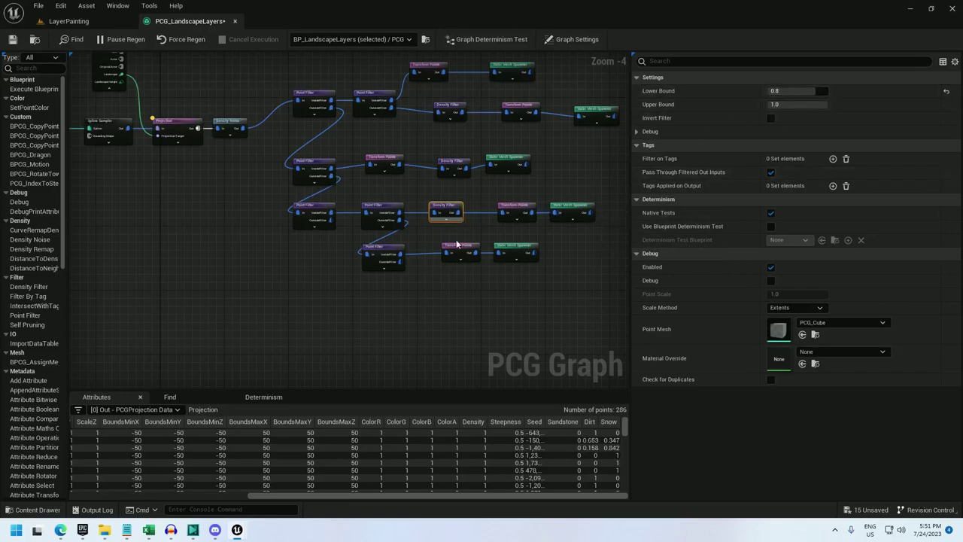
Line up the five Static Mesh Spawner nodes in one vertical column at the ends of their branches
{"action": "right_click_drag", "start_coordinate": [578, 281], "coordinate": [442, 323]}
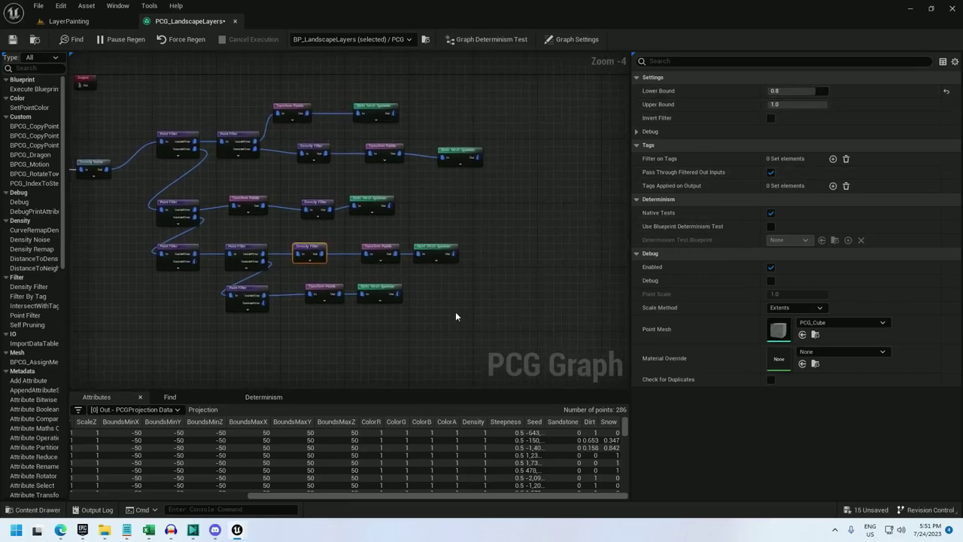
{"action": "left_click_drag", "start_coordinate": [374, 289], "coordinate": [441, 289]}
{"action": "left_click_drag", "start_coordinate": [377, 203], "coordinate": [444, 206]}
{"action": "left_click_drag", "start_coordinate": [435, 247], "coordinate": [442, 247]}
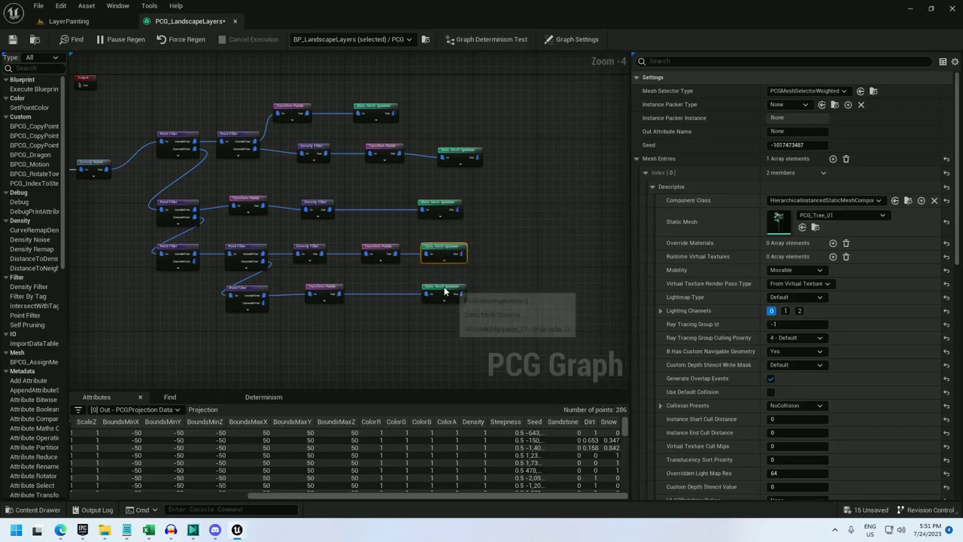
{"action": "left_click_drag", "start_coordinate": [445, 288], "coordinate": [441, 288]}
{"action": "left_click_drag", "start_coordinate": [442, 246], "coordinate": [438, 246]}
{"action": "left_click_drag", "start_coordinate": [457, 148], "coordinate": [438, 144]}
{"action": "left_click_drag", "start_coordinate": [379, 106], "coordinate": [446, 107]}
Straighten the upper Point Filter row and align the Transform Points and Density Filter nodes of the branches into columns
{"action": "right_click_drag", "start_coordinate": [369, 191], "coordinate": [449, 188]}
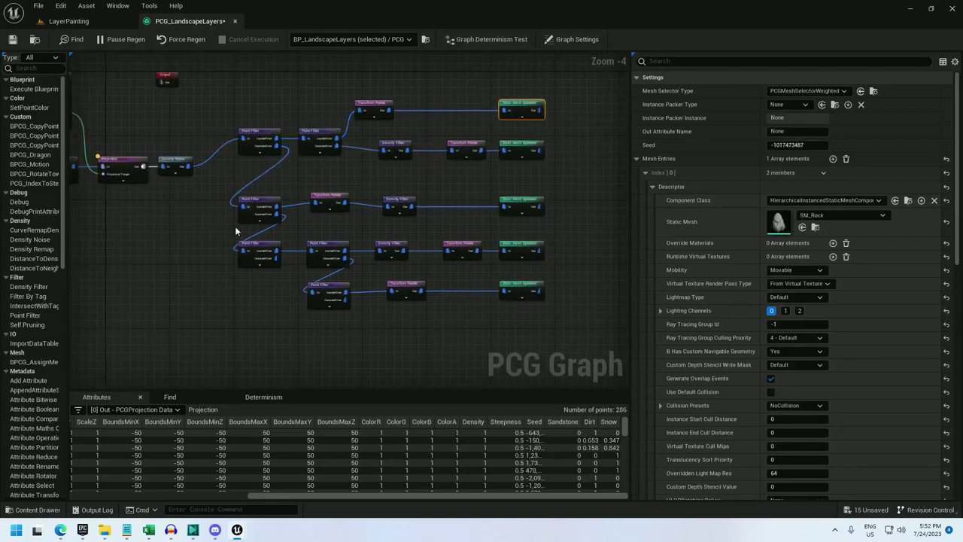
{"action": "left_click_drag", "start_coordinate": [228, 174], "coordinate": [535, 146]}
{"action": "left_click_drag", "start_coordinate": [317, 134], "coordinate": [322, 158]}
{"action": "left_click", "coordinate": [263, 162], "text": "ctrl"}
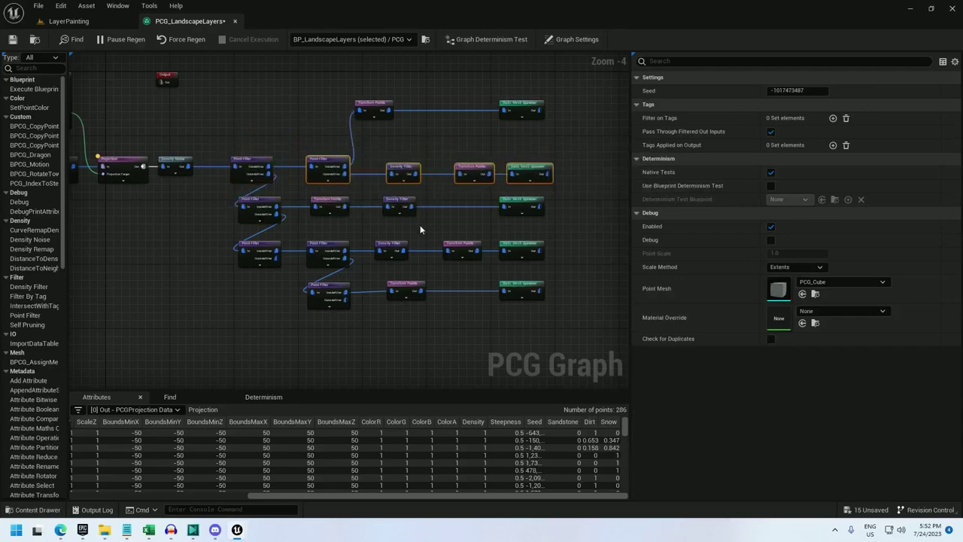
{"action": "left_click_drag", "start_coordinate": [371, 103], "coordinate": [466, 103]}
{"action": "left_click", "coordinate": [527, 172]}
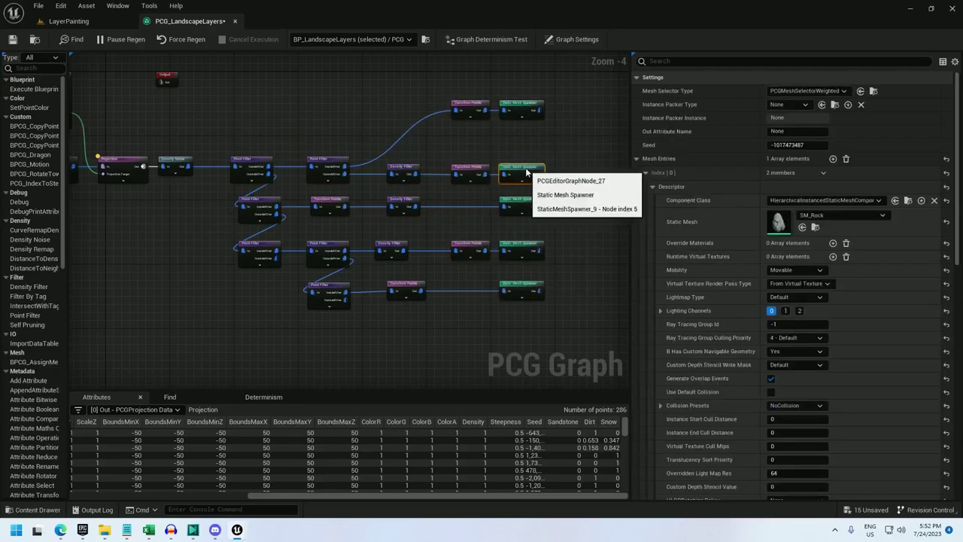
{"action": "left_click_drag", "start_coordinate": [421, 292], "coordinate": [486, 292]}
{"action": "left_click_drag", "start_coordinate": [399, 250], "coordinate": [411, 250]}
Reorder the third branch so its Density Filter comes before Transform Points, aligning both nodes with the other branches
{"action": "left_click_drag", "start_coordinate": [301, 225], "coordinate": [327, 212]}
{"action": "left_click", "coordinate": [465, 204]}
{"action": "key", "text": "Delete"}
{"action": "left_click_drag", "start_coordinate": [400, 204], "coordinate": [475, 206]}
{"action": "left_click_drag", "start_coordinate": [327, 212], "coordinate": [456, 206]}
Review the rearranged graph and the Sandstone Point Filter's settings, and inspect the spawned meshes in the level
{"action": "scroll", "coordinate": [172, 293], "scroll_direction": "down", "scroll_amount": 1}
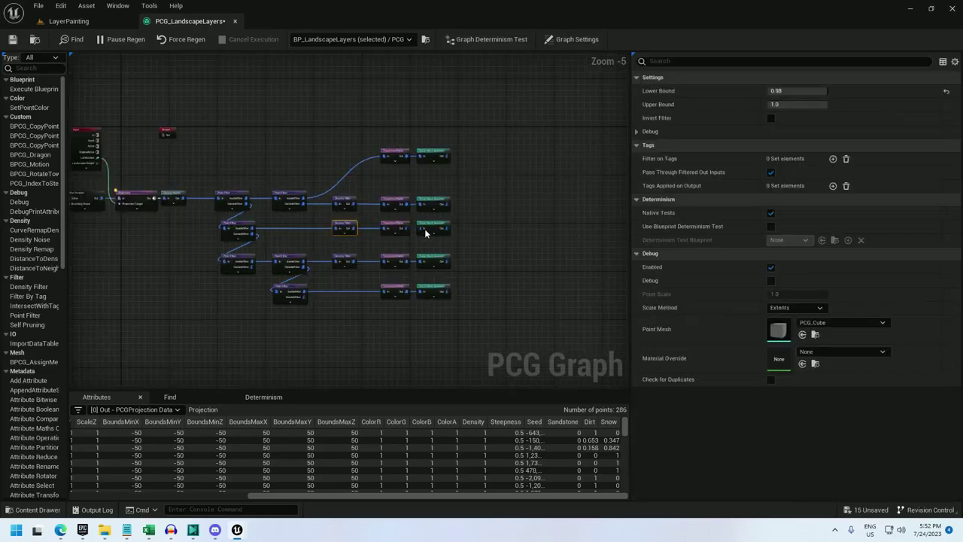
{"action": "scroll", "coordinate": [166, 249], "scroll_direction": "up", "scroll_amount": 1}
{"action": "right_click_drag", "start_coordinate": [166, 248], "coordinate": [277, 215]}
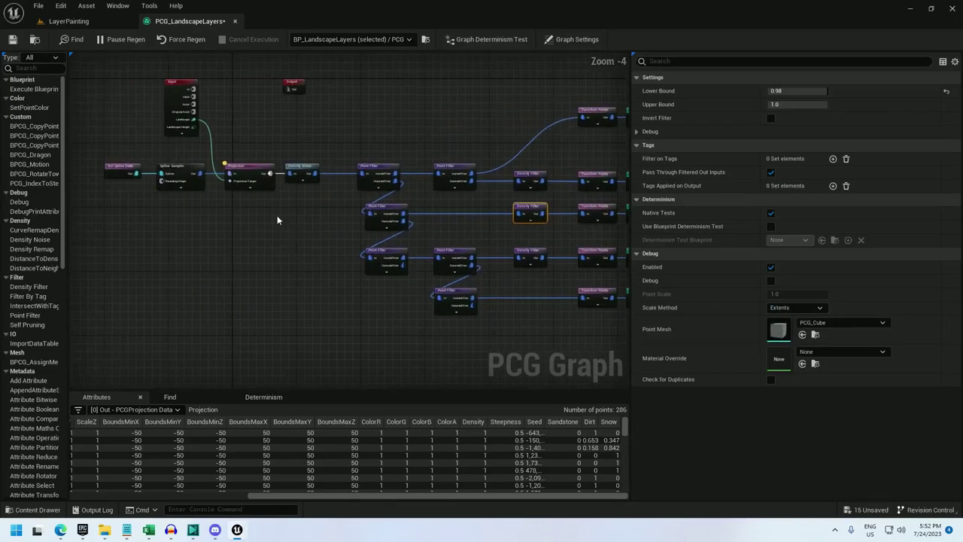
{"action": "left_click", "coordinate": [381, 172]}
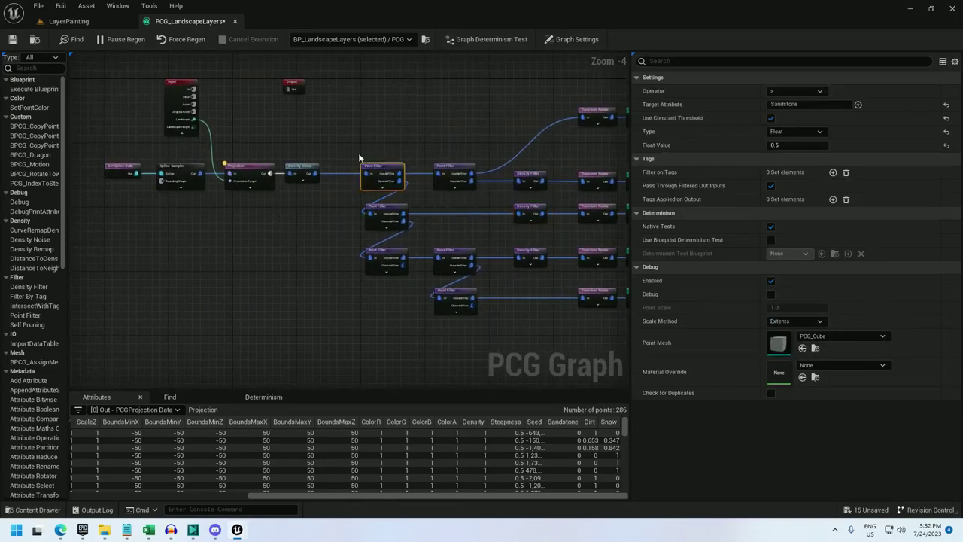
{"action": "left_click", "coordinate": [81, 23]}
{"action": "key", "text": "w"}
{"action": "mouse_move", "coordinate": [255, 150]}
{"action": "right_mouse_down"}
{"action": "mouse_move", "coordinate": [260, 128]}
{"action": "mouse_move", "coordinate": [316, 120]}
{"action": "right_mouse_up"}
{"action": "right_click_drag", "start_coordinate": [338, 262], "coordinate": [338, 176]}
{"action": "left_click", "coordinate": [190, 21]}
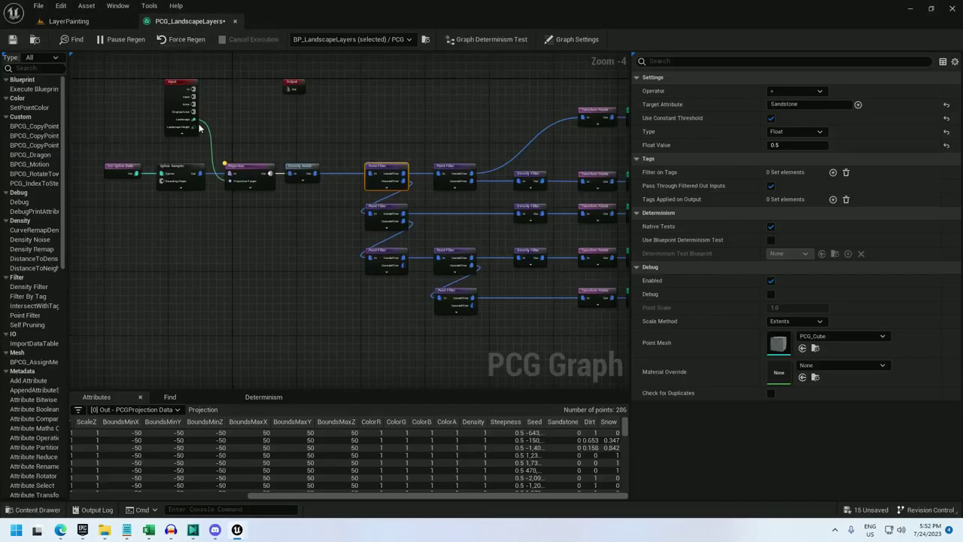
Set the Spline Sampler's Interior Sample Spacing to 100 and view the regenerated meshes in the LayerPainting level
{"action": "left_click", "coordinate": [181, 173]}
{"action": "left_click", "coordinate": [798, 213]}
{"action": "type", "text": "10"}
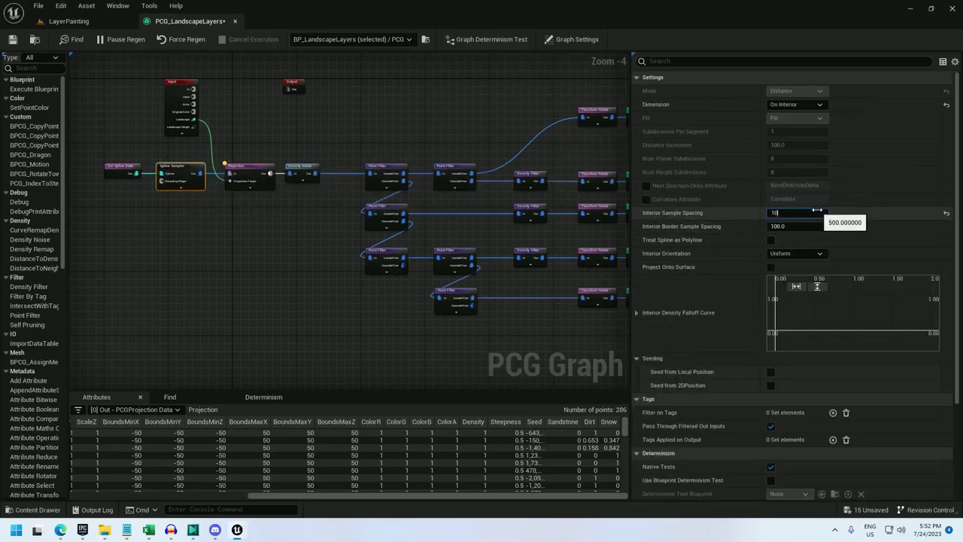
{"action": "type", "text": "0"}
{"action": "key", "text": "Return"}
{"action": "left_click", "coordinate": [69, 21]}
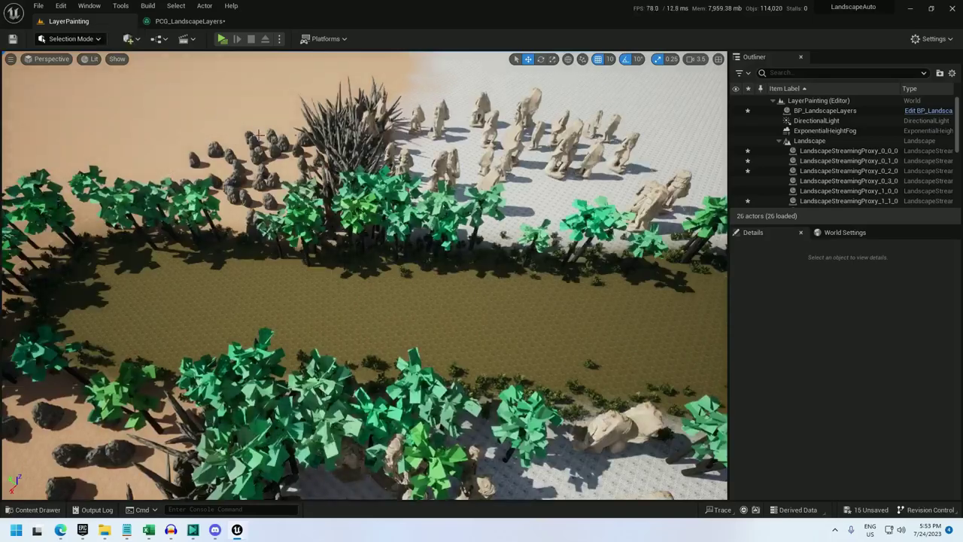
{"action": "scroll", "coordinate": [361, 271], "scroll_direction": "down", "scroll_amount": 5}
{"action": "scroll", "coordinate": [443, 237], "scroll_direction": "down", "scroll_amount": 1}
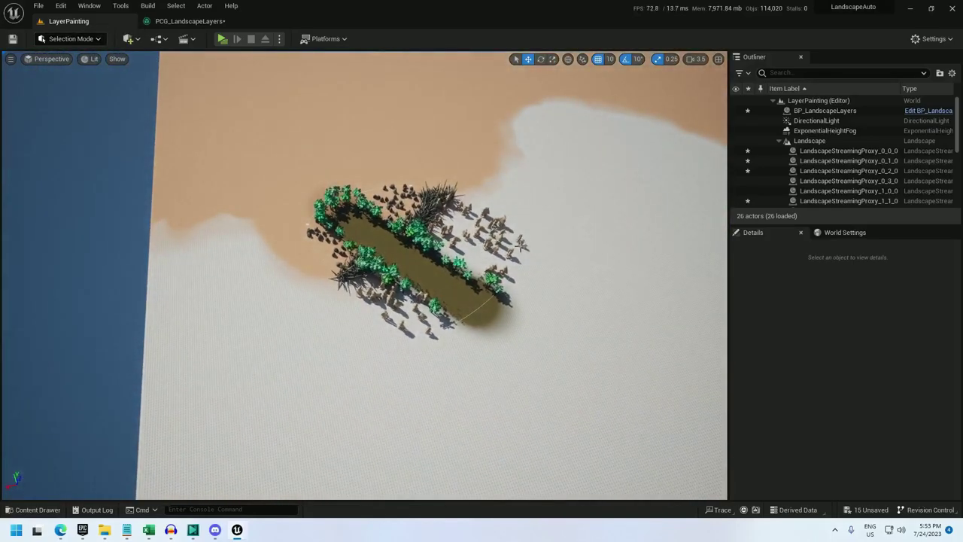
{"action": "right_click_drag", "start_coordinate": [521, 245], "coordinate": [724, 163]}
{"action": "key", "text": "w"}
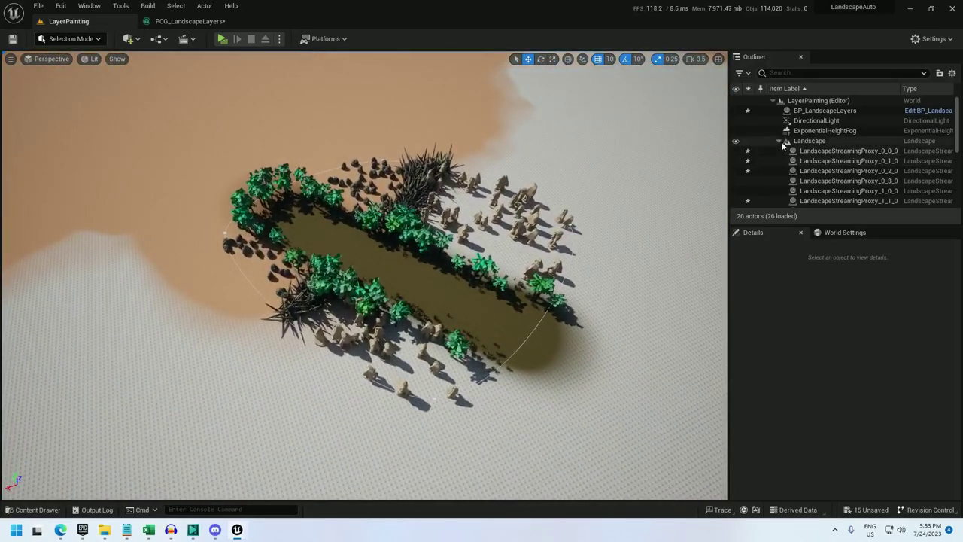
Select BP_LandscapeLayers and move four of its spline points far outward so the loop covers most of the landscape
{"action": "left_click", "coordinate": [779, 141]}
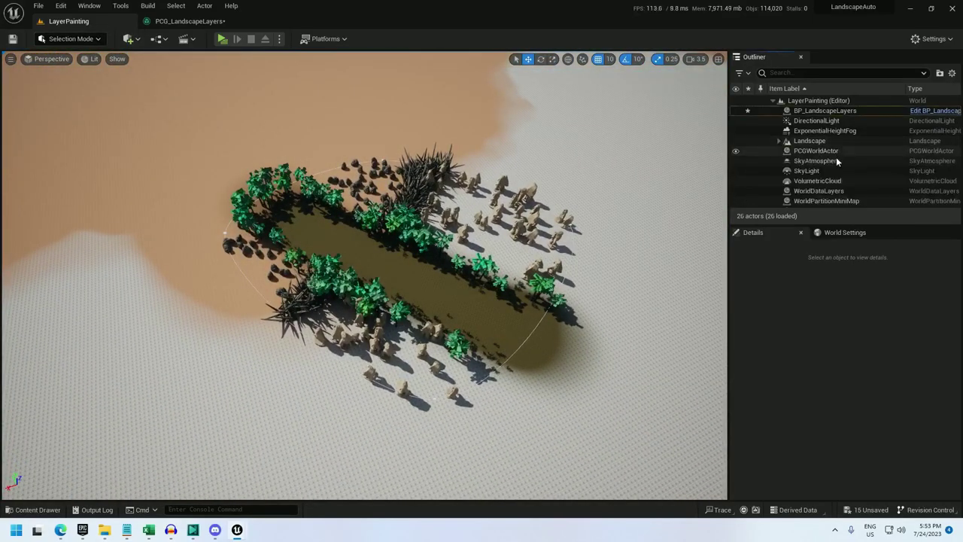
{"action": "left_click", "coordinate": [825, 111]}
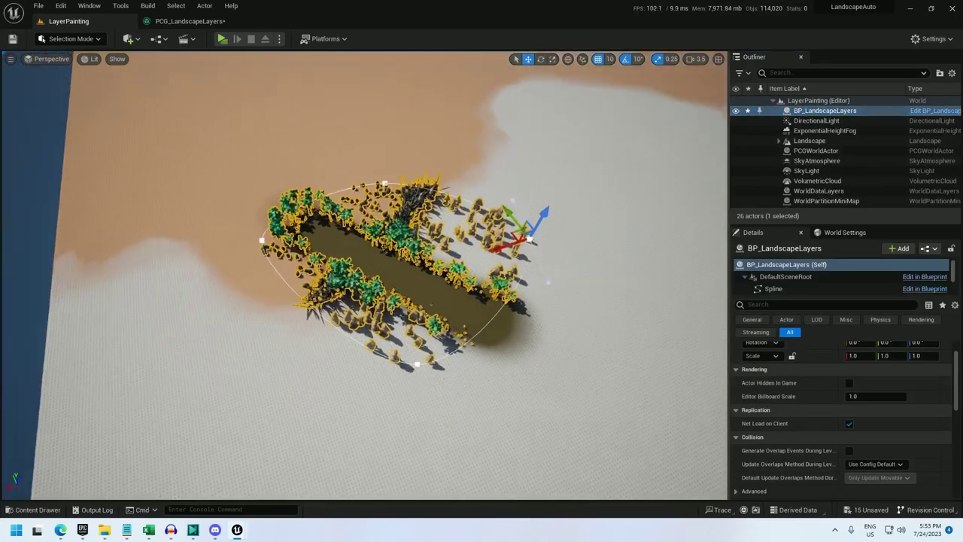
{"action": "key", "text": "s"}
{"action": "right_click_drag", "start_coordinate": [398, 234], "coordinate": [481, 234]}
{"action": "left_click_drag", "start_coordinate": [362, 243], "coordinate": [682, 296]}
{"action": "left_click", "coordinate": [318, 217]}
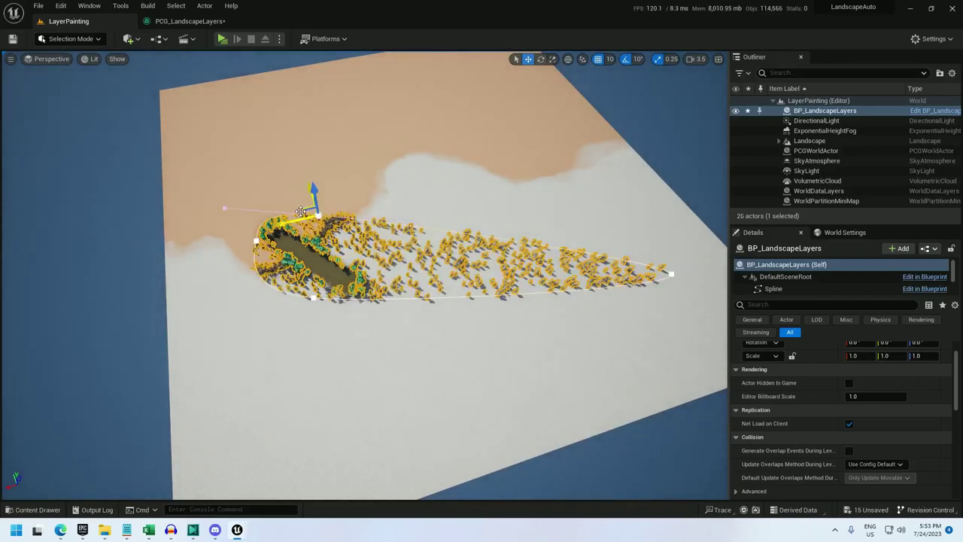
{"action": "left_click_drag", "start_coordinate": [304, 210], "coordinate": [489, 94]}
{"action": "left_click", "coordinate": [252, 240]}
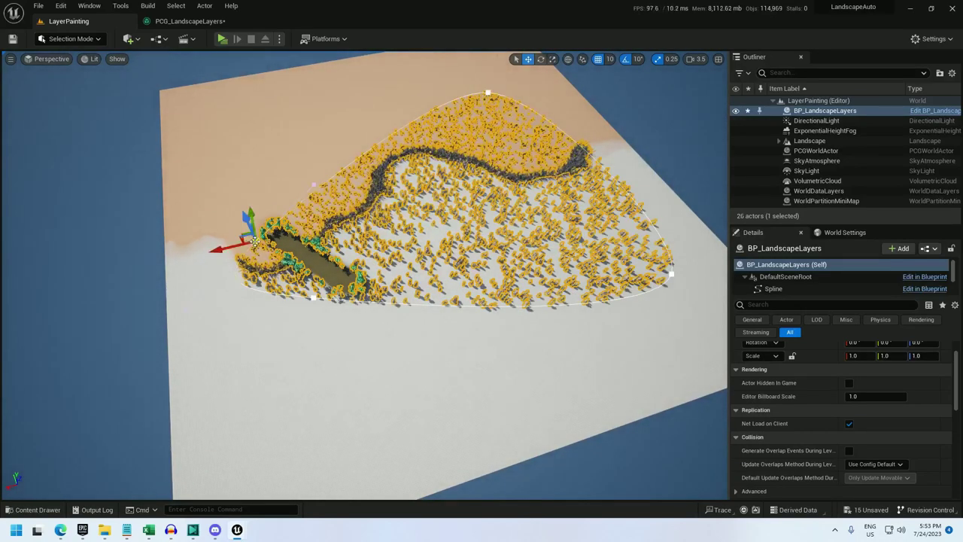
{"action": "left_click_drag", "start_coordinate": [240, 236], "coordinate": [135, 179]}
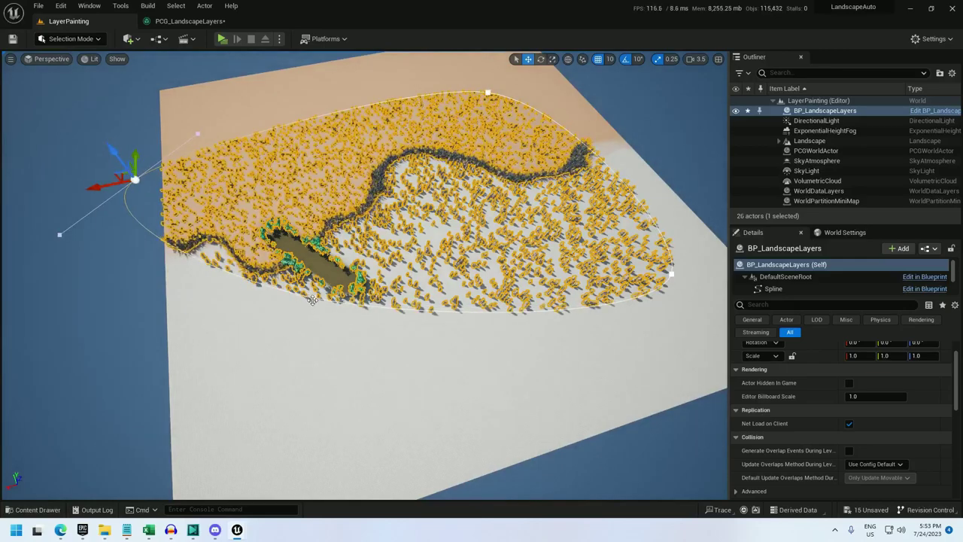
{"action": "left_click", "coordinate": [312, 298]}
{"action": "left_click_drag", "start_coordinate": [316, 300], "coordinate": [151, 461]}
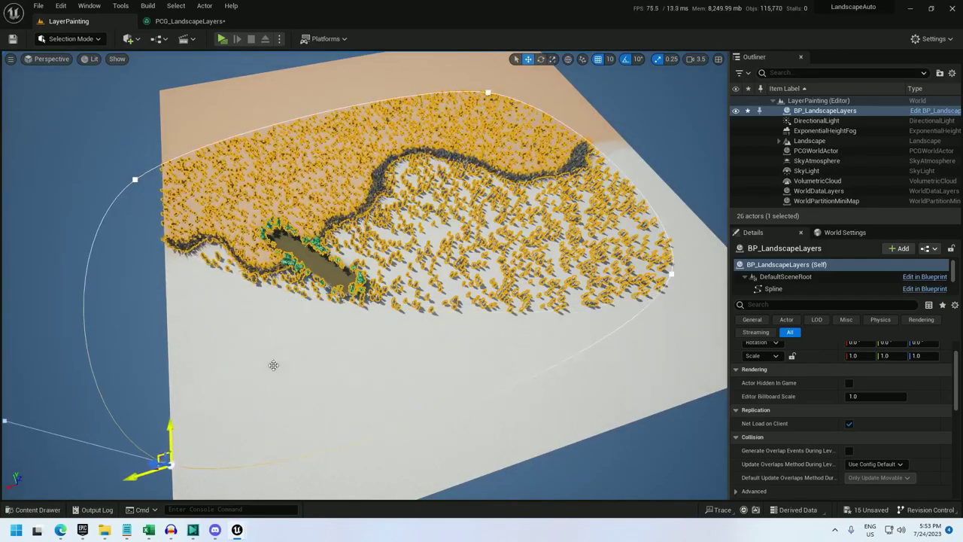
In landscape painting, set Tool Strength to 1.0 and extend the Dirt path across the snow and sandstone areas
{"action": "key", "text": "shift+2"}
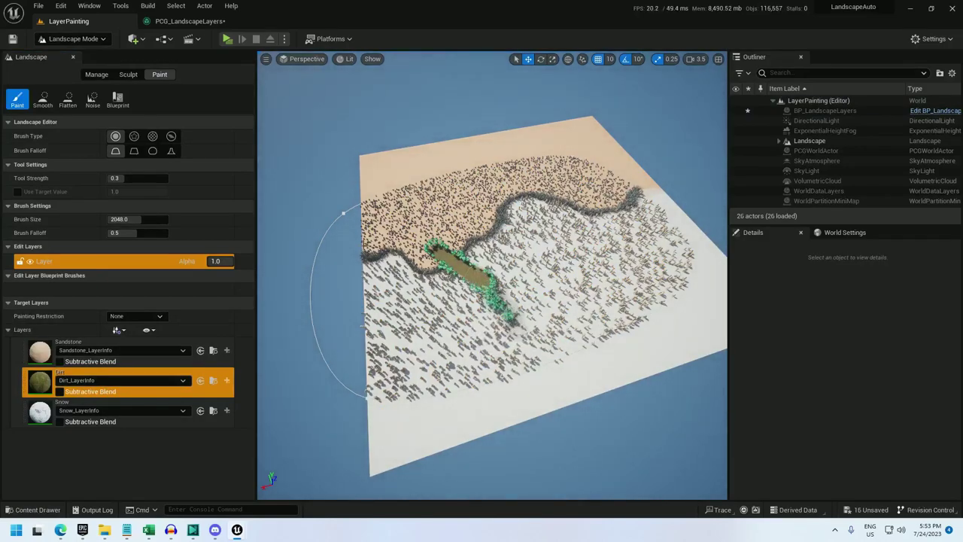
{"action": "left_click", "coordinate": [128, 178]}
{"action": "left_click", "coordinate": [474, 277]}
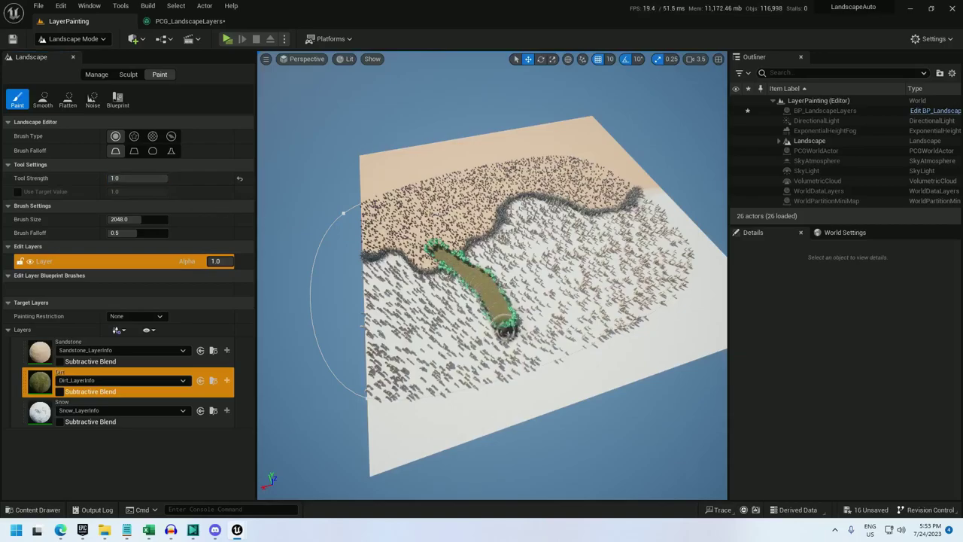
{"action": "mouse_move", "coordinate": [506, 331]}
{"action": "left_mouse_down"}
{"action": "mouse_move", "coordinate": [535, 348]}
{"action": "mouse_move", "coordinate": [596, 341]}
{"action": "left_mouse_up"}
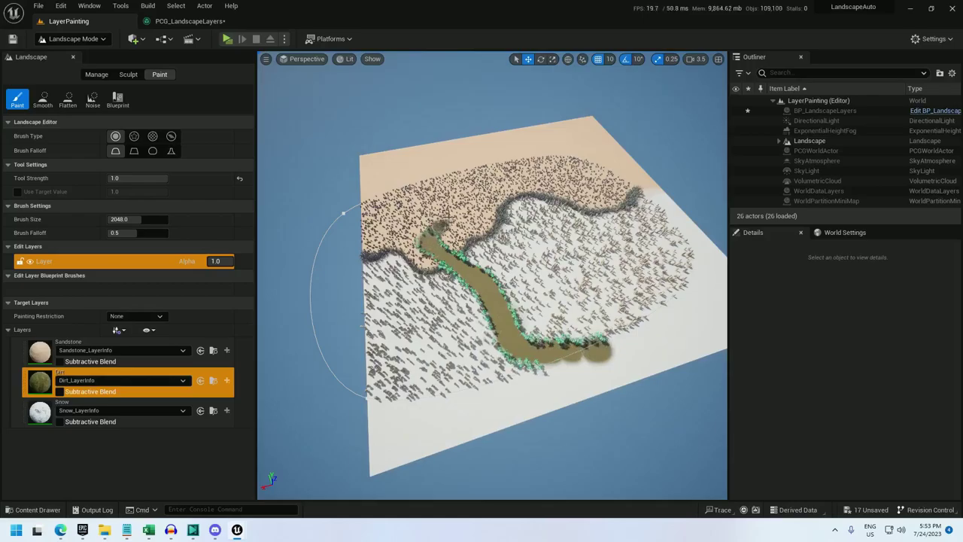
{"action": "left_click_drag", "start_coordinate": [449, 215], "coordinate": [456, 202]}
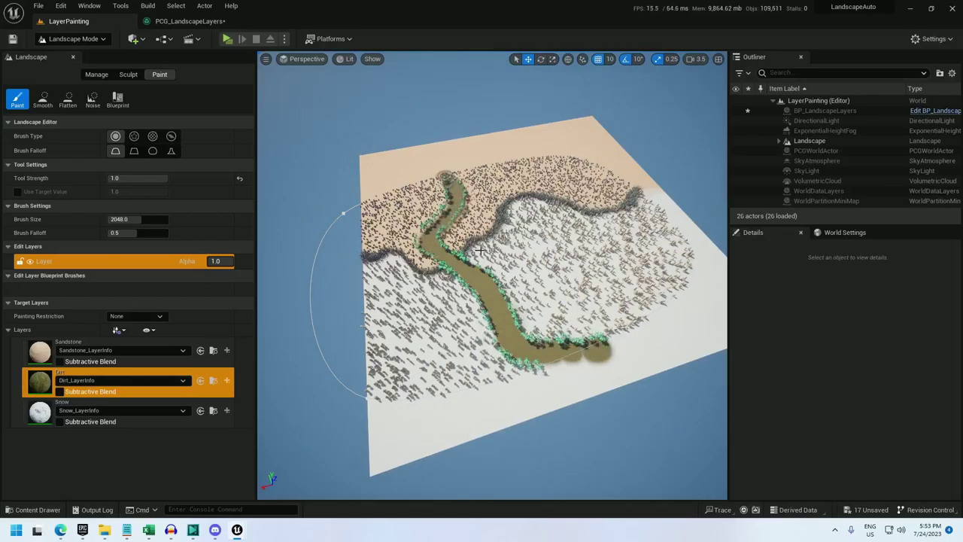
Return to Selection mode and inspect the meshes spawned along the painted dirt path and the layer boundaries
{"action": "key", "text": "w"}
{"action": "mouse_move", "coordinate": [480, 250]}
{"action": "right_mouse_down"}
{"action": "mouse_move", "coordinate": [640, 256]}
{"action": "mouse_move", "coordinate": [481, 237]}
{"action": "mouse_move", "coordinate": [444, 264]}
{"action": "mouse_move", "coordinate": [471, 259]}
{"action": "right_mouse_up"}
{"action": "key", "text": "shift+1"}
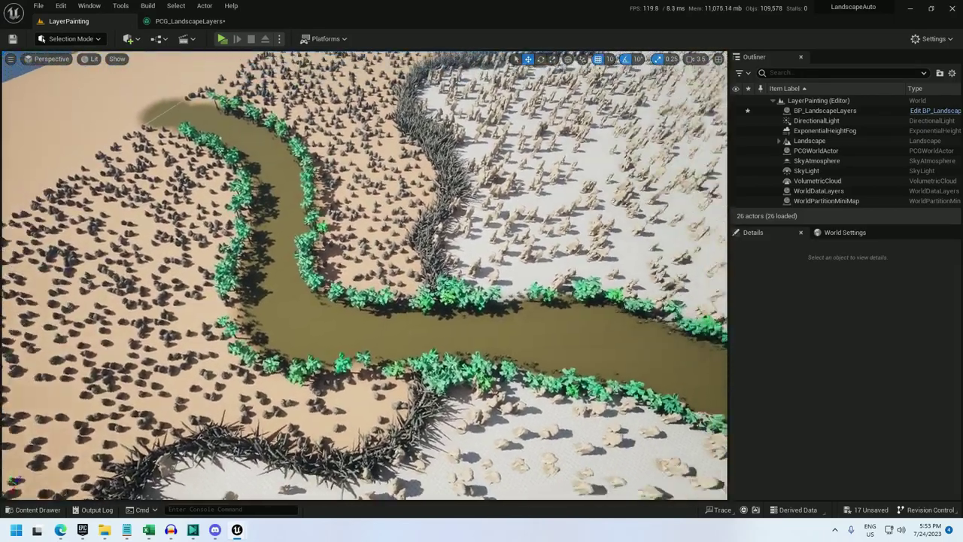
{"action": "right_click_drag", "start_coordinate": [286, 267], "coordinate": [462, 255]}
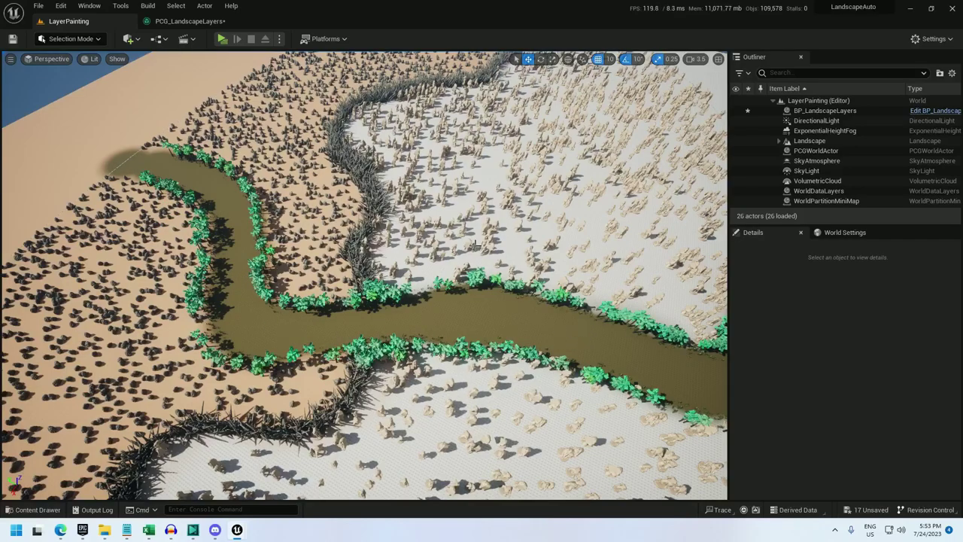
{"action": "scroll", "coordinate": [475, 245], "scroll_direction": "down", "scroll_amount": 6}
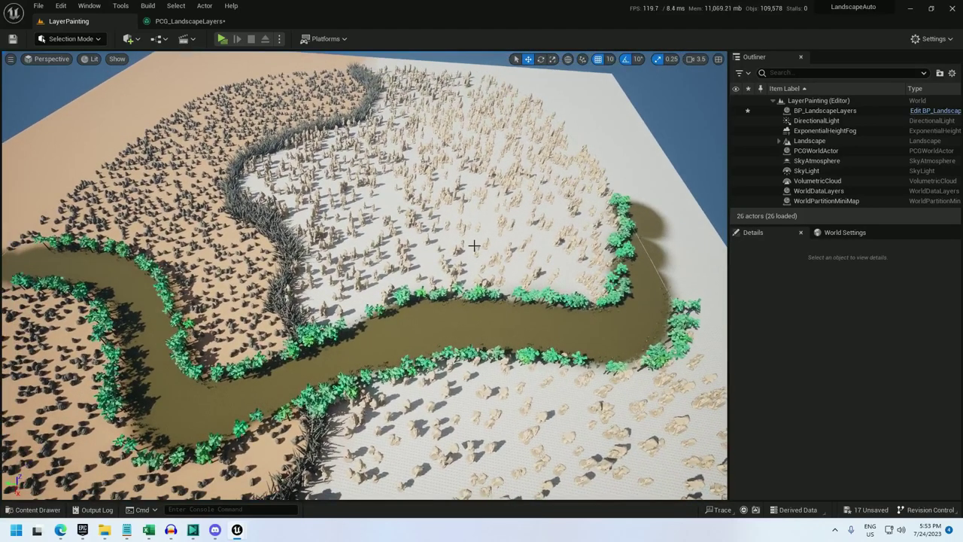